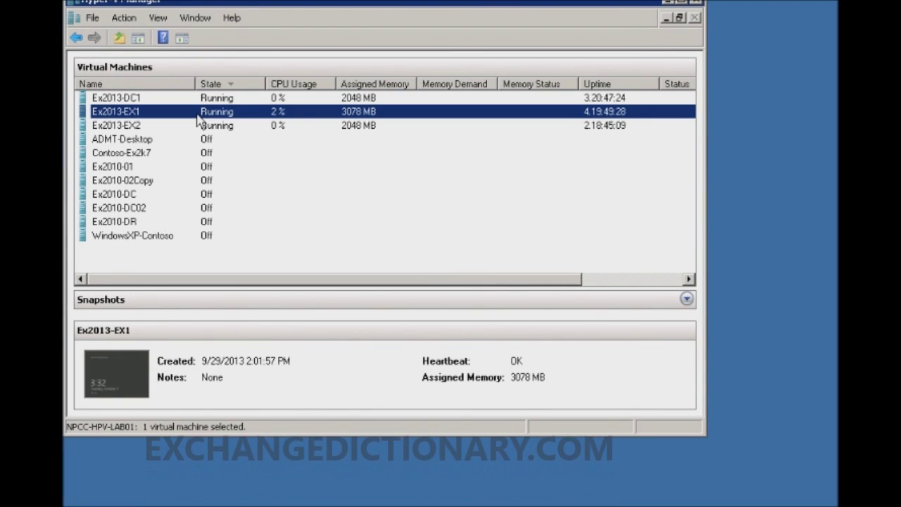
# Inspect the details of the Ex2013-DC1, Ex2013-EX1 and Ex2013-EX2 virtual machines
pyautogui.click(200, 99)
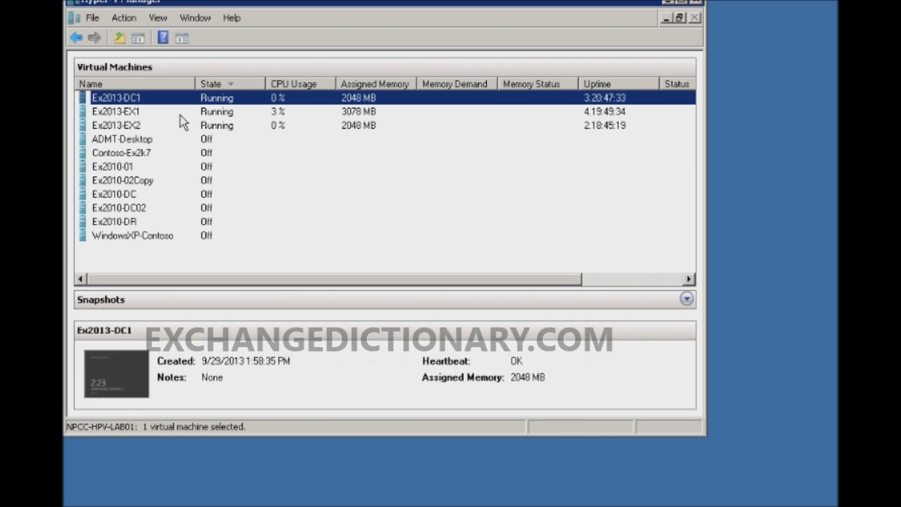
pyautogui.click(180, 114)
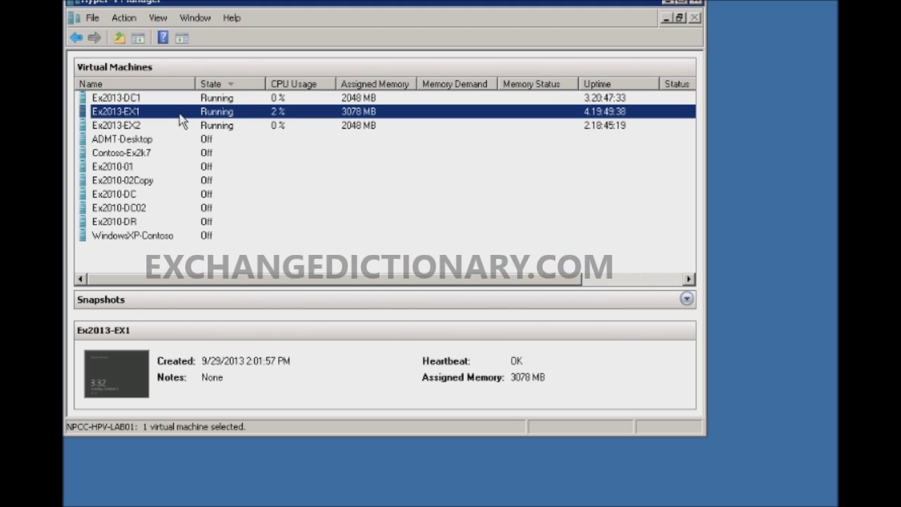
pyautogui.click(190, 128)
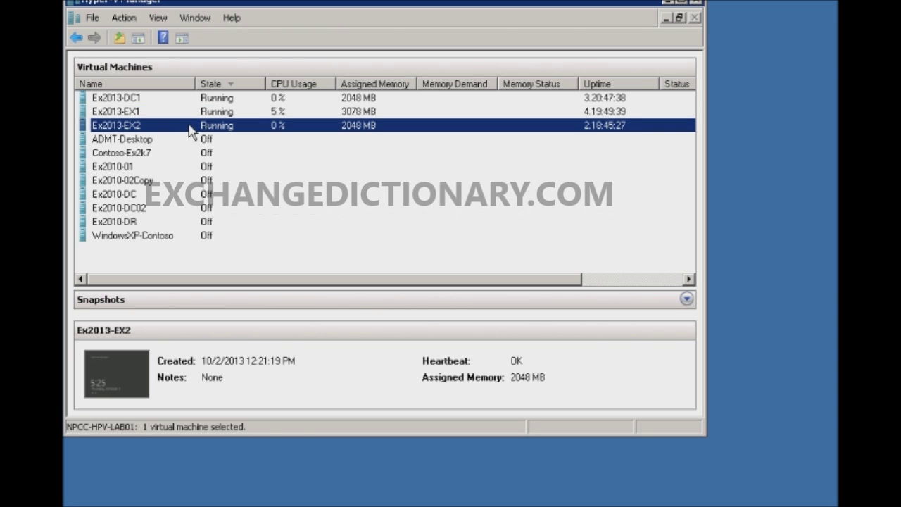
# Request a shut down of Ex2013-EX2 and confirm it, recheck EX1, then bring up Start
pyautogui.rightClick(192, 129)
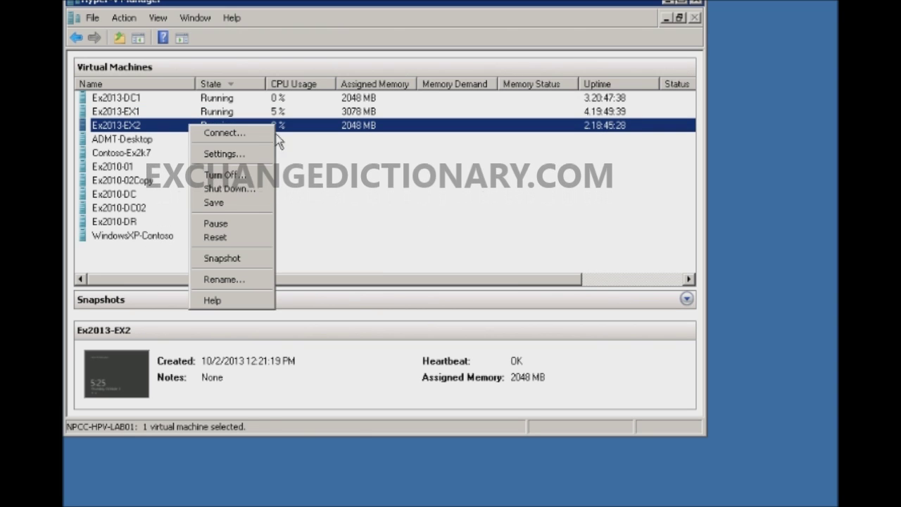
pyautogui.click(238, 189)
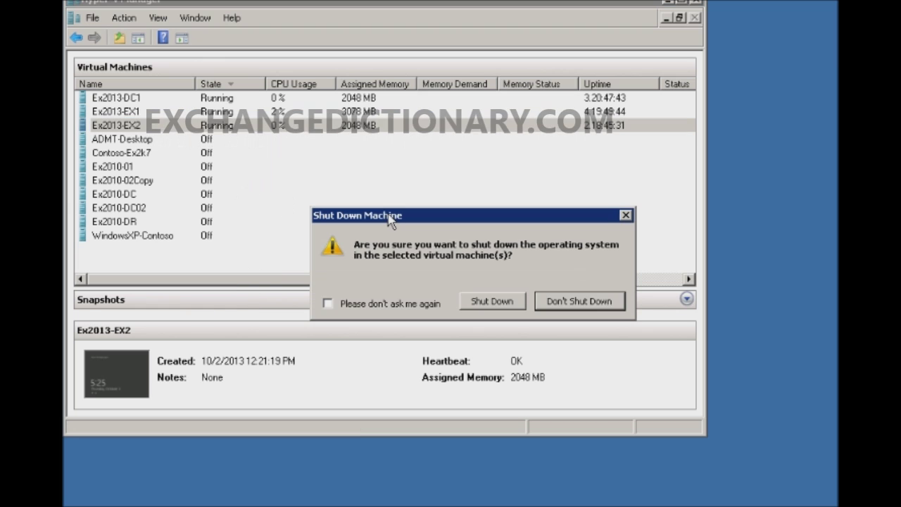
pyautogui.click(494, 302)
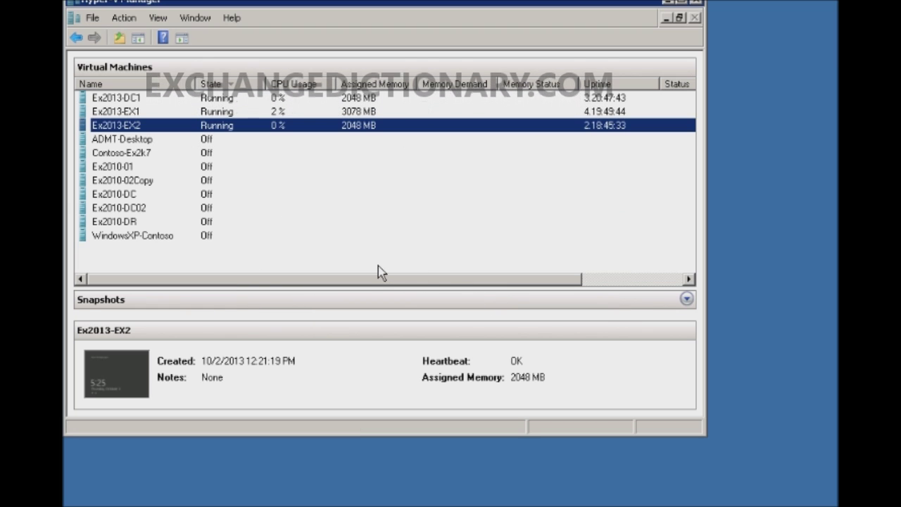
pyautogui.click(221, 113)
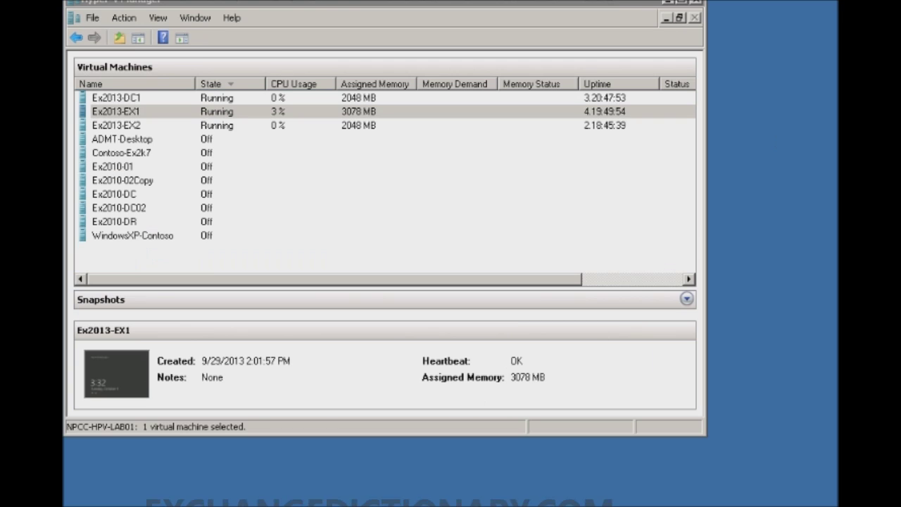
pyautogui.press('super')
# Launch Internet Explorer, open the Exchange 2013 EAC favorite past the certificate warning, and sign in as administrator
pyautogui.click(150, 225)
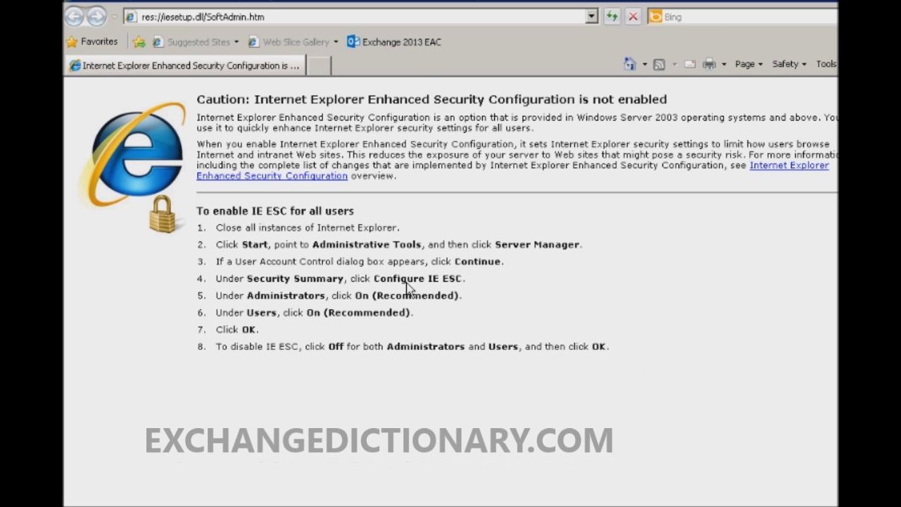
pyautogui.click(380, 42)
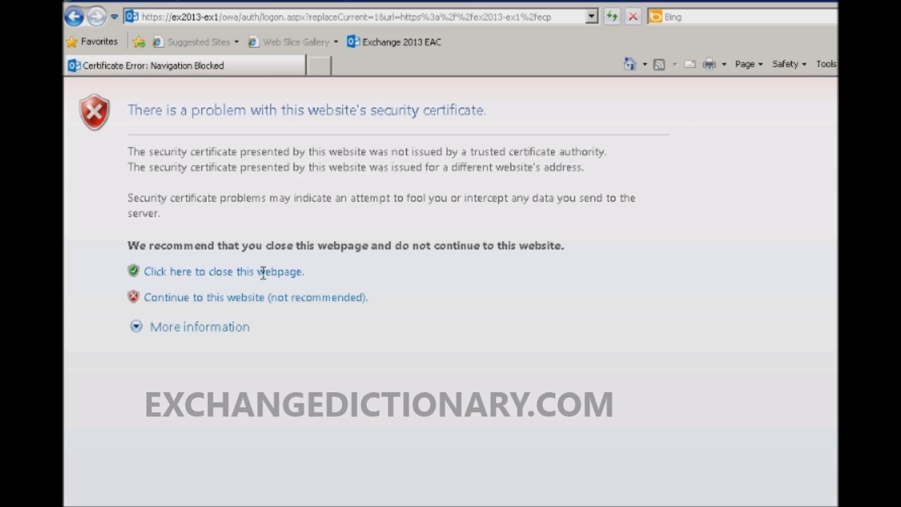
pyautogui.click(247, 297)
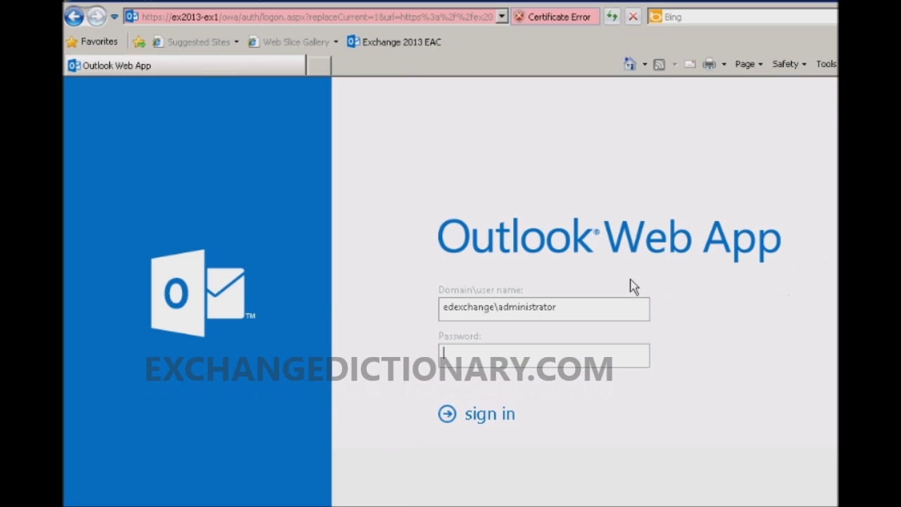
pyautogui.click(276, 17)
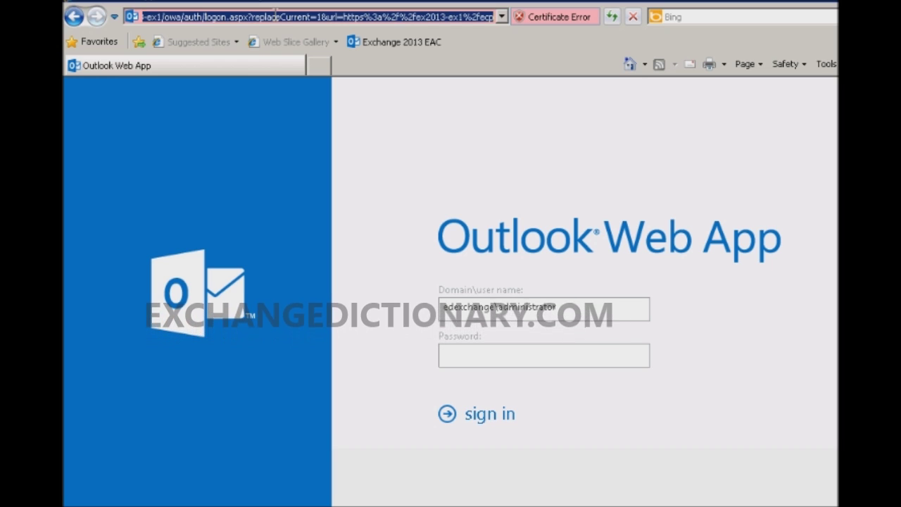
pyautogui.click(477, 359)
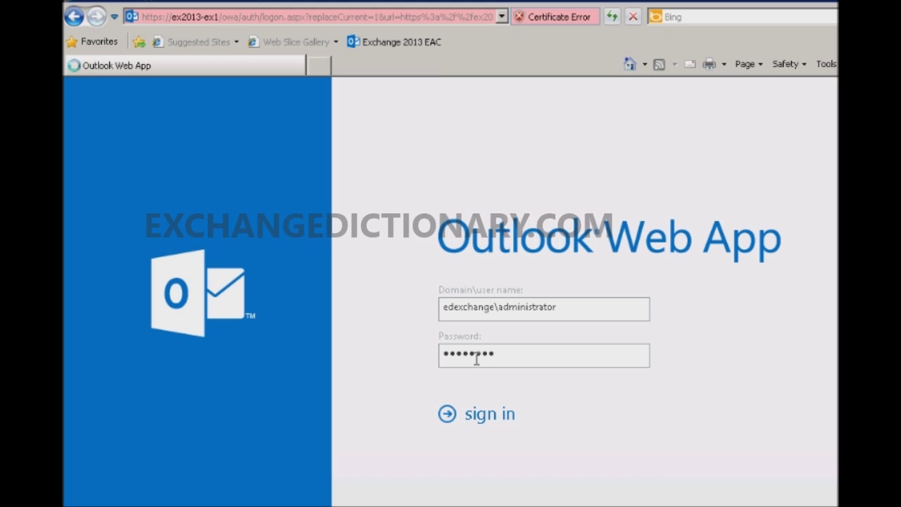
pyautogui.press('Return')
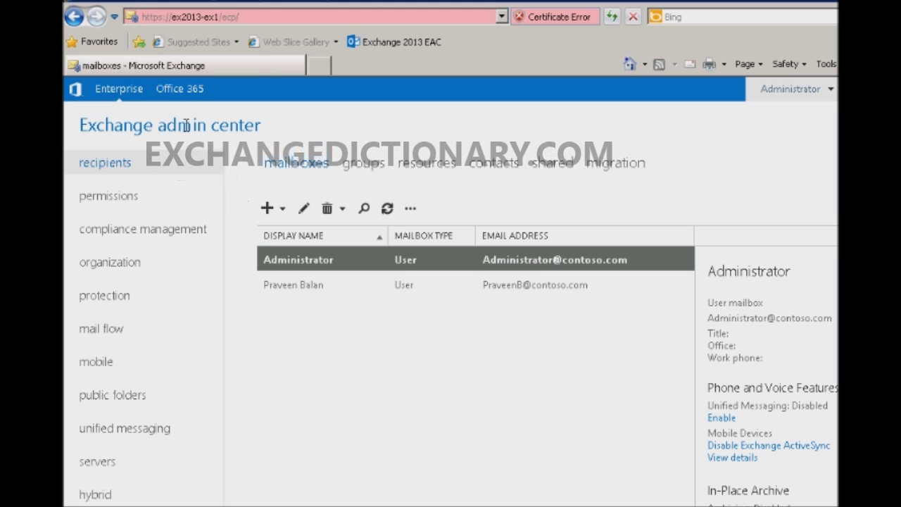
pyautogui.tripleClick(104, 123)
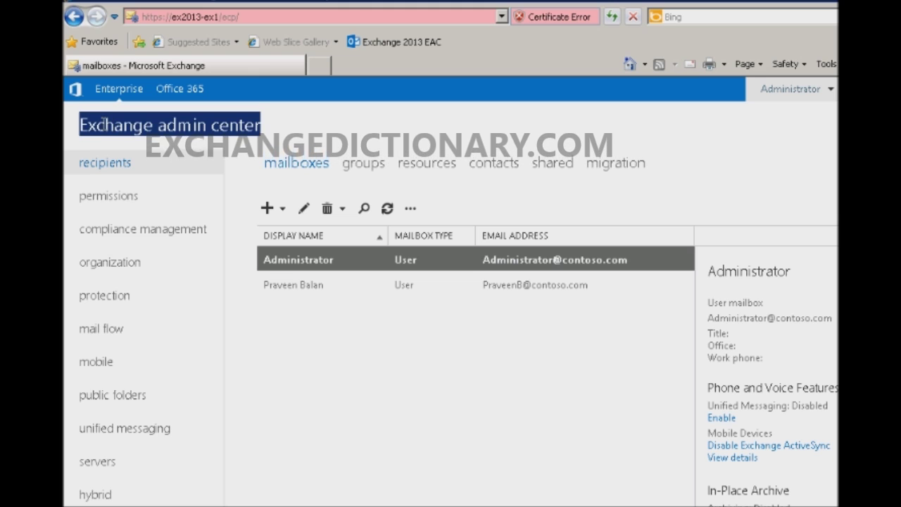
pyautogui.click(415, 380)
pyautogui.click(386, 285)
pyautogui.click(406, 260)
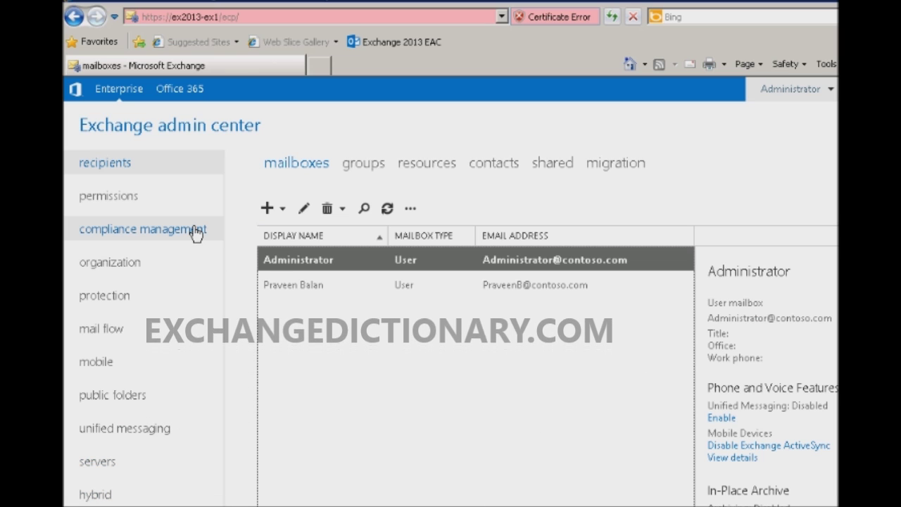
pyautogui.click(318, 65)
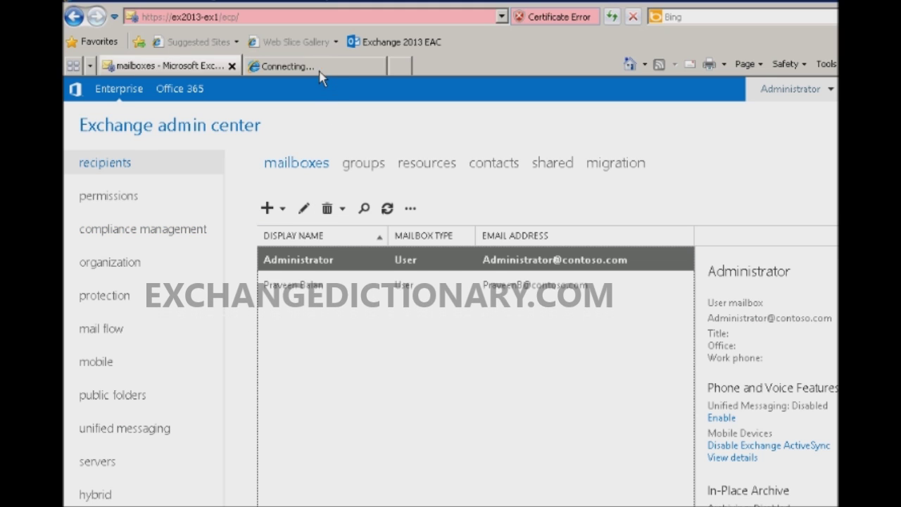
pyautogui.write('h')
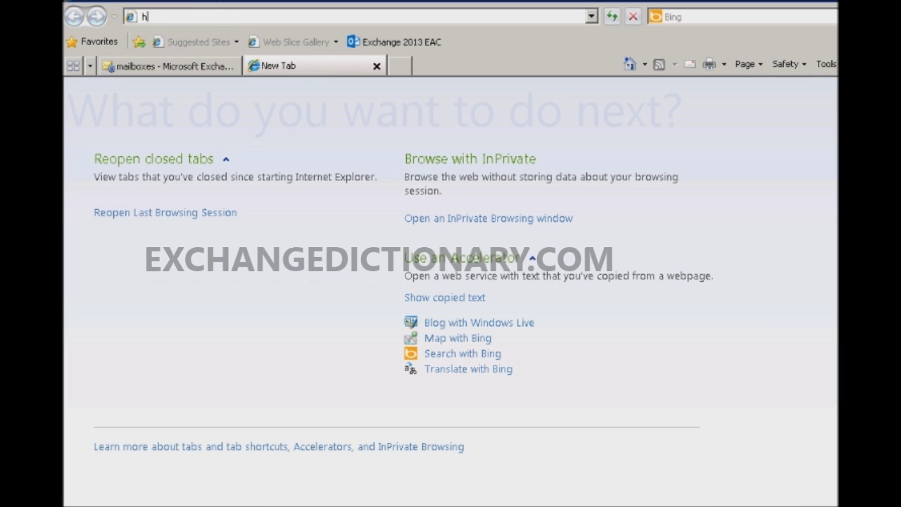
pyautogui.write('ttp://')
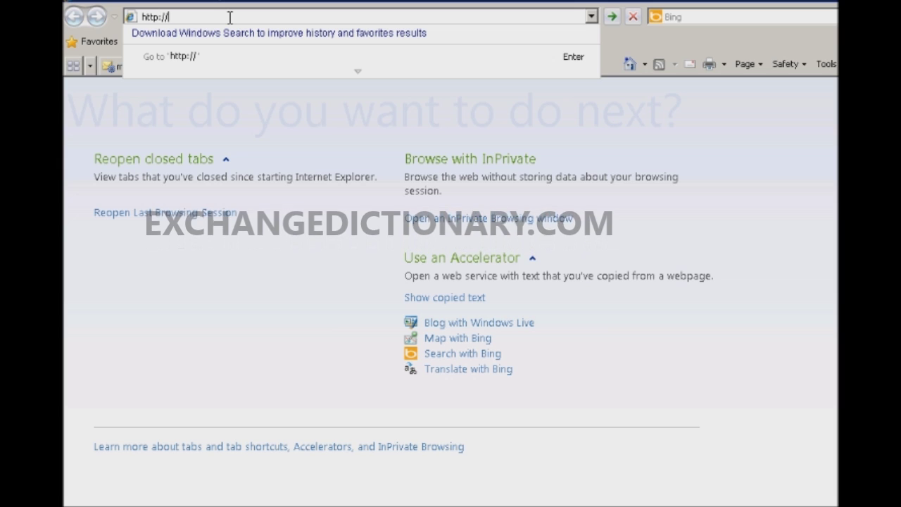
pyautogui.write('ex2013')
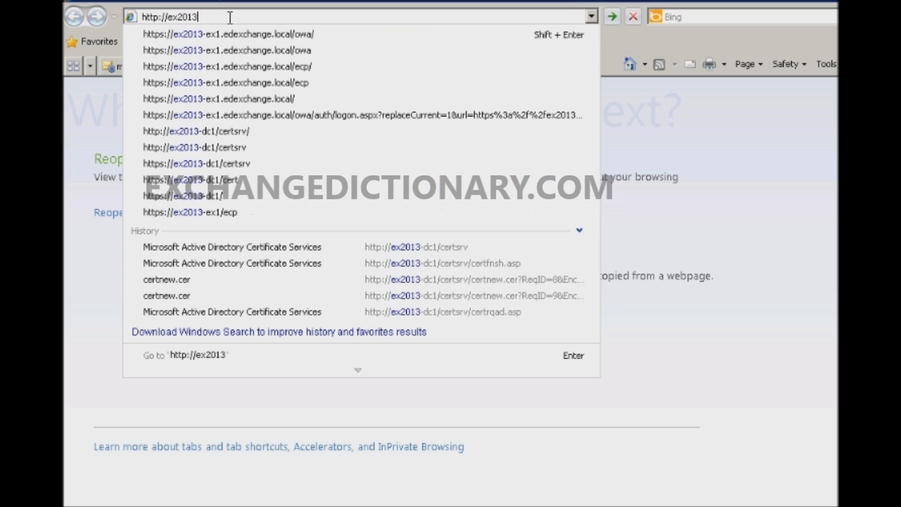
pyautogui.write('-dc1')
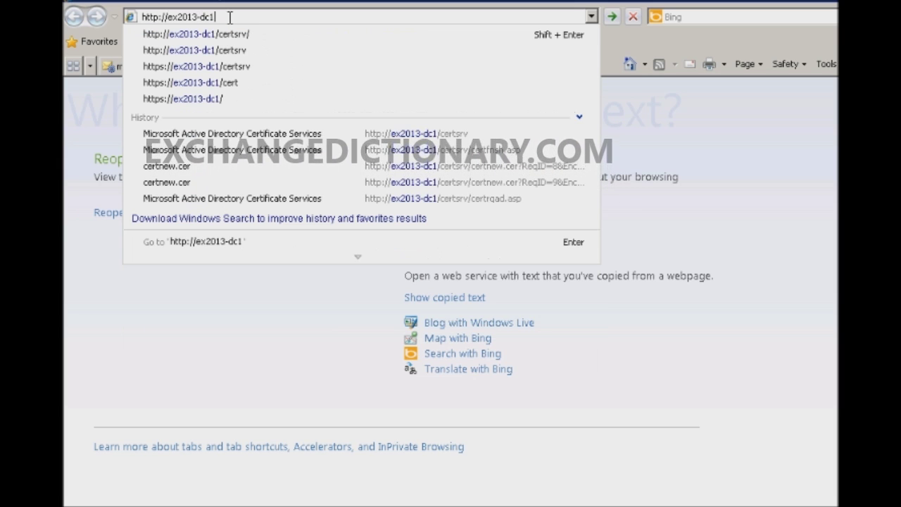
pyautogui.press('Down')
pyautogui.press('Return')
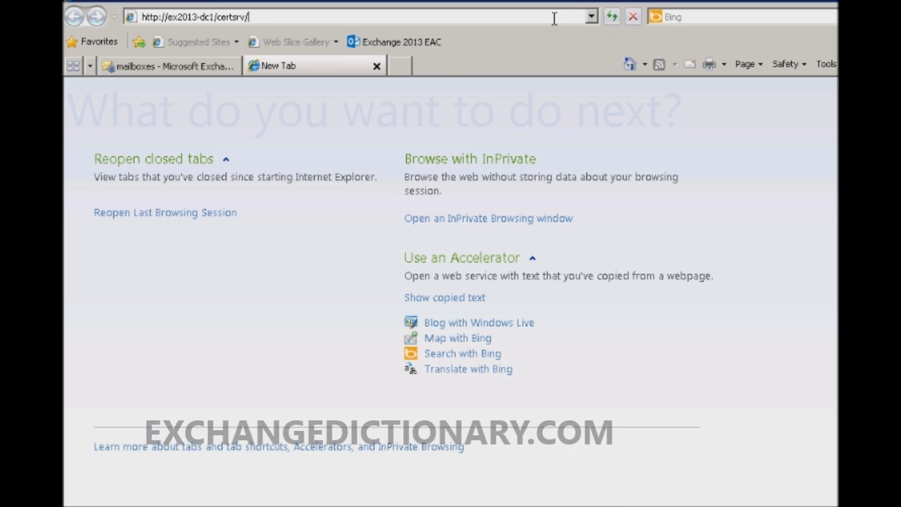
pyautogui.press('Return')
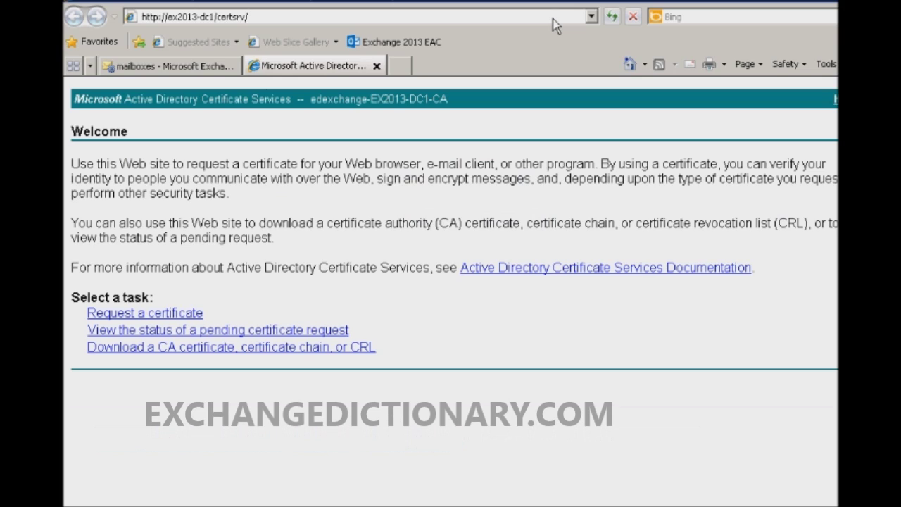
pyautogui.click(175, 70)
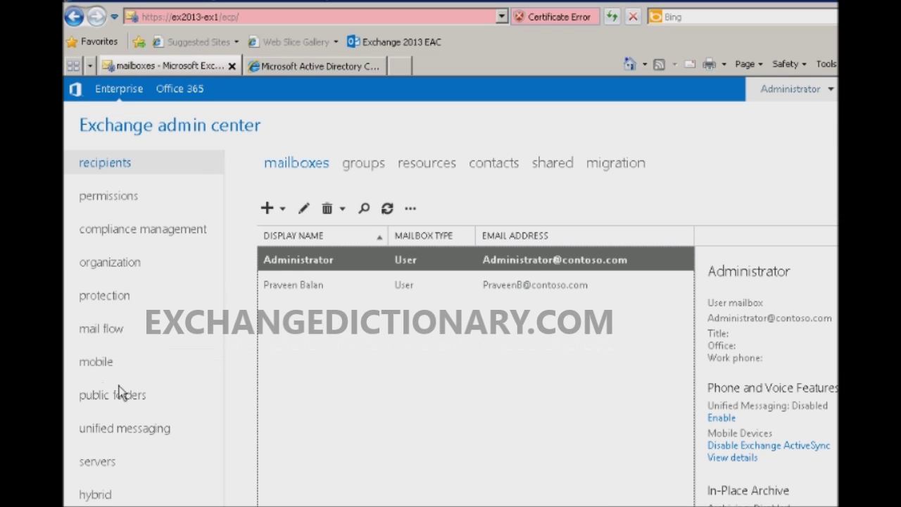
# List the server's virtual directories and review Autodiscover's authentication settings
pyautogui.click(102, 463)
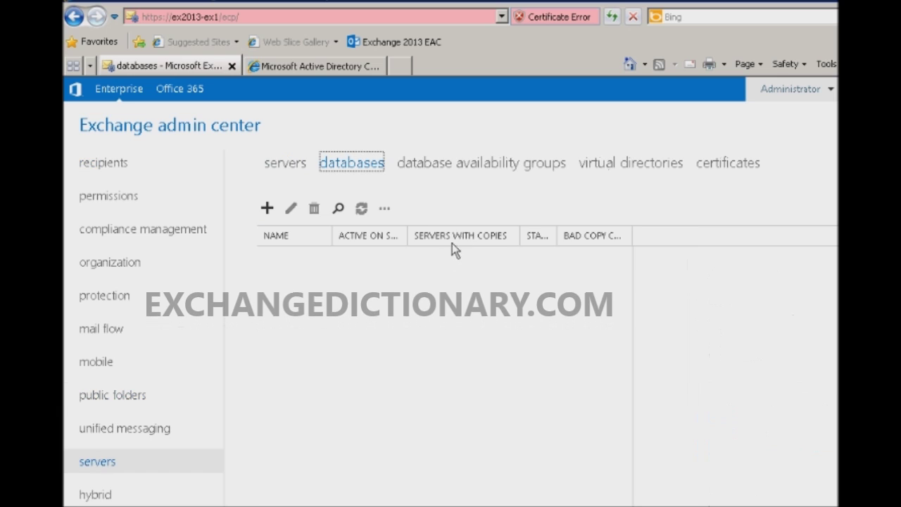
pyautogui.click(437, 165)
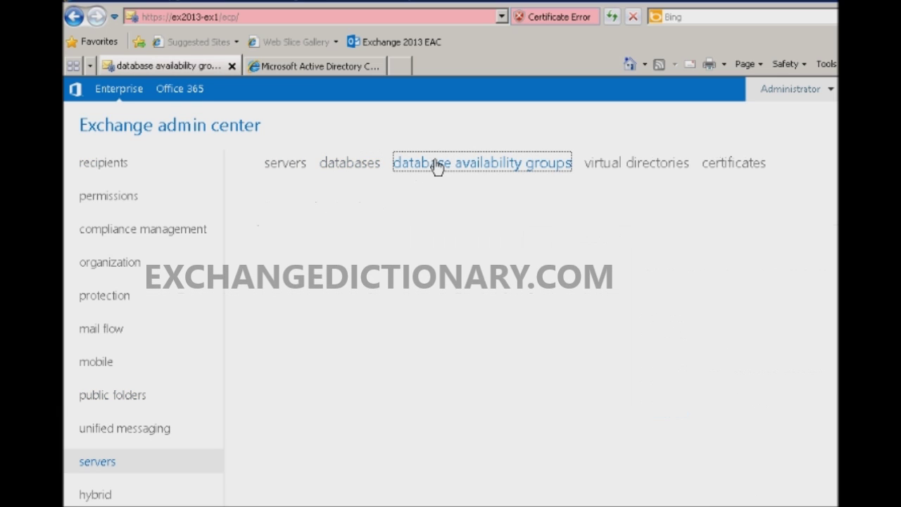
pyautogui.click(642, 164)
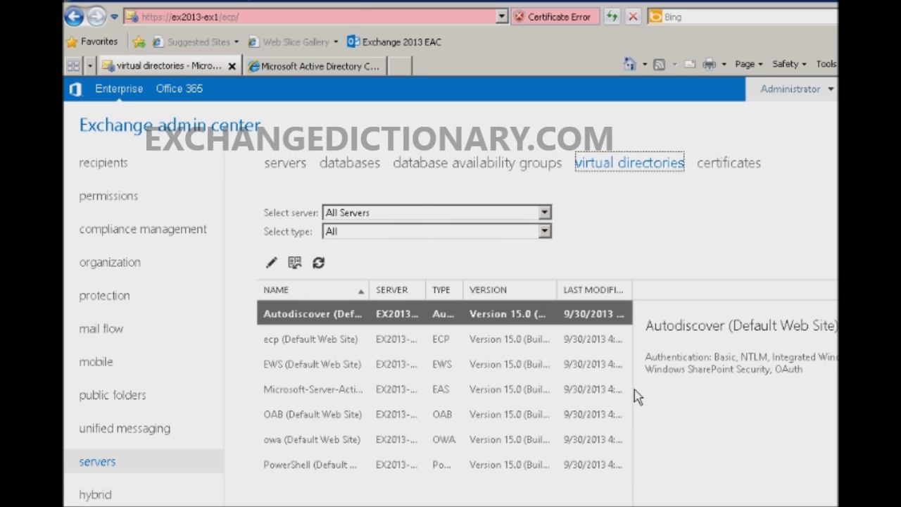
pyautogui.doubleClick(358, 317)
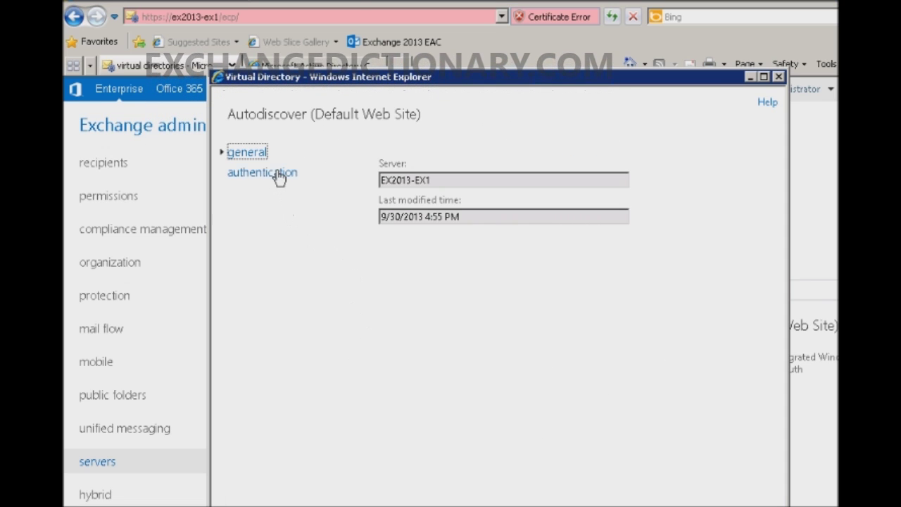
pyautogui.click(279, 174)
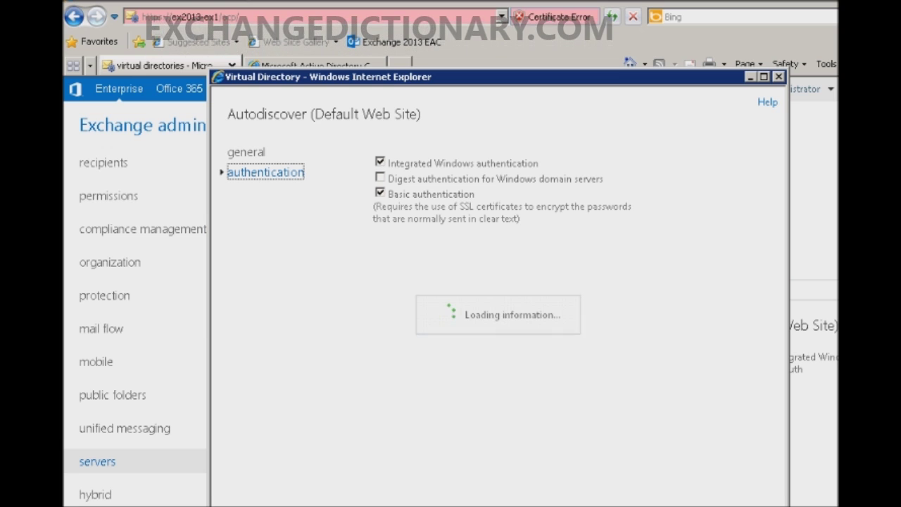
pyautogui.hotkey('alt', 'F4')
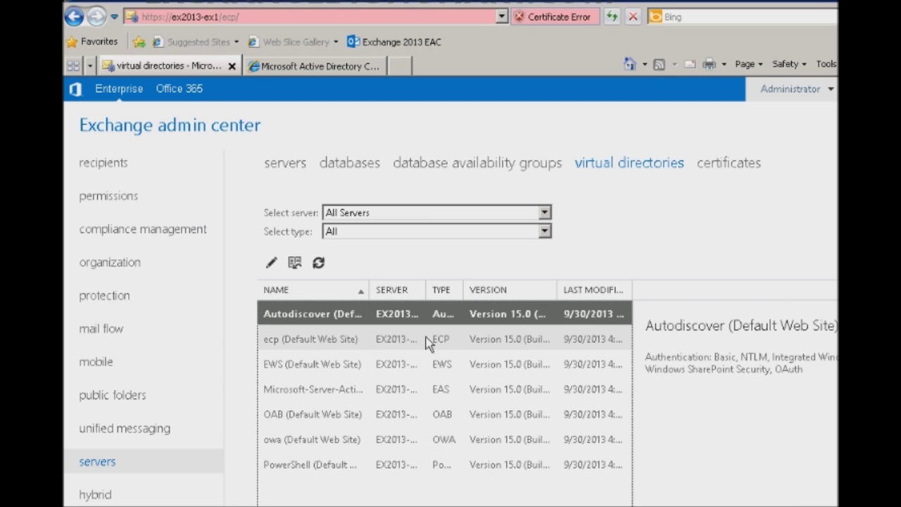
# Review the details of the ecp, OAB and EWS virtual directories
pyautogui.click(393, 340)
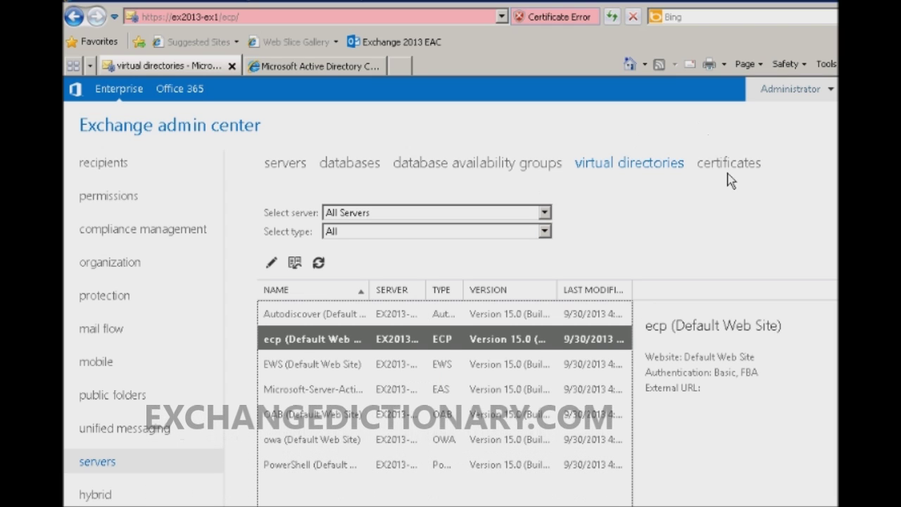
pyautogui.click(297, 437)
pyautogui.click(301, 414)
pyautogui.click(304, 395)
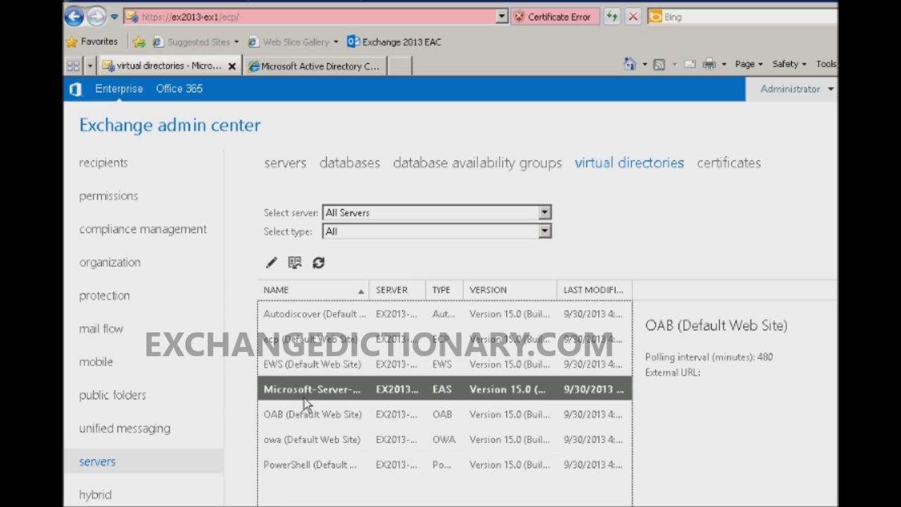
pyautogui.click(316, 367)
# Show the certificates page for server EX2013-EX1.edexchange.local
pyautogui.click(742, 169)
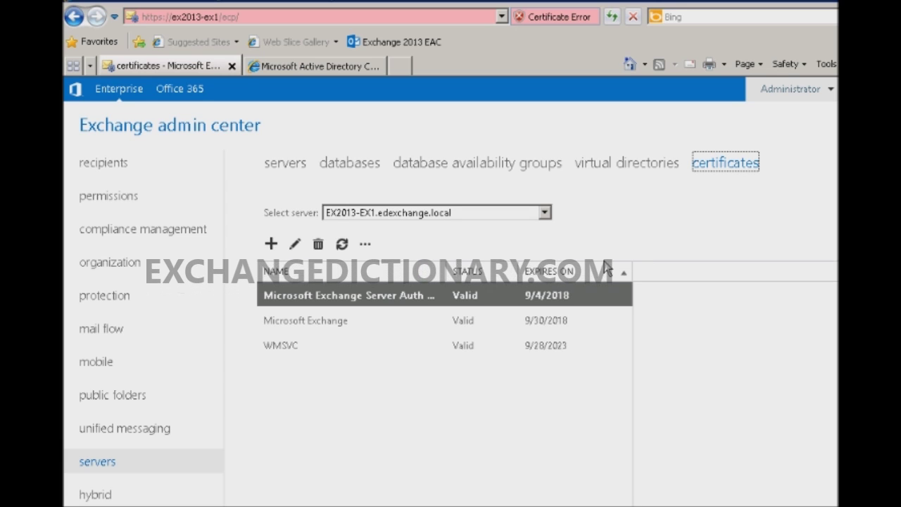
pyautogui.click(504, 212)
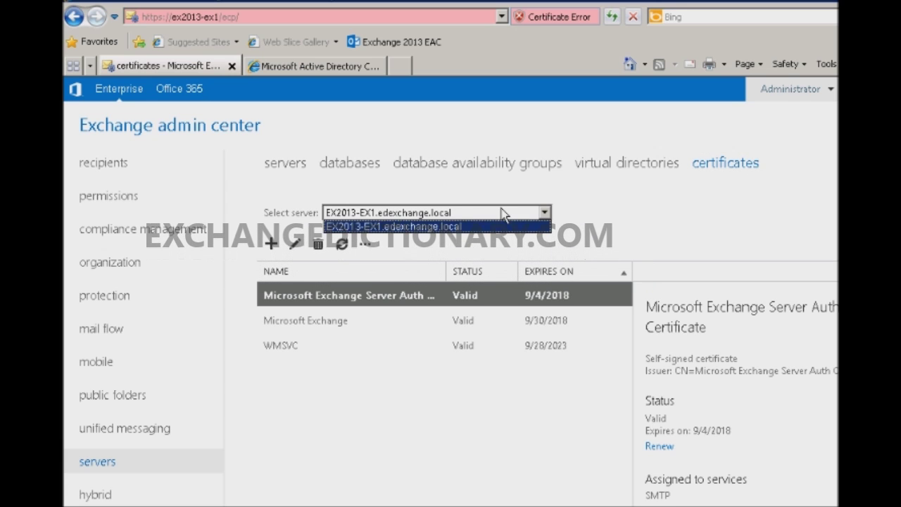
pyautogui.click(430, 228)
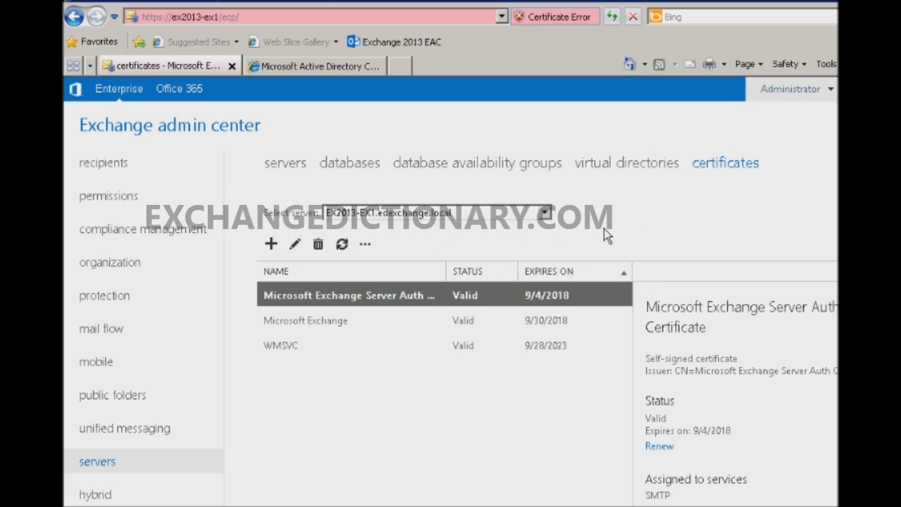
# Start a new certification-authority request named 'Microsoft Exchange Server 2013 CA Cert'
pyautogui.click(272, 247)
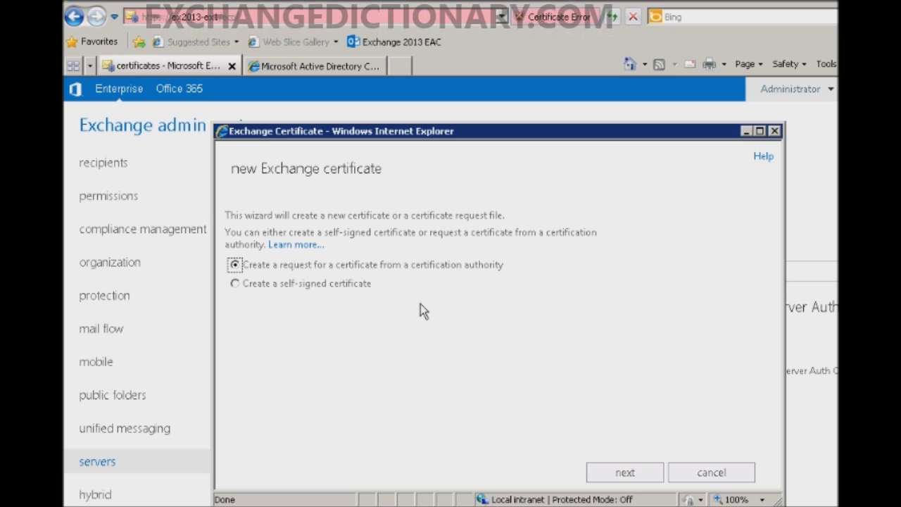
pyautogui.click(625, 473)
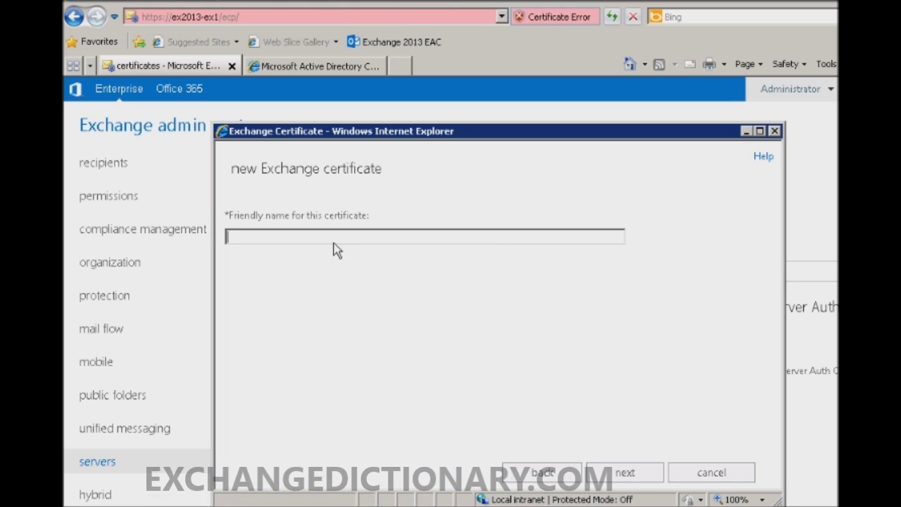
pyautogui.write('Micr')
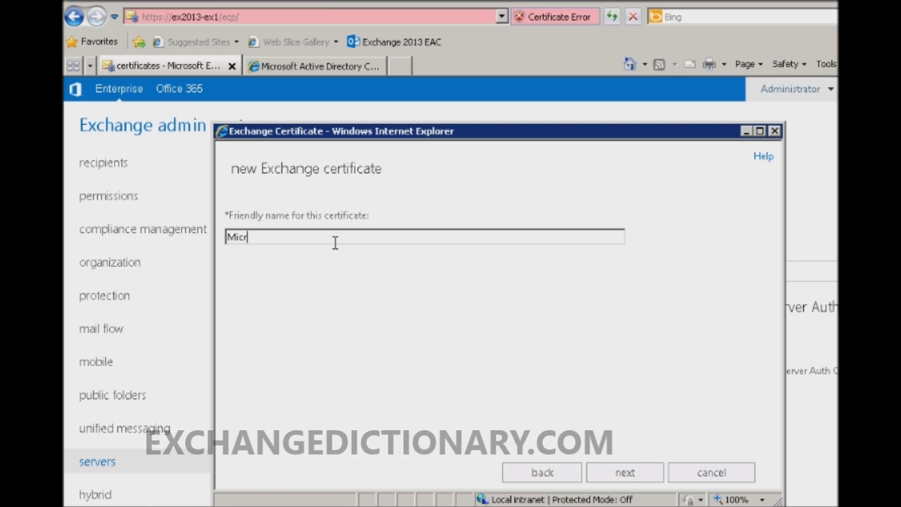
pyautogui.write('osoft Exc')
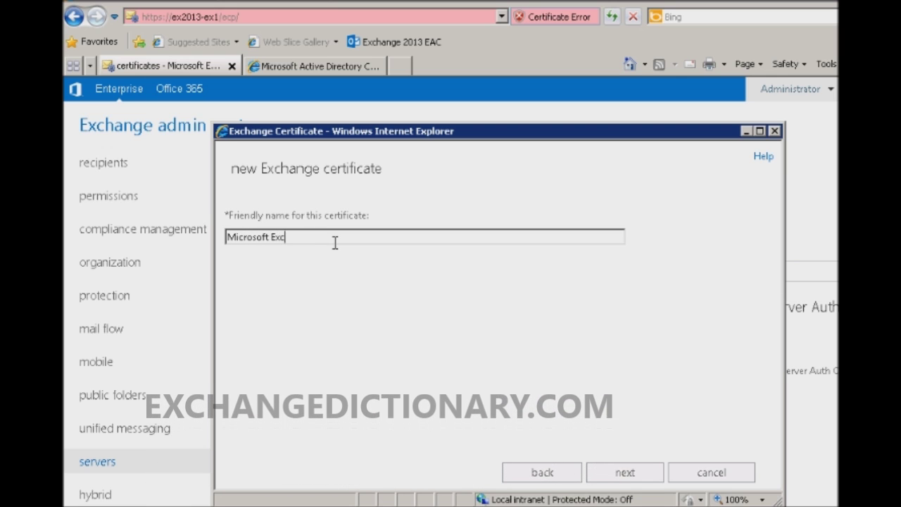
pyautogui.write('hange Server 2013')
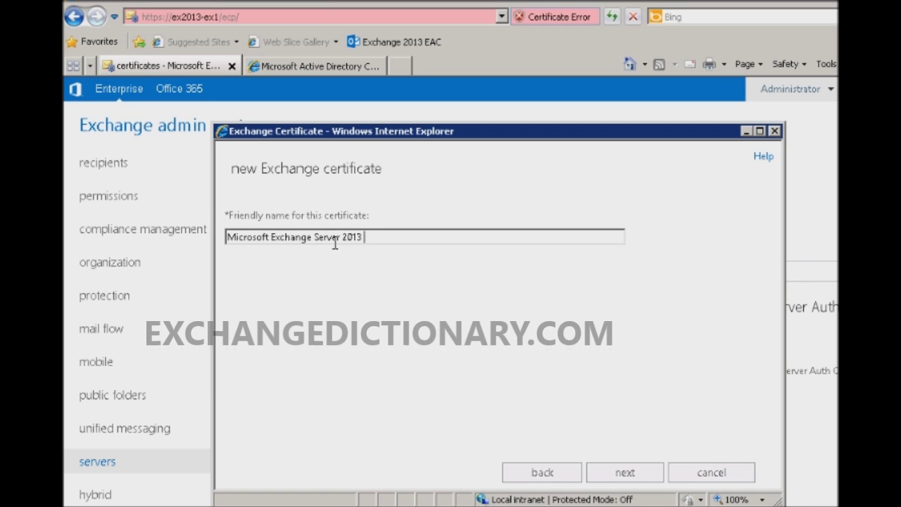
pyautogui.write(' E')
pyautogui.write('nt')
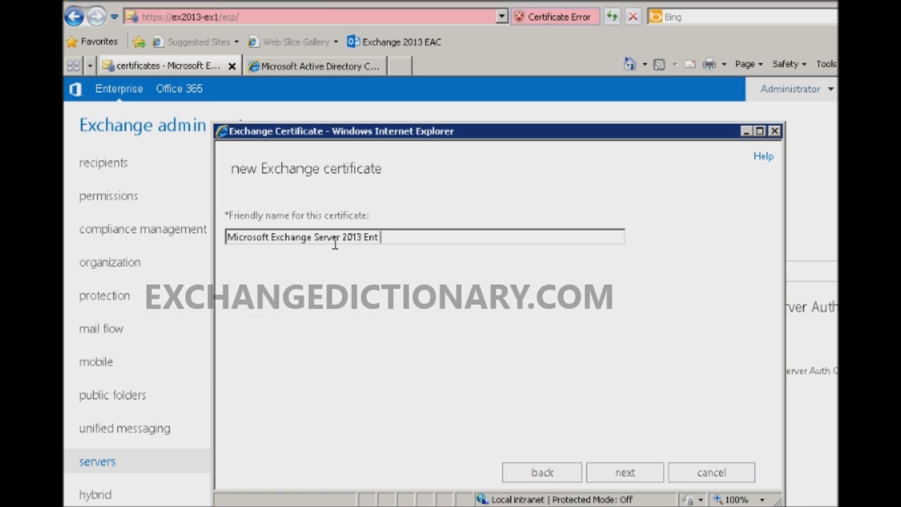
pyautogui.write(' CA Cert')
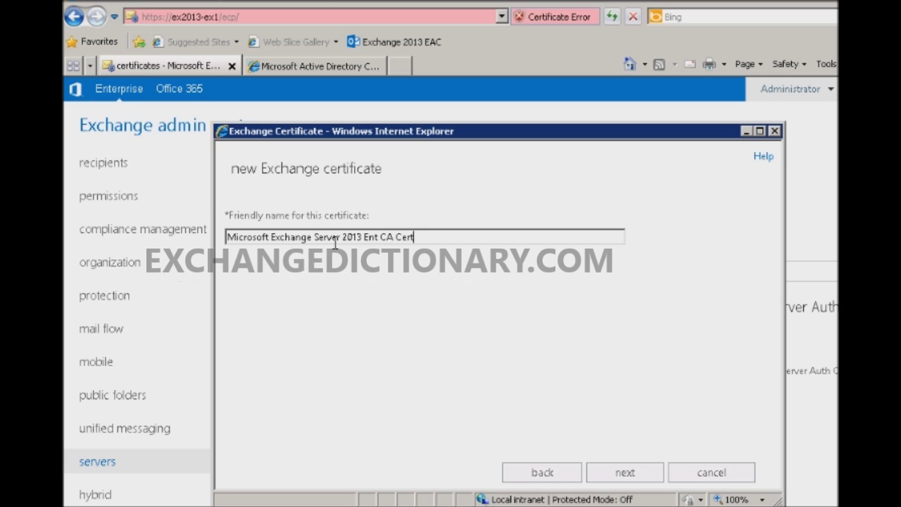
pyautogui.press('Left')
pyautogui.press('Left')
pyautogui.press('Left')
pyautogui.press('Left')
pyautogui.press('Left')
pyautogui.press('Left')
pyautogui.press('Left')
pyautogui.press('Left')
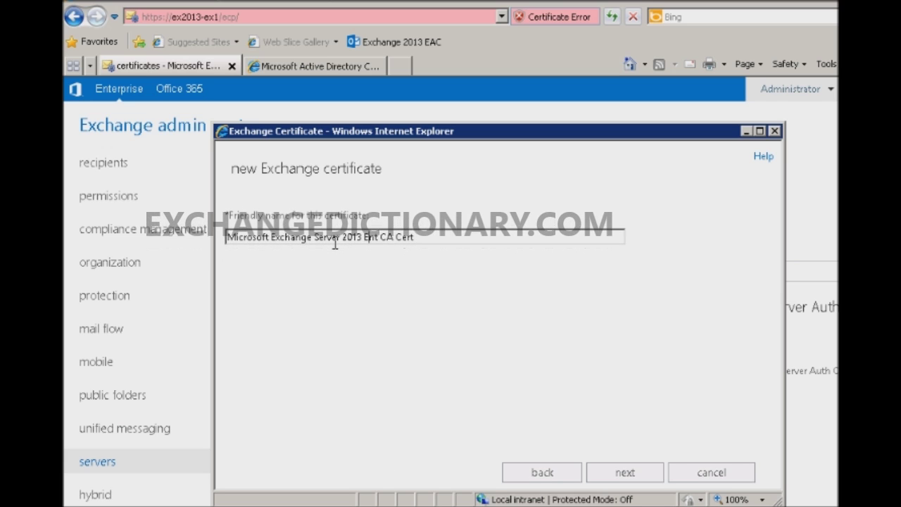
pyautogui.press('BackSpace')
pyautogui.press('BackSpace')
pyautogui.press('BackSpace')
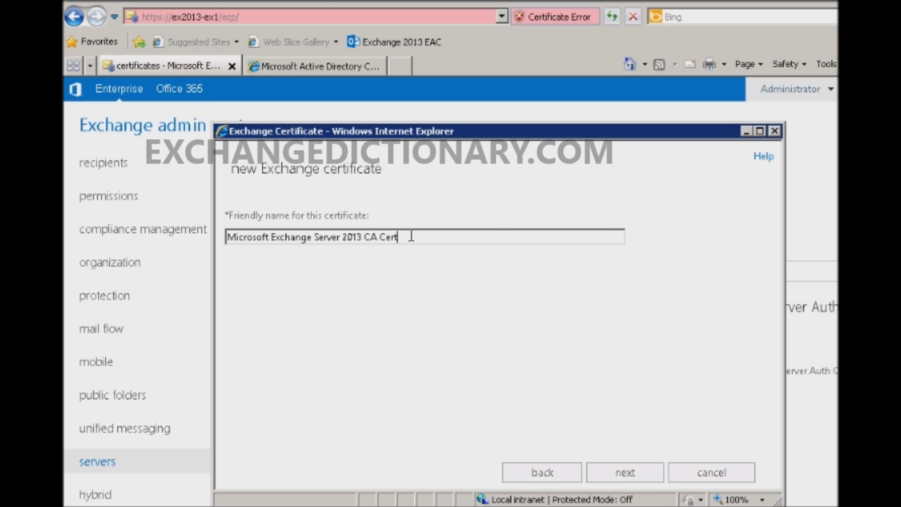
pyautogui.moveTo(412, 235); pyautogui.dragTo(64, 204)
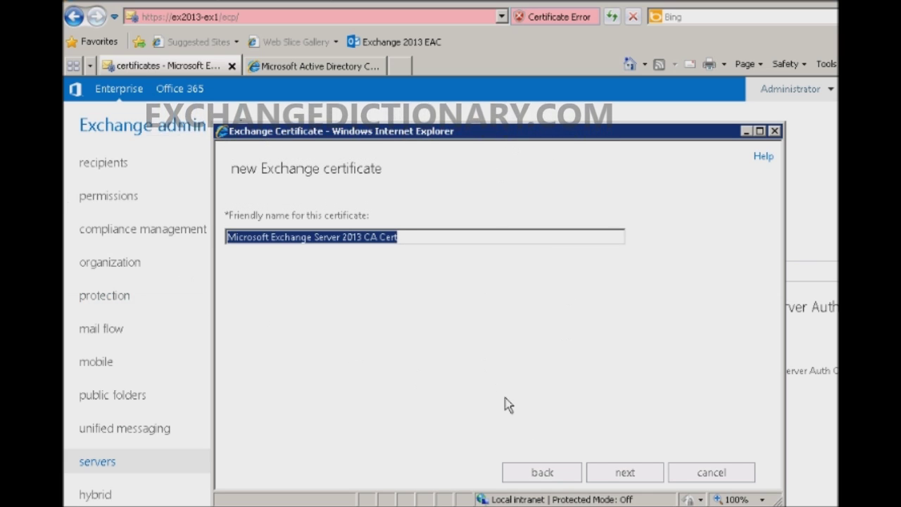
pyautogui.click(625, 472)
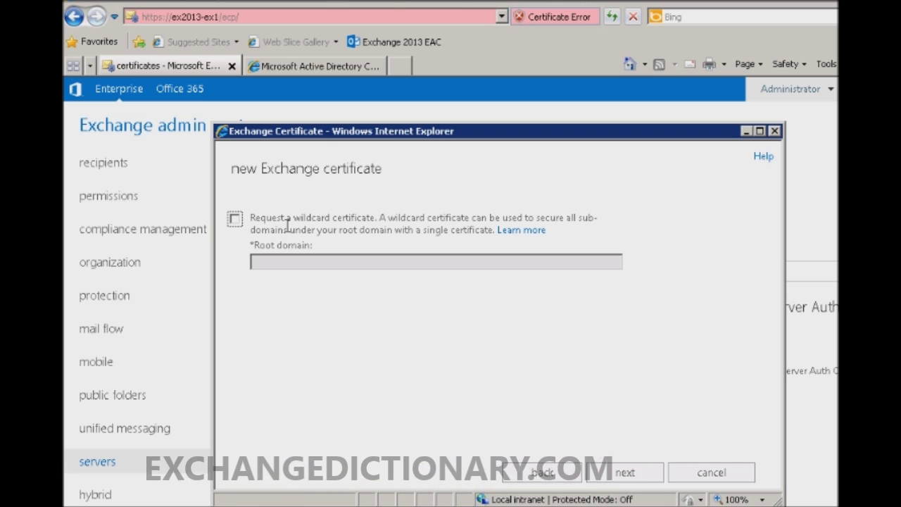
# Leave wildcard unchecked and choose EX2013-EX1 as the server storing the request
pyautogui.click(624, 474)
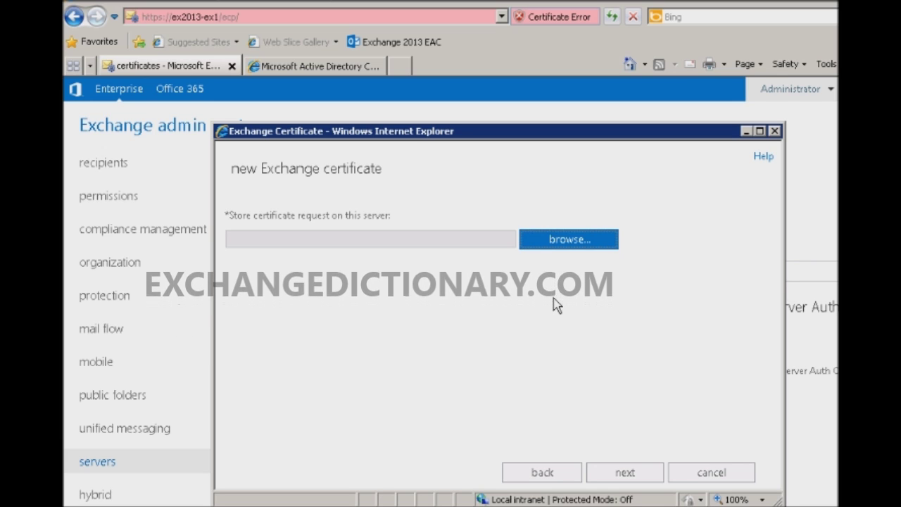
pyautogui.click(567, 239)
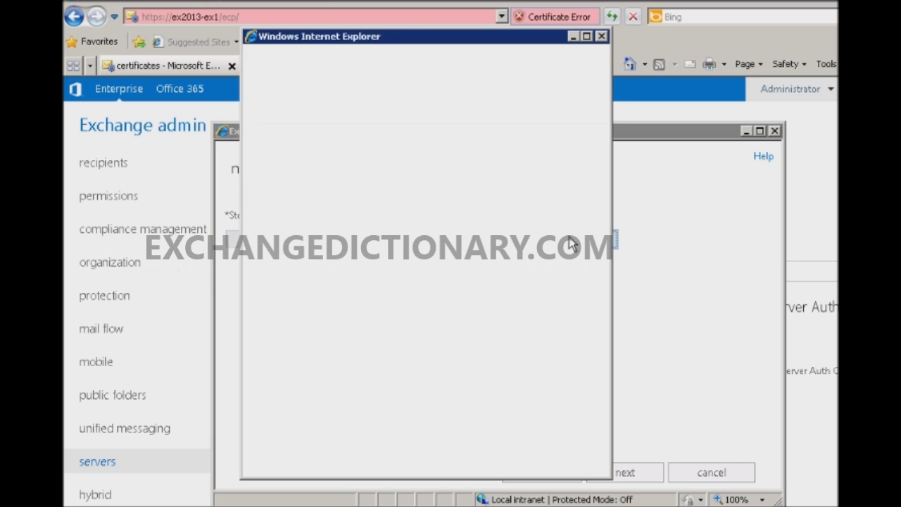
pyautogui.click(334, 100)
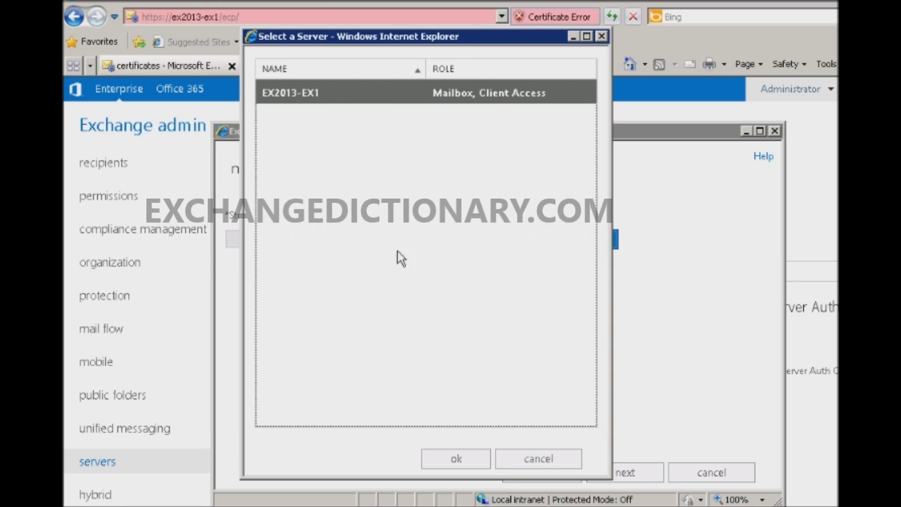
pyautogui.click(464, 469)
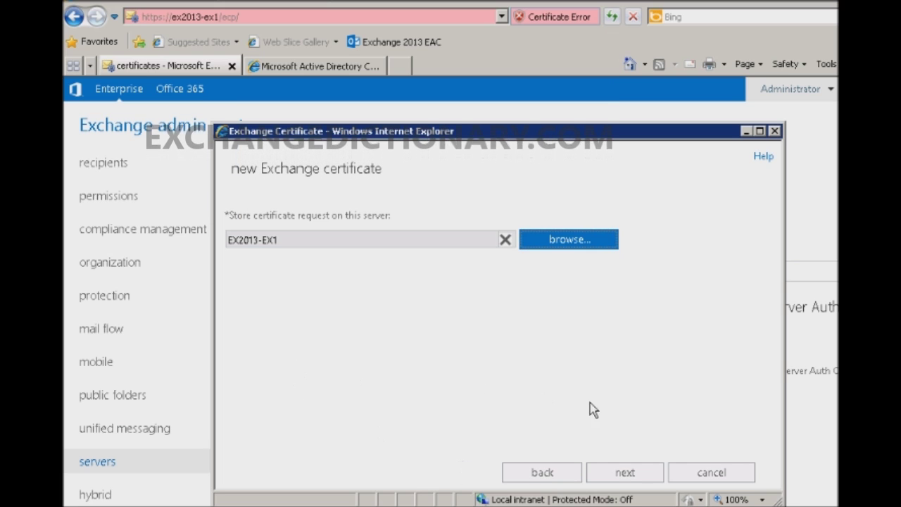
pyautogui.click(627, 473)
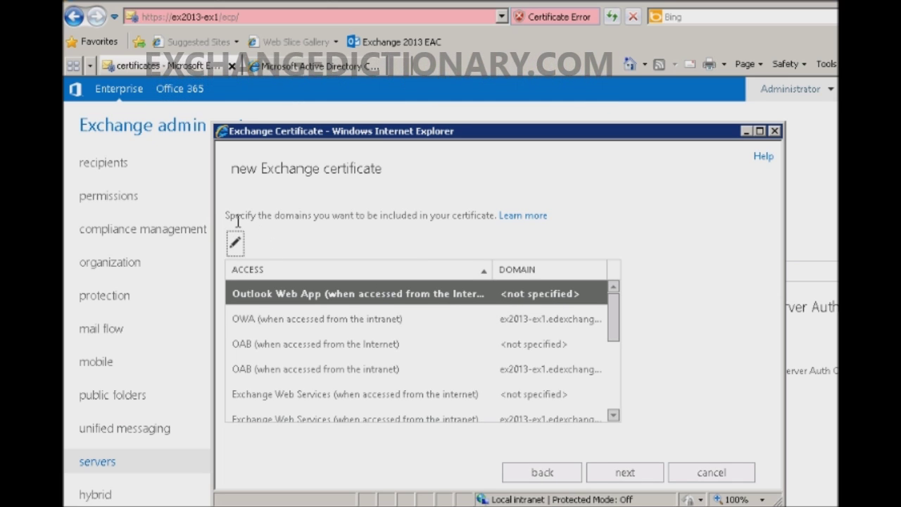
# Enter mail.contoso.com for Outlook Web App Internet access, then open the OWA intranet entry
pyautogui.moveTo(558, 218); pyautogui.dragTo(224, 215)
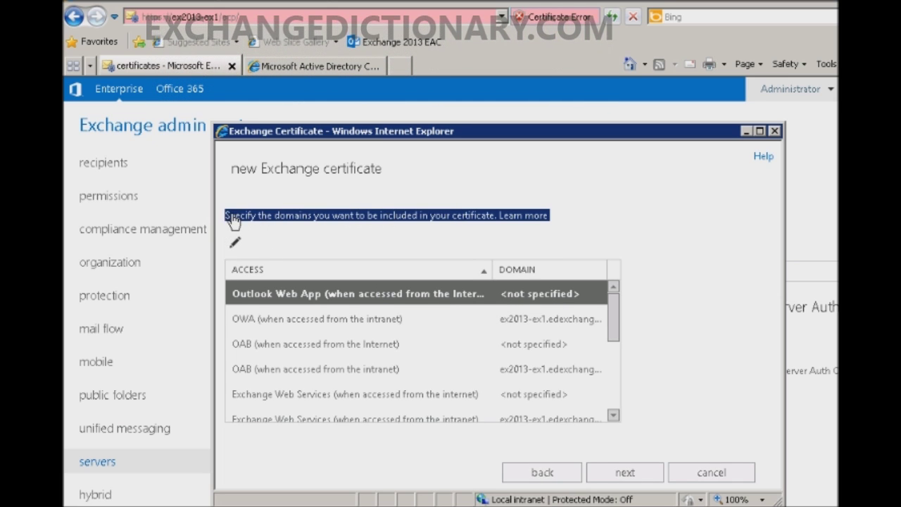
pyautogui.click(375, 322)
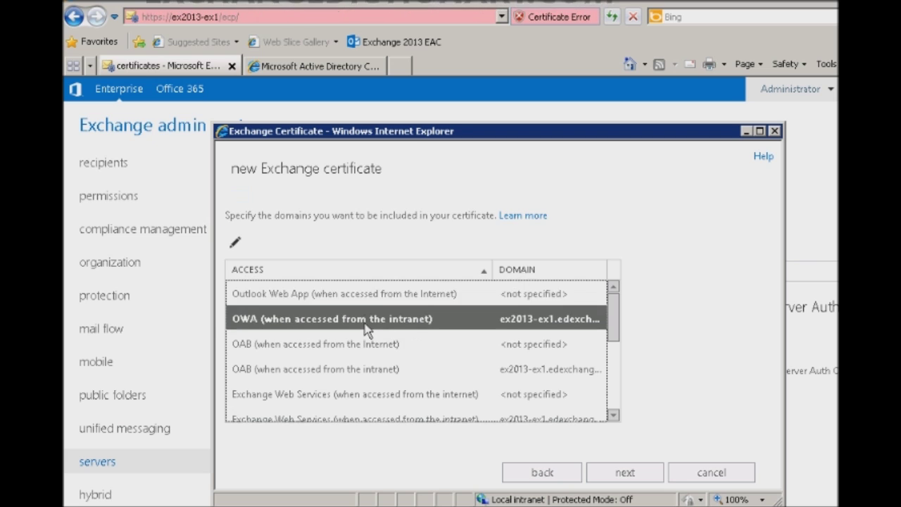
pyautogui.click(375, 305)
pyautogui.doubleClick(376, 305)
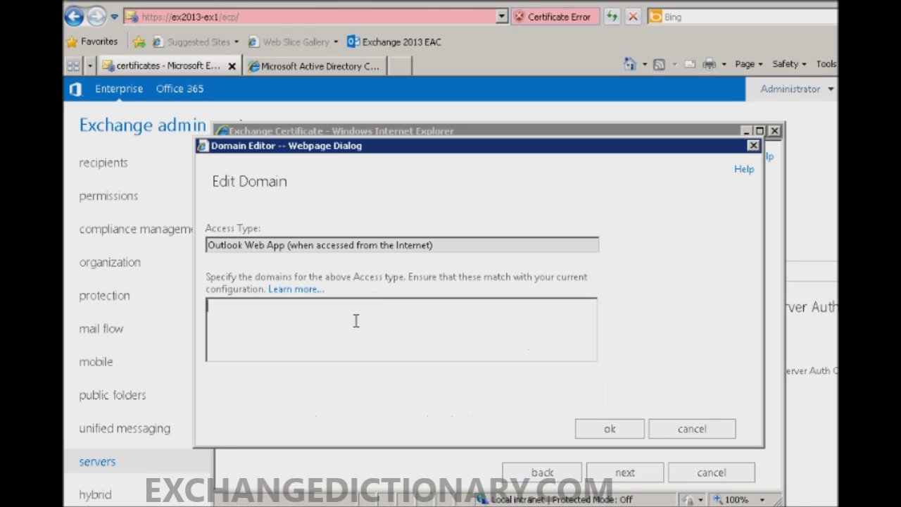
pyautogui.write('mail.c')
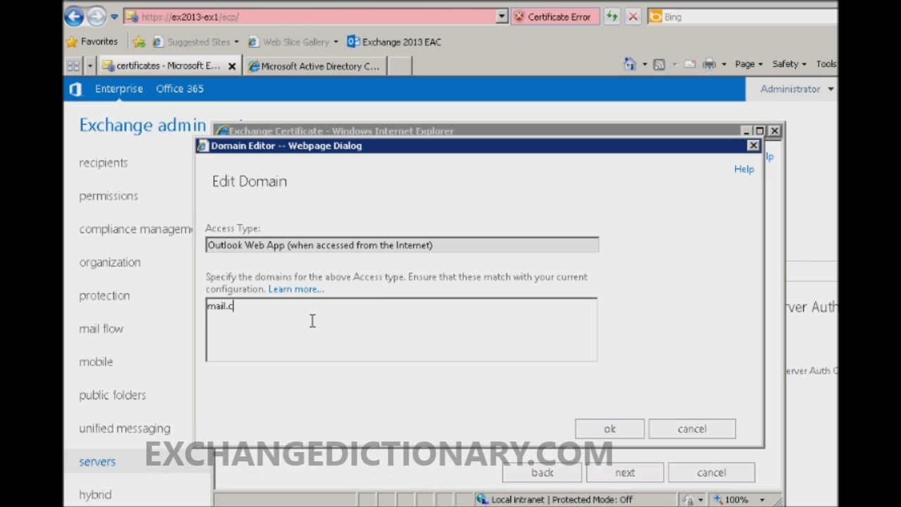
pyautogui.write('ontoso.co')
pyautogui.press('BackSpace')
pyautogui.press('BackSpace')
pyautogui.press('BackSpace')
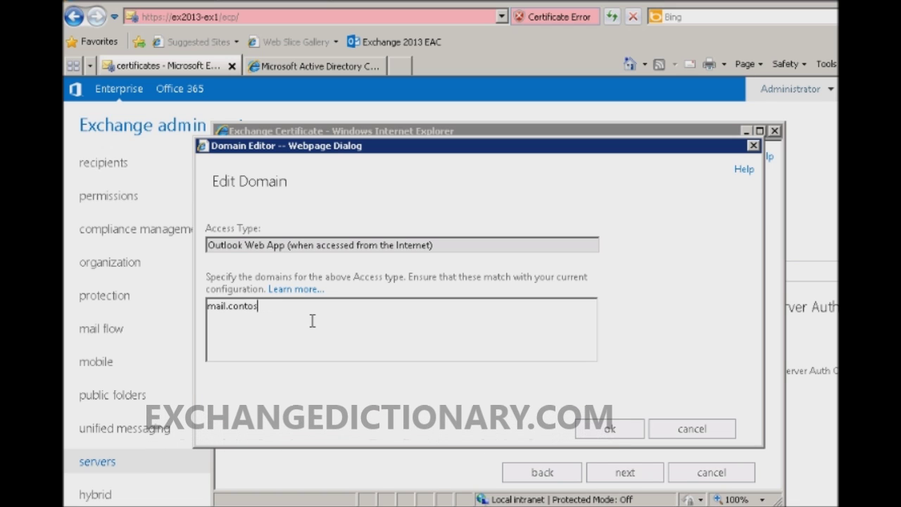
pyautogui.write('o.com')
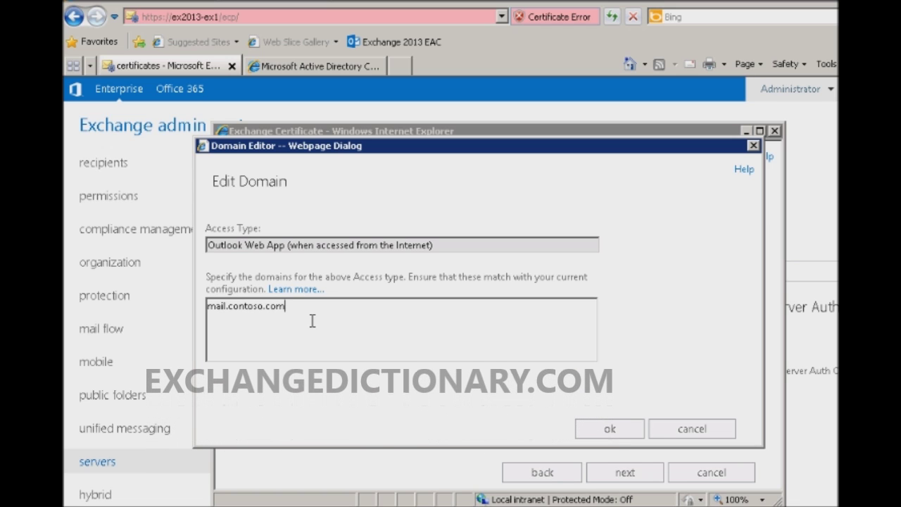
pyautogui.moveTo(373, 335); pyautogui.dragTo(187, 306)
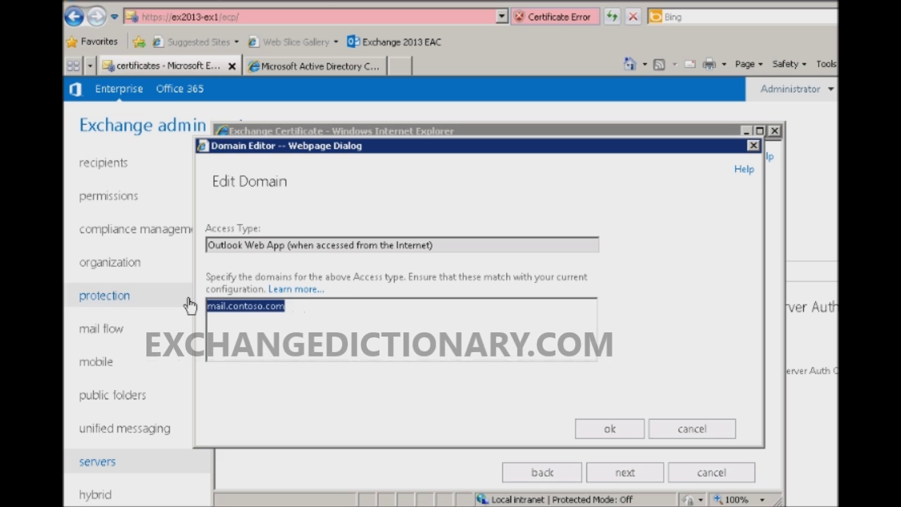
pyautogui.click(408, 313)
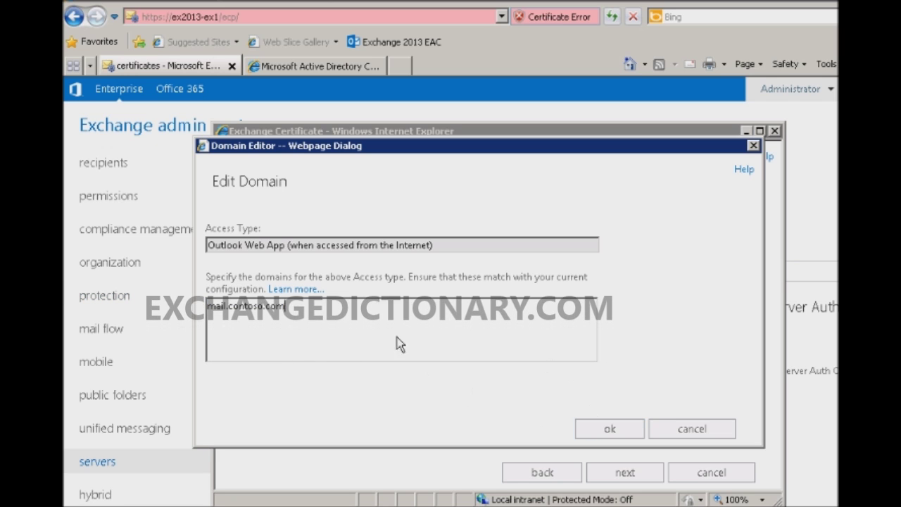
pyautogui.moveTo(398, 342); pyautogui.dragTo(290, 318)
pyautogui.hotkey('ctrl', 'c')
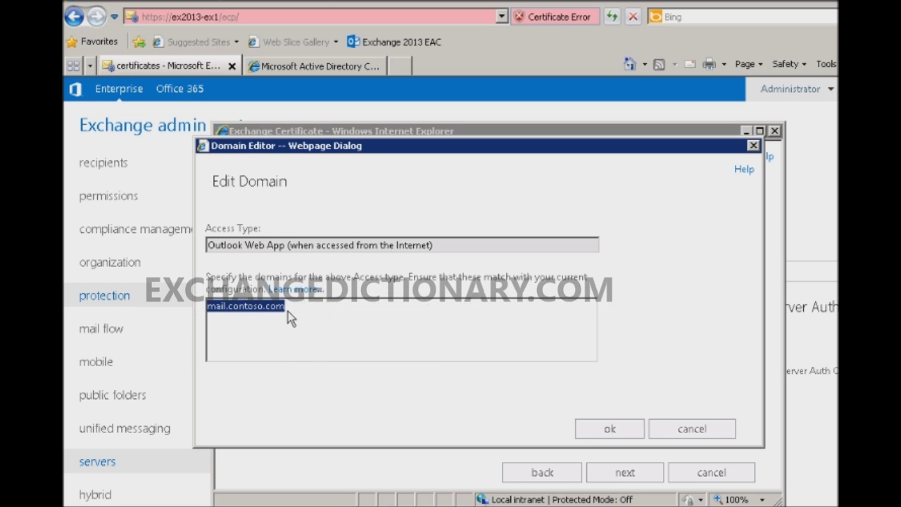
pyautogui.click(603, 429)
pyautogui.click(338, 325)
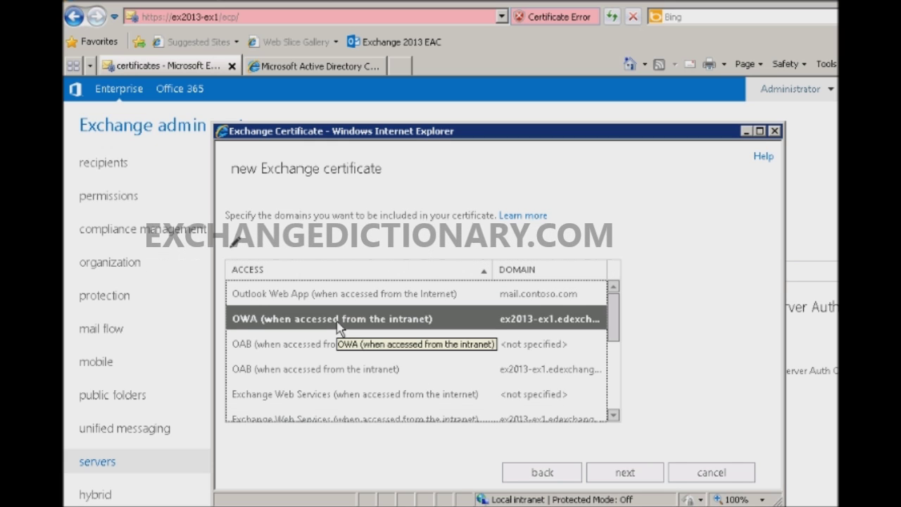
pyautogui.doubleClick(338, 326)
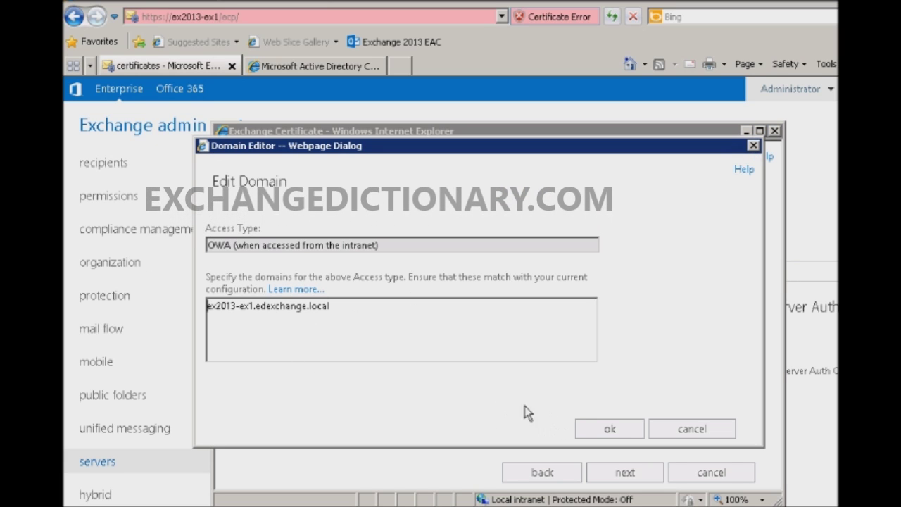
# Keep the OWA and OAB intranet domains, and paste mail.contoso.com for OAB Internet access
pyautogui.click(605, 429)
pyautogui.doubleClick(330, 358)
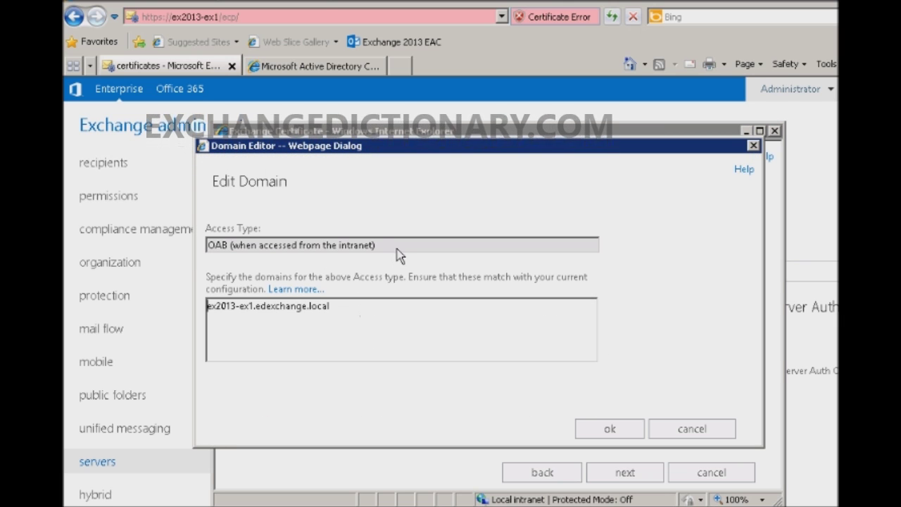
pyautogui.moveTo(398, 254); pyautogui.dragTo(317, 252)
pyautogui.click(610, 428)
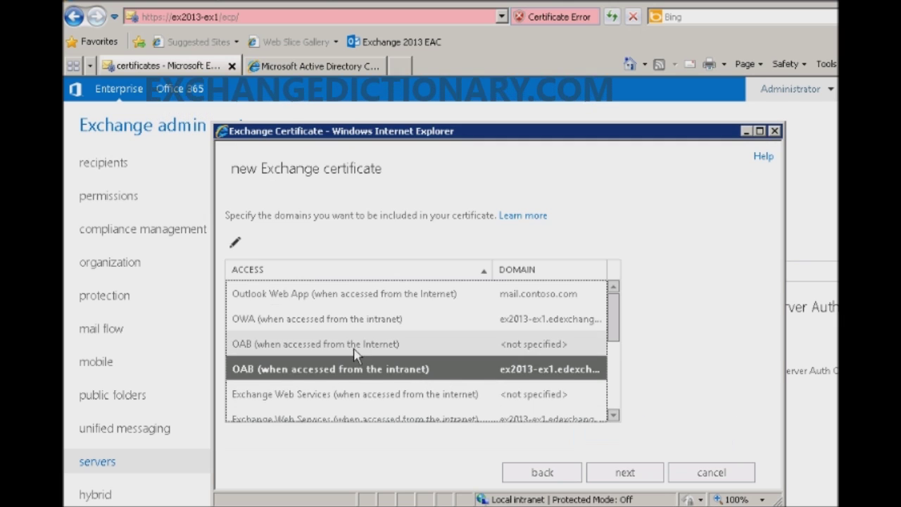
pyautogui.doubleClick(412, 342)
pyautogui.hotkey('ctrl', 'v')
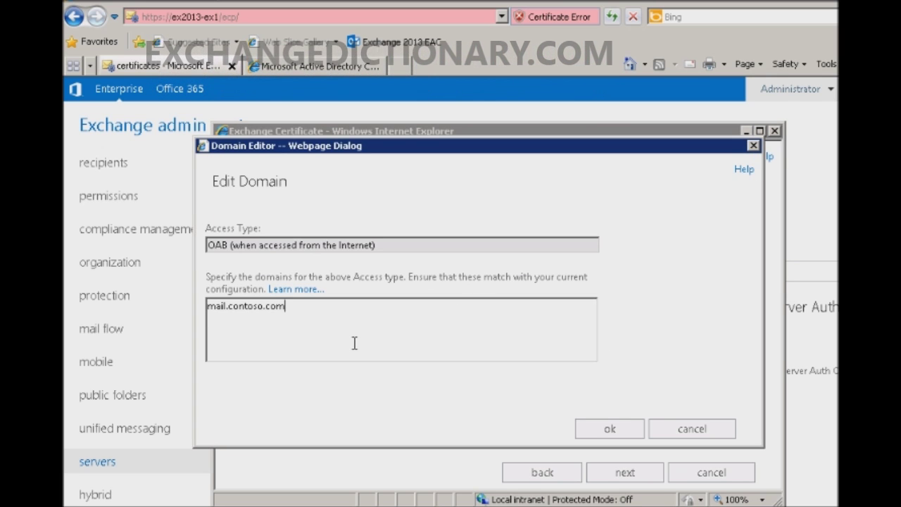
pyautogui.click(610, 429)
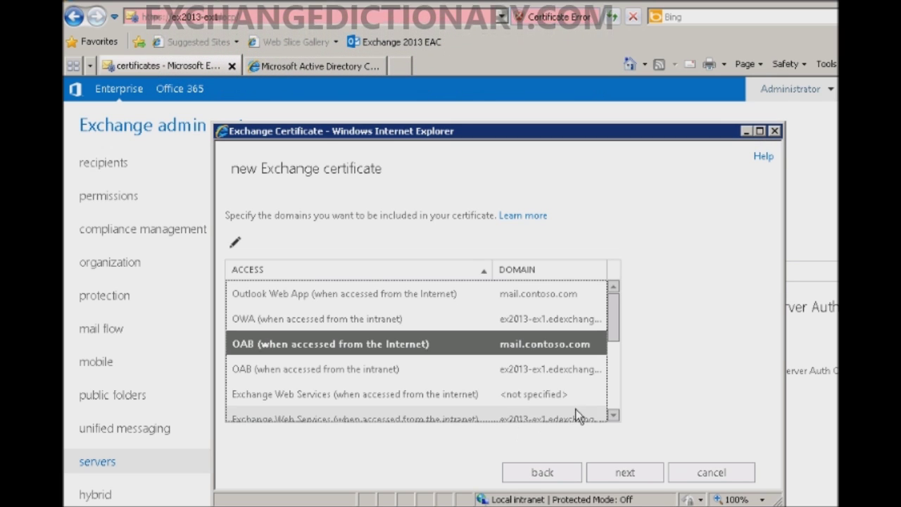
# Paste mail.contoso.com as the Exchange Web Services Internet domain
pyautogui.click(467, 404)
pyautogui.click(613, 415)
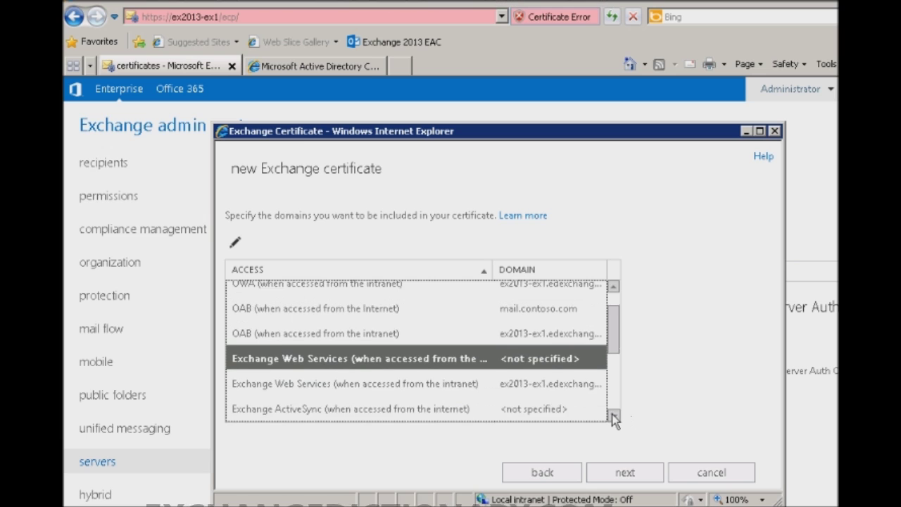
pyautogui.click(613, 415)
pyautogui.click(612, 415)
pyautogui.doubleClick(405, 337)
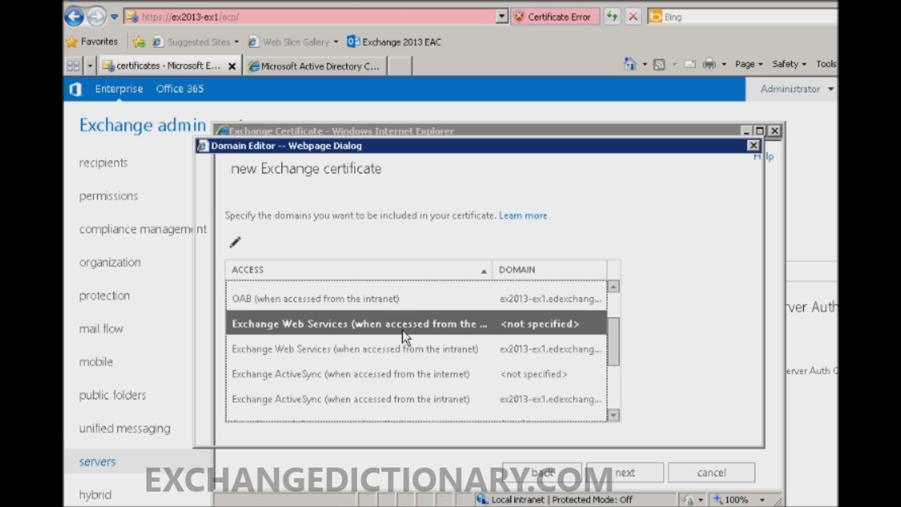
pyautogui.hotkey('ctrl', 'v')
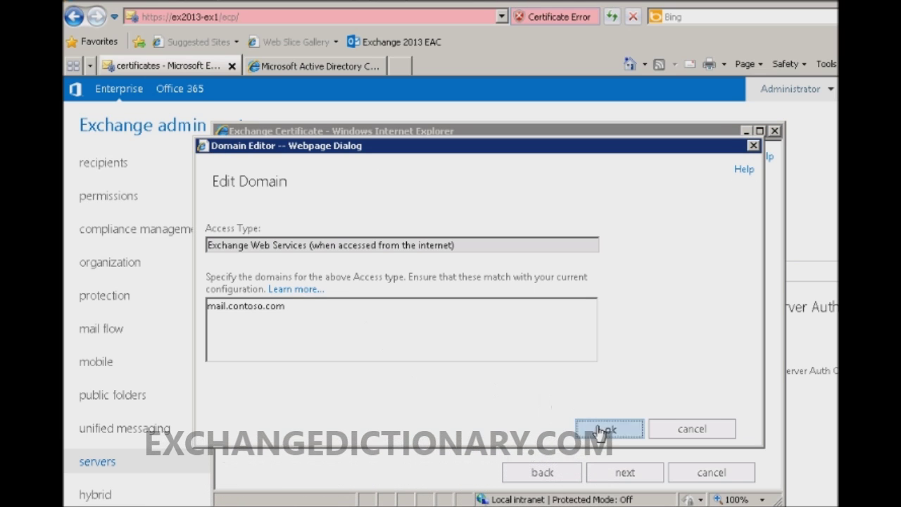
pyautogui.click(609, 428)
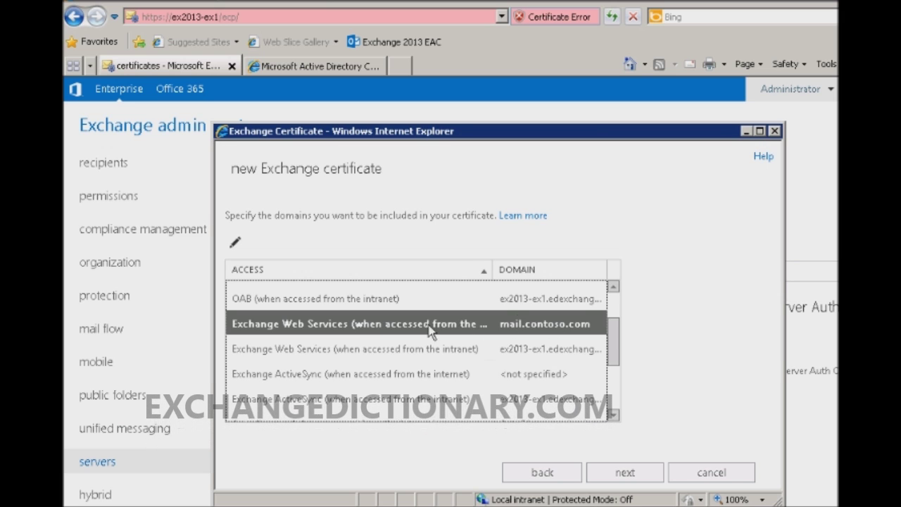
pyautogui.click(326, 356)
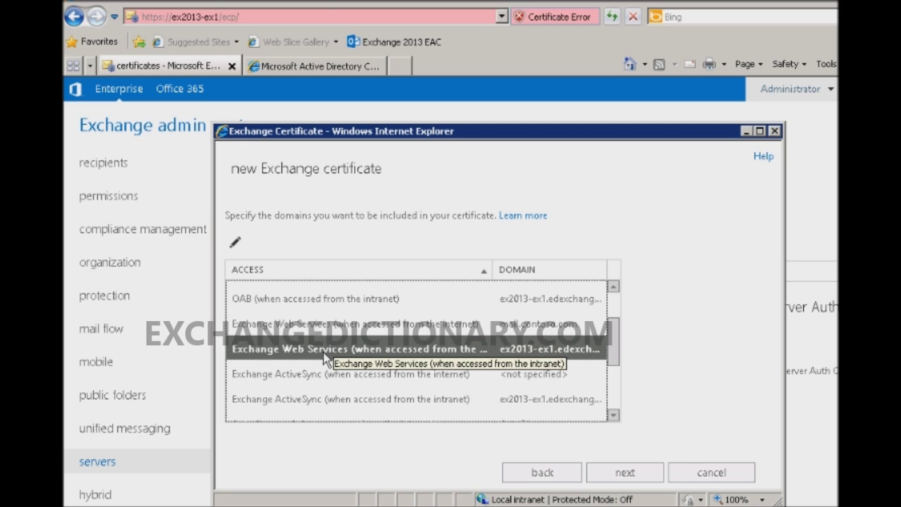
# Keep the EWS intranet domain and set ActiveSync Internet access to mail.contoso.com
pyautogui.doubleClick(324, 352)
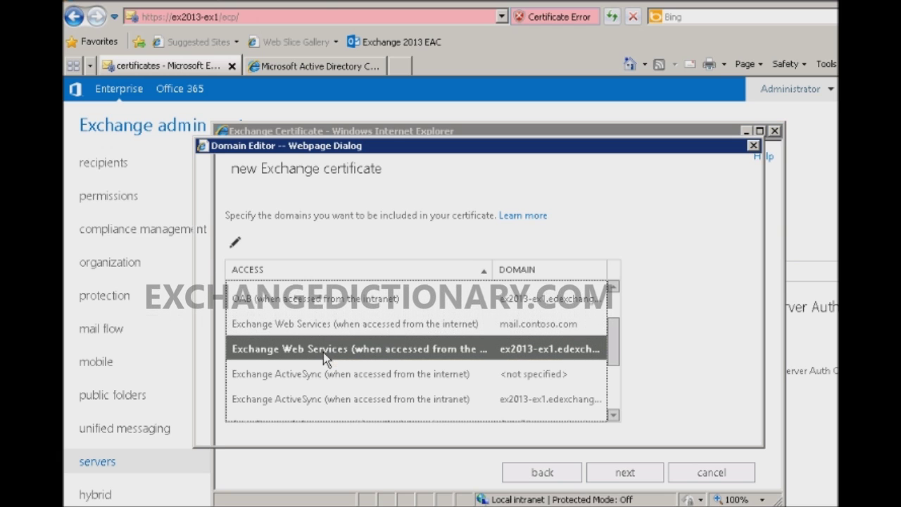
pyautogui.moveTo(330, 306); pyautogui.dragTo(206, 307)
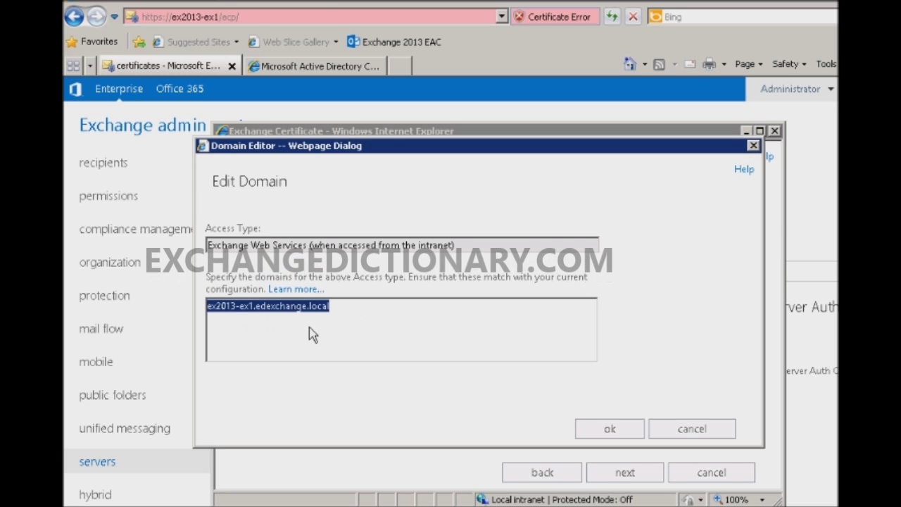
pyautogui.click(312, 333)
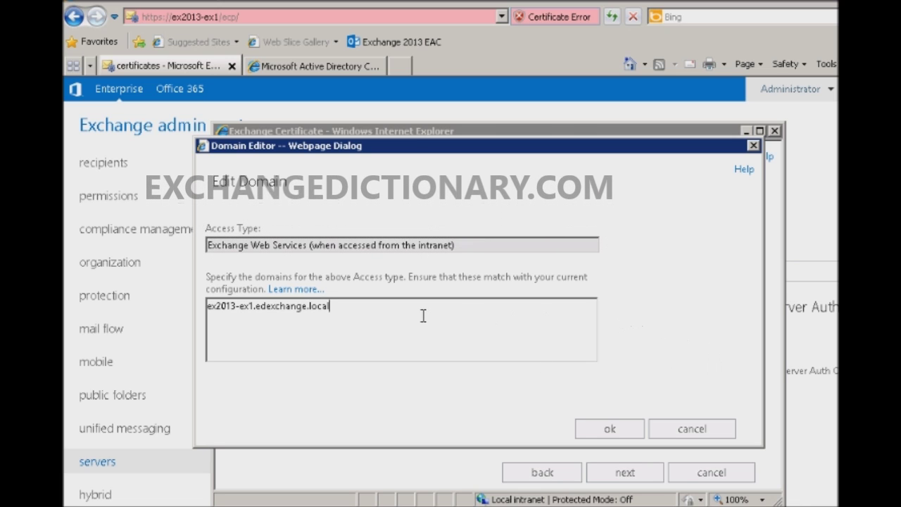
pyautogui.click(609, 429)
pyautogui.doubleClick(345, 380)
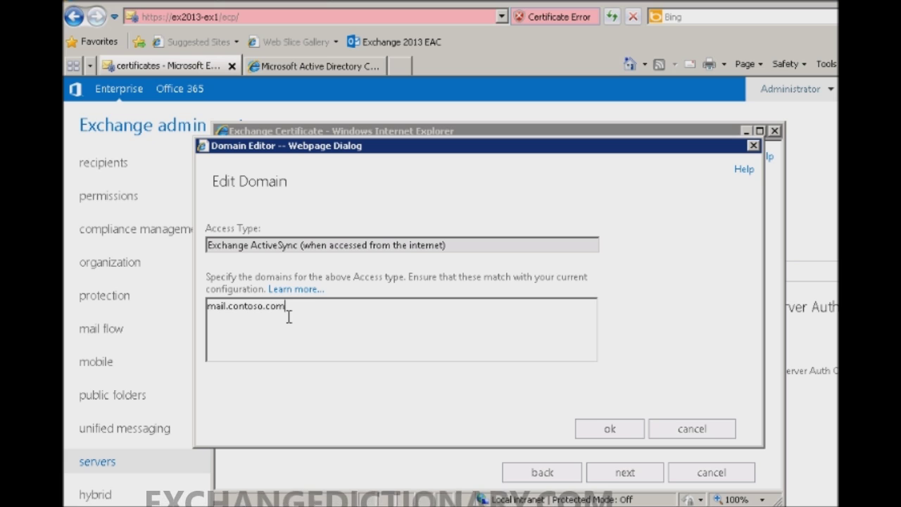
pyautogui.click(609, 429)
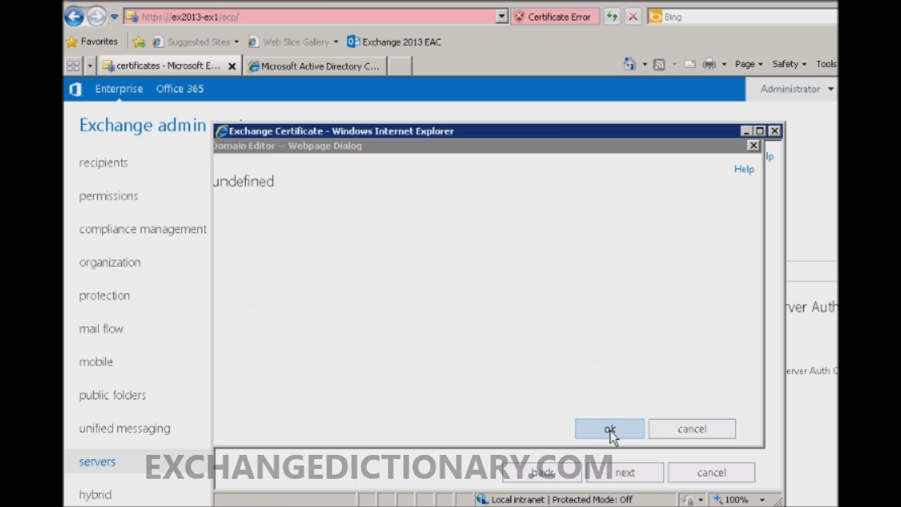
# Leave the ActiveSync intranet domain unchanged
pyautogui.click(549, 402)
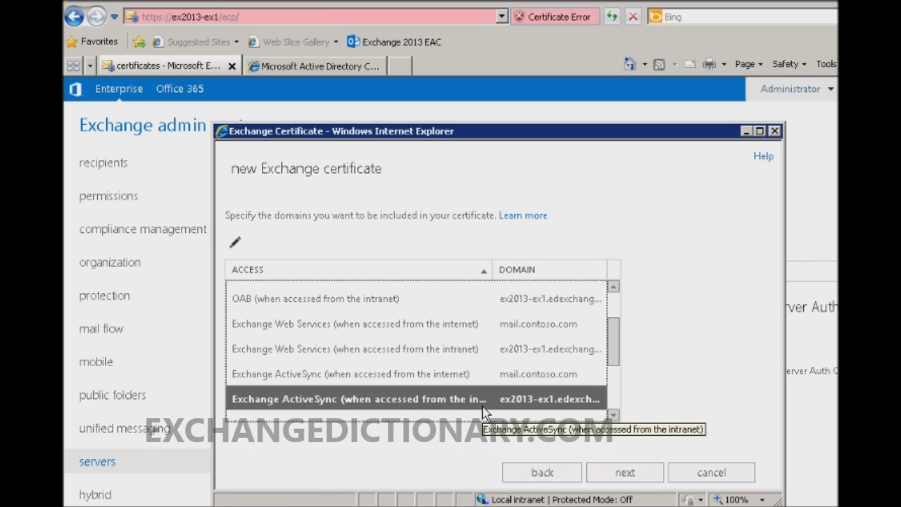
pyautogui.click(614, 417)
pyautogui.click(617, 417)
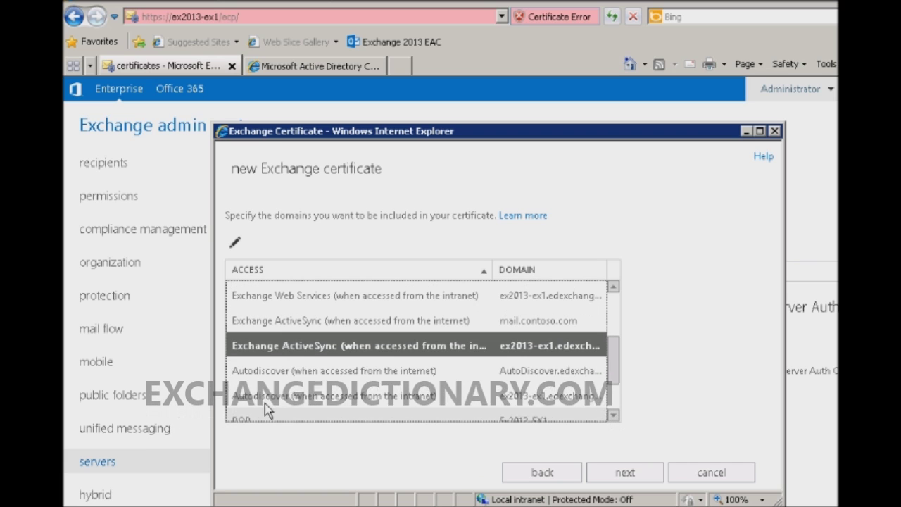
pyautogui.doubleClick(299, 354)
pyautogui.click(345, 317)
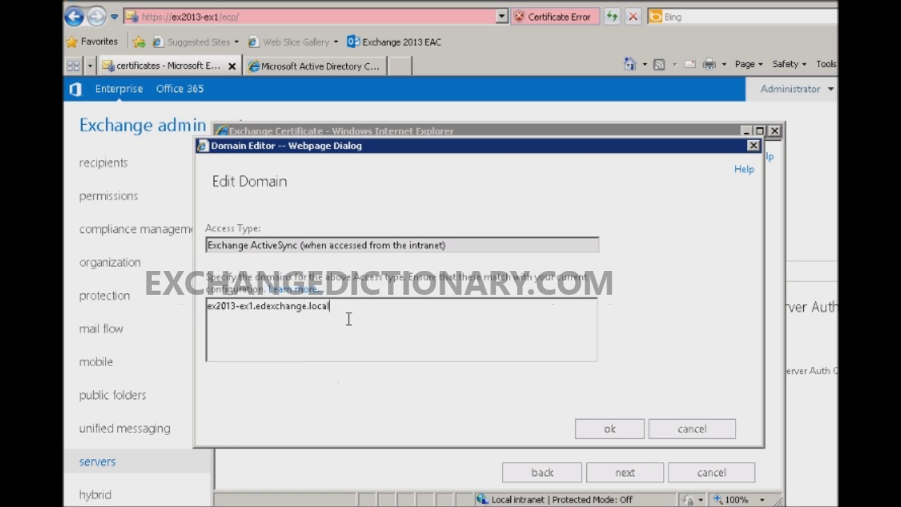
pyautogui.click(610, 429)
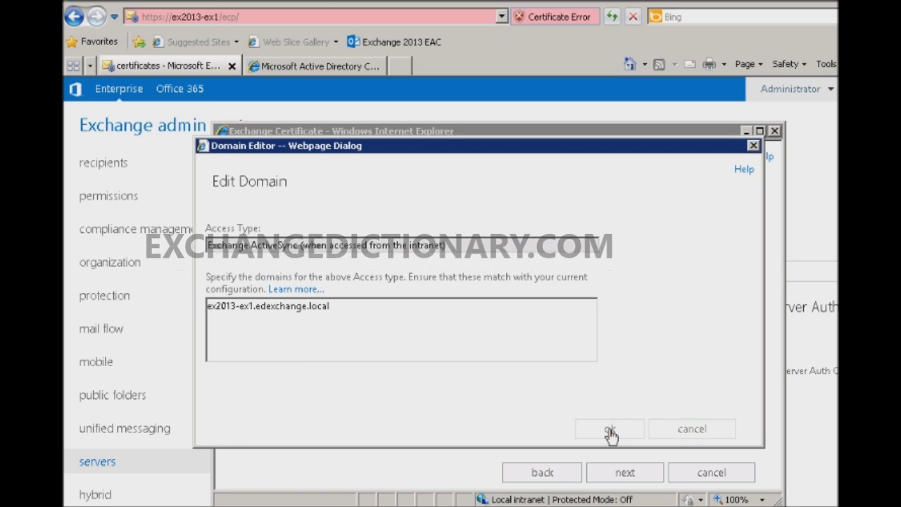
# Add AutoDiscover.contoso.com for Autodiscover Internet access and keep its intranet domain unchanged
pyautogui.click(415, 373)
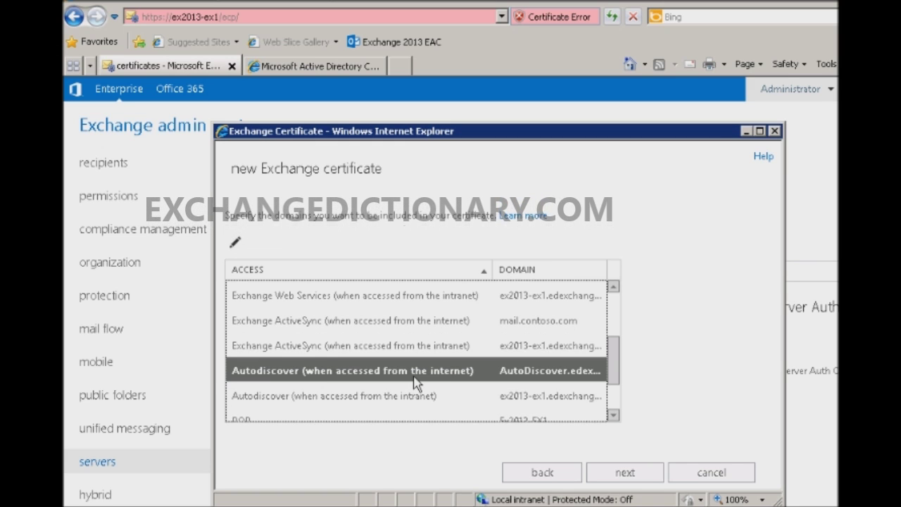
pyautogui.doubleClick(414, 380)
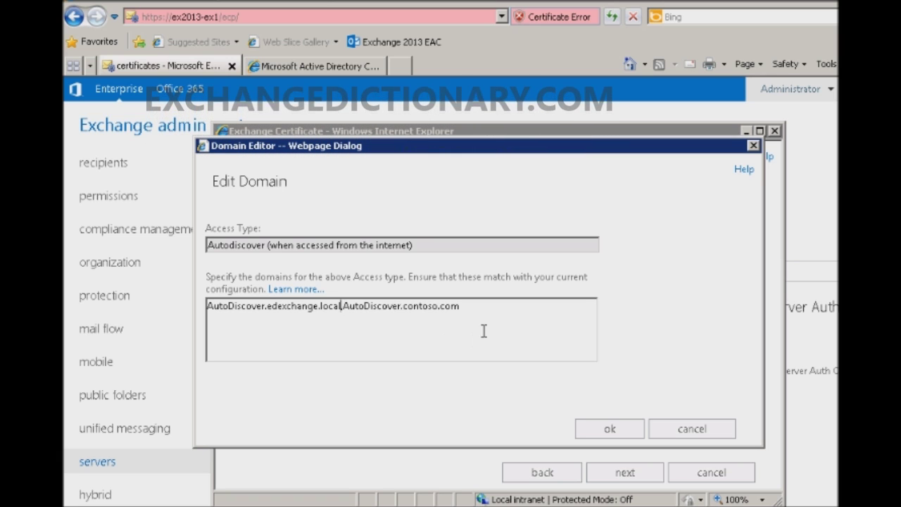
pyautogui.moveTo(299, 310); pyautogui.dragTo(207, 306)
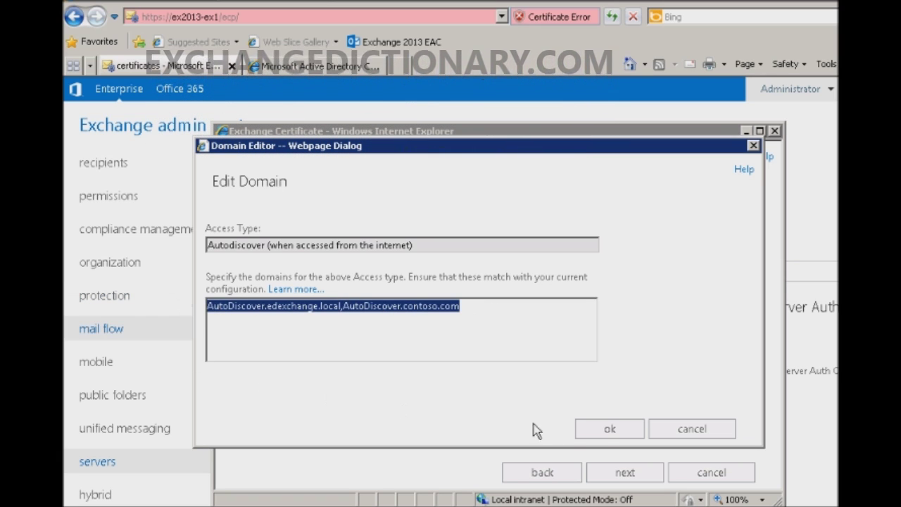
pyautogui.click(470, 305)
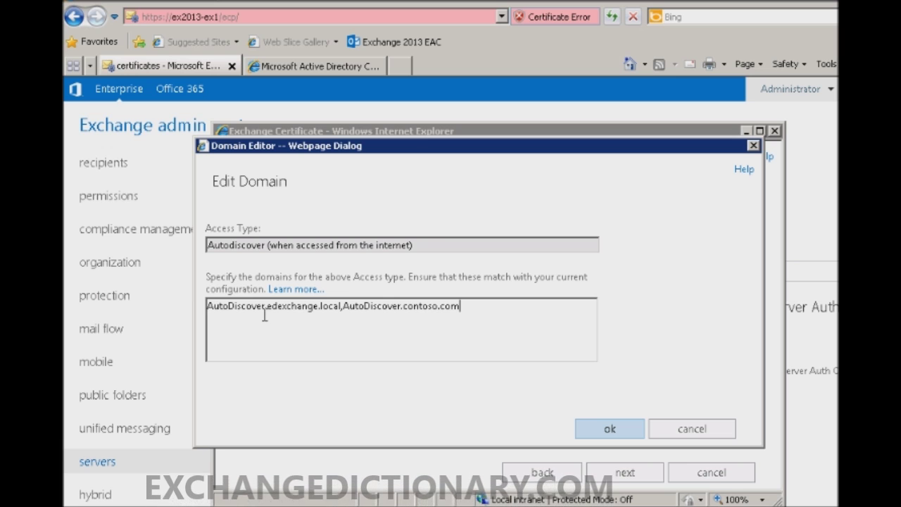
pyautogui.click(611, 429)
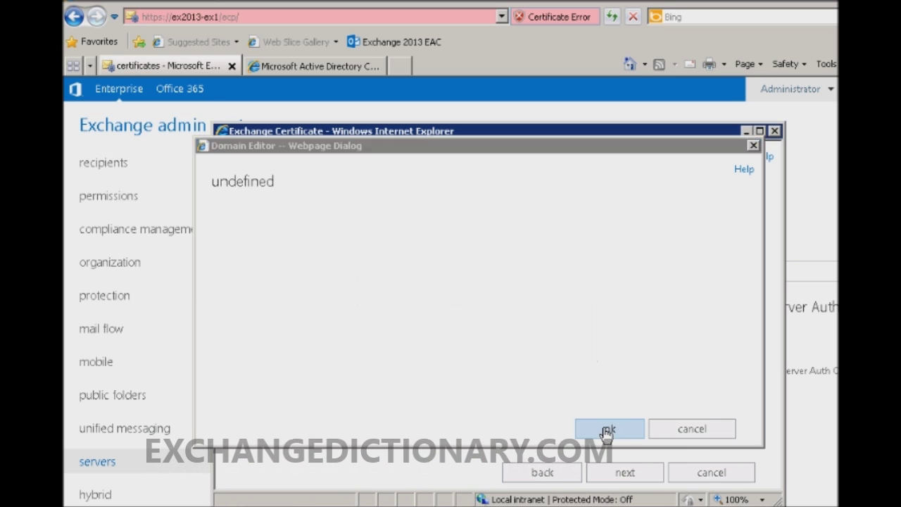
pyautogui.click(545, 403)
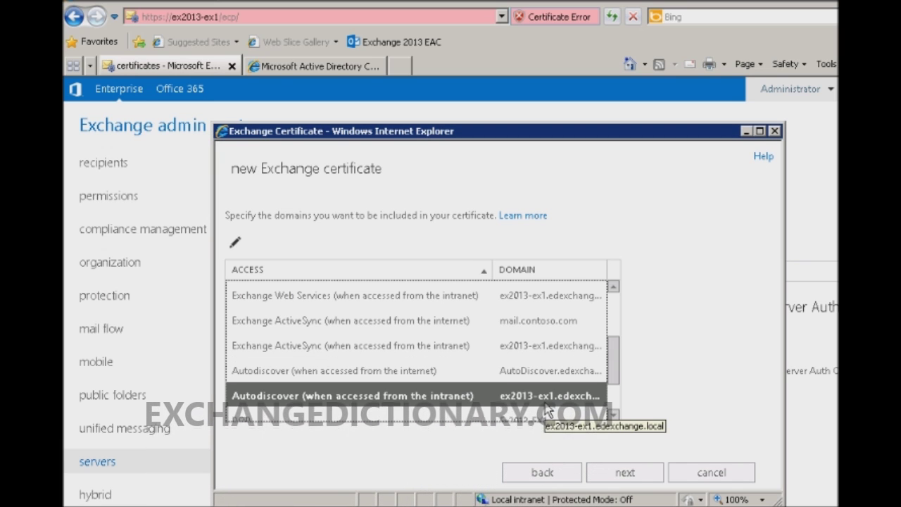
pyautogui.doubleClick(546, 402)
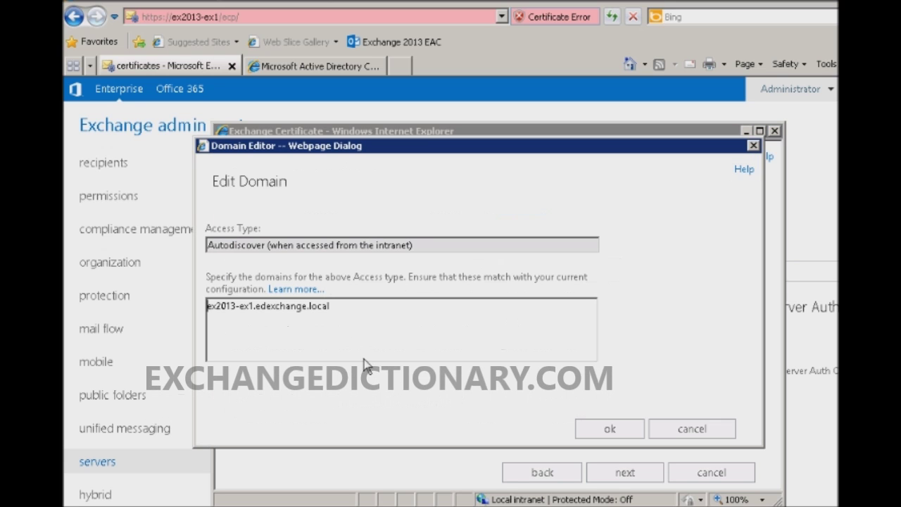
pyautogui.click(608, 429)
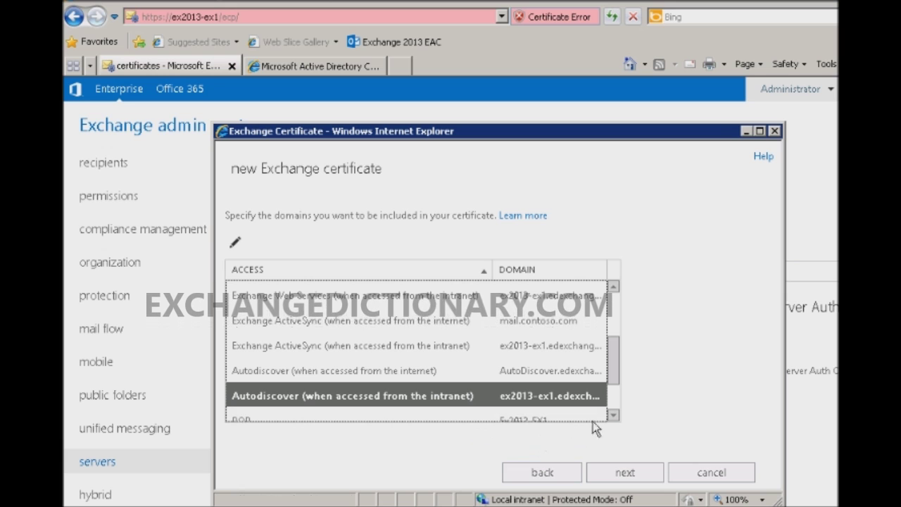
# Delete Ex2013-EX1 from the POP and IMAP domain entries, leaving both empty
pyautogui.moveTo(615, 380); pyautogui.dragTo(613, 408)
pyautogui.doubleClick(468, 359)
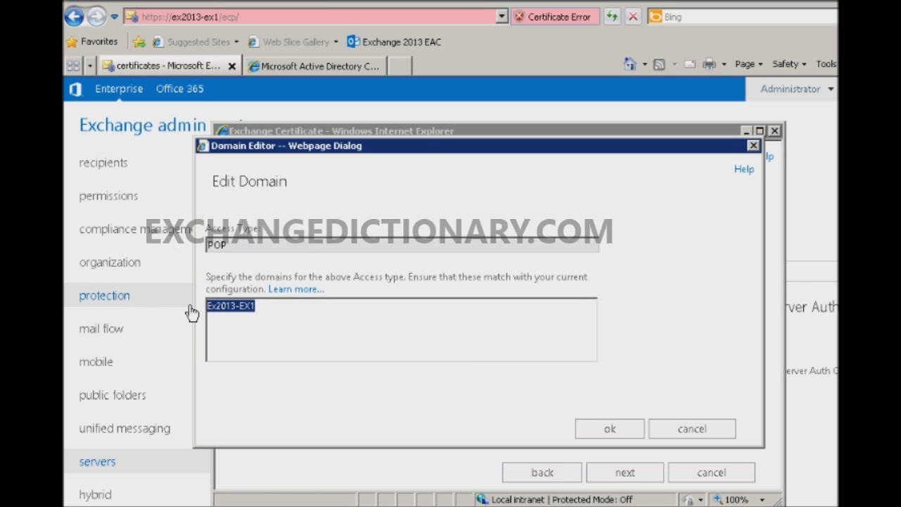
pyautogui.press('Delete')
pyautogui.click(610, 428)
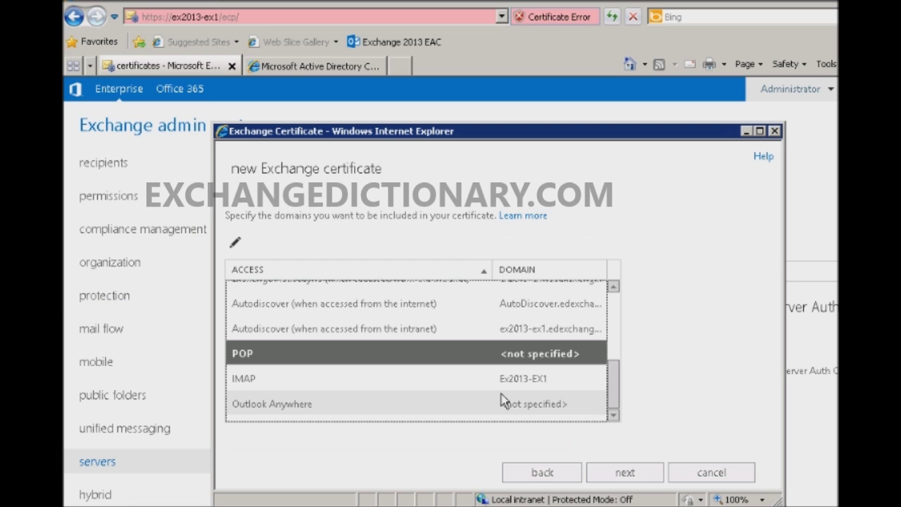
pyautogui.click(497, 383)
pyautogui.doubleClick(498, 384)
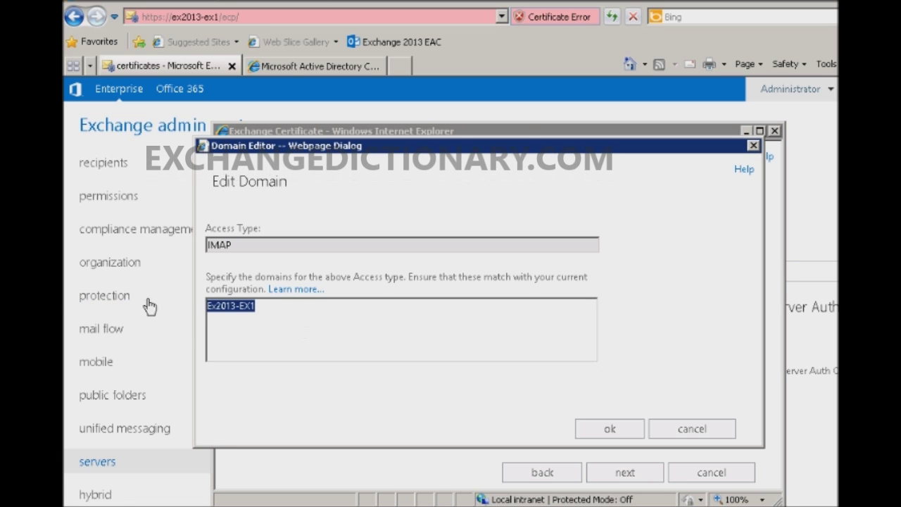
pyautogui.press('Delete')
pyautogui.click(612, 431)
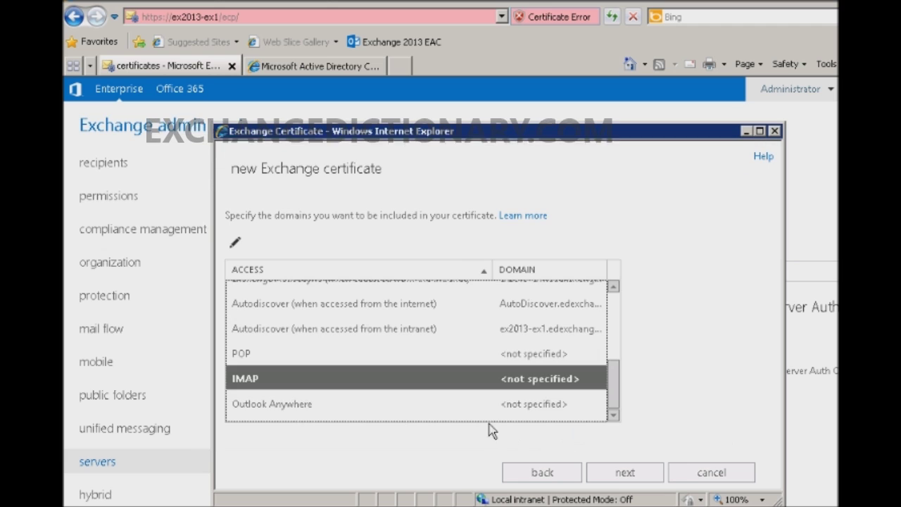
# Set Outlook Anywhere's domain to mail.contoso.com and return to the top of the list
pyautogui.doubleClick(378, 405)
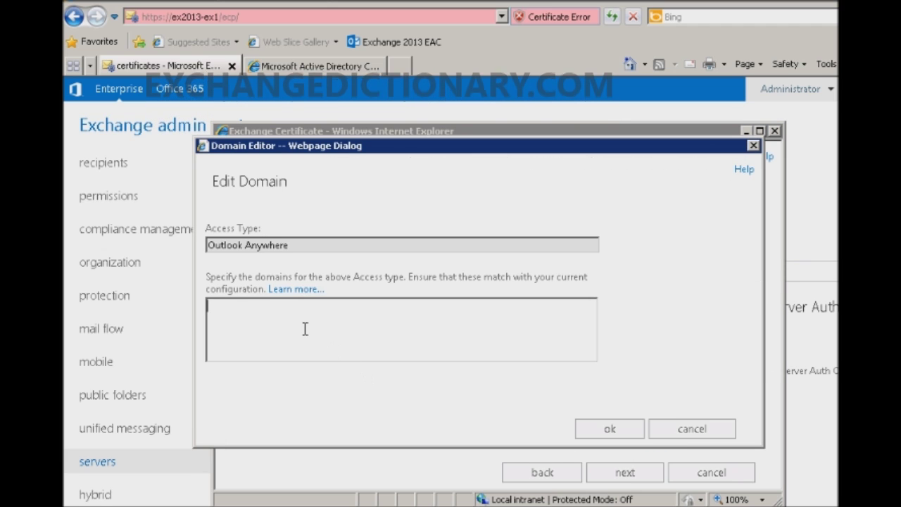
pyautogui.write('mail.c')
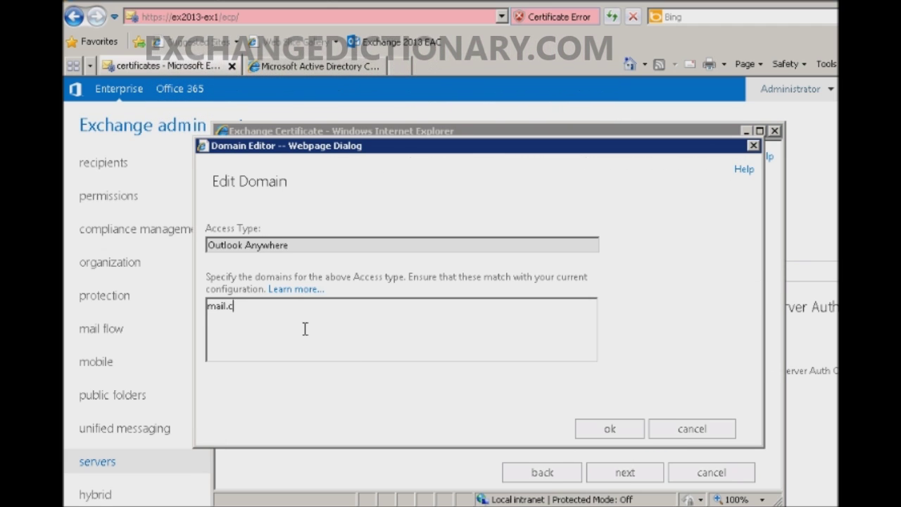
pyautogui.write('ontoso.com')
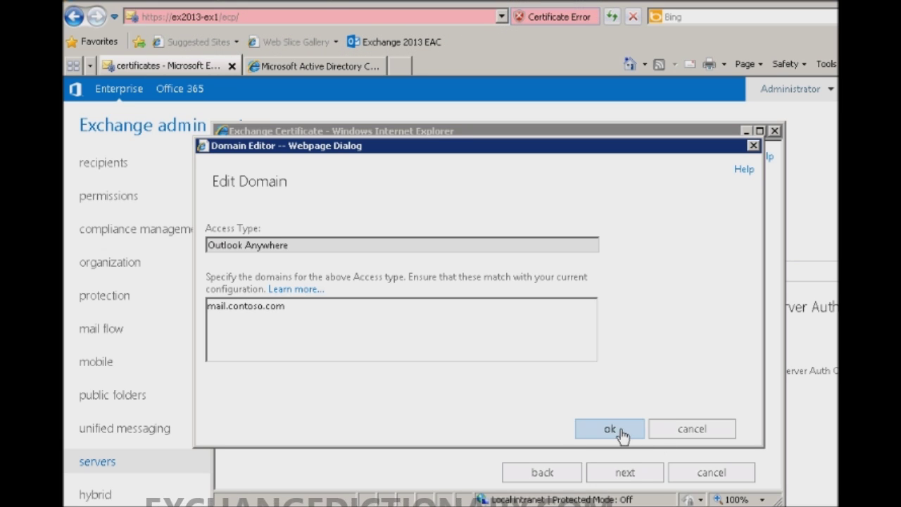
pyautogui.click(610, 429)
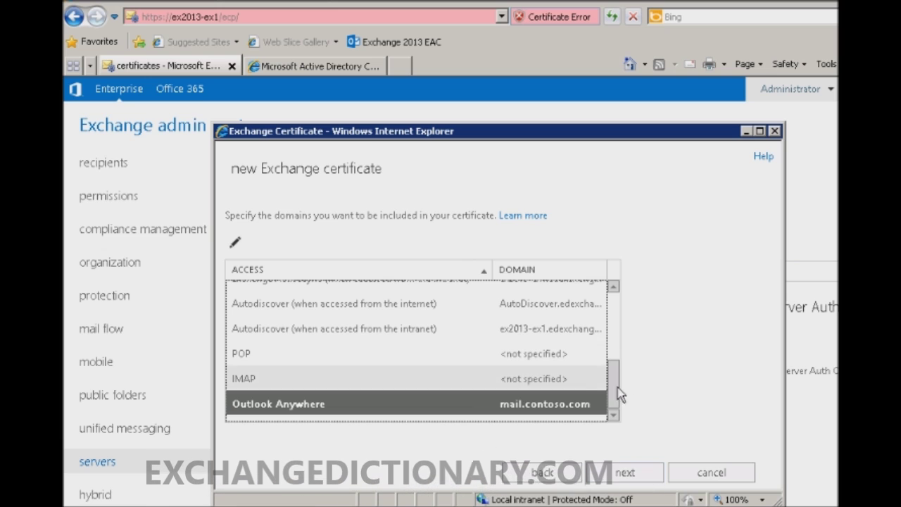
pyautogui.moveTo(619, 394); pyautogui.dragTo(610, 327)
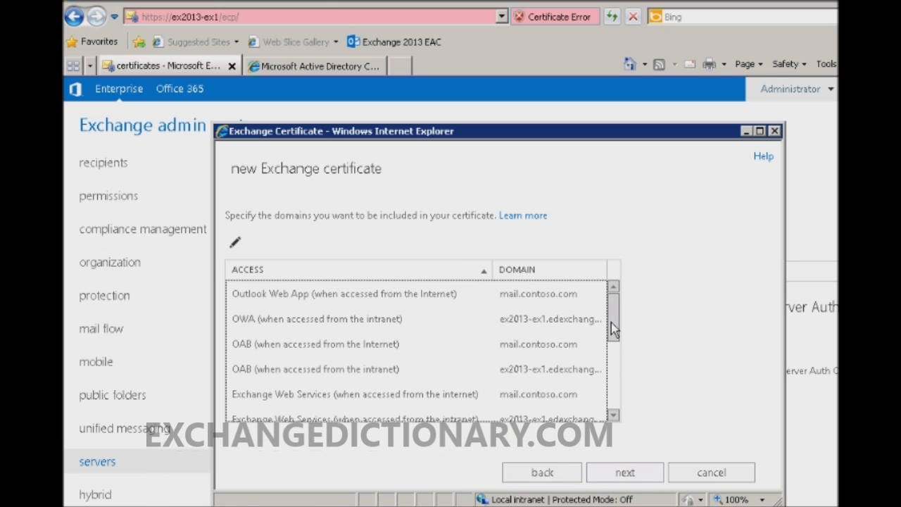
# Remove edexchange.local and contoso.com from the certificate's domain list
pyautogui.click(623, 473)
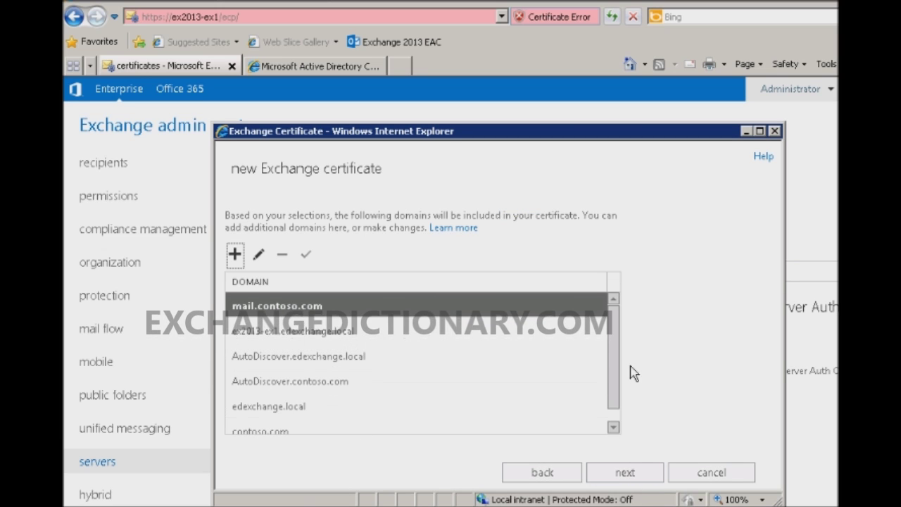
pyautogui.click(613, 401)
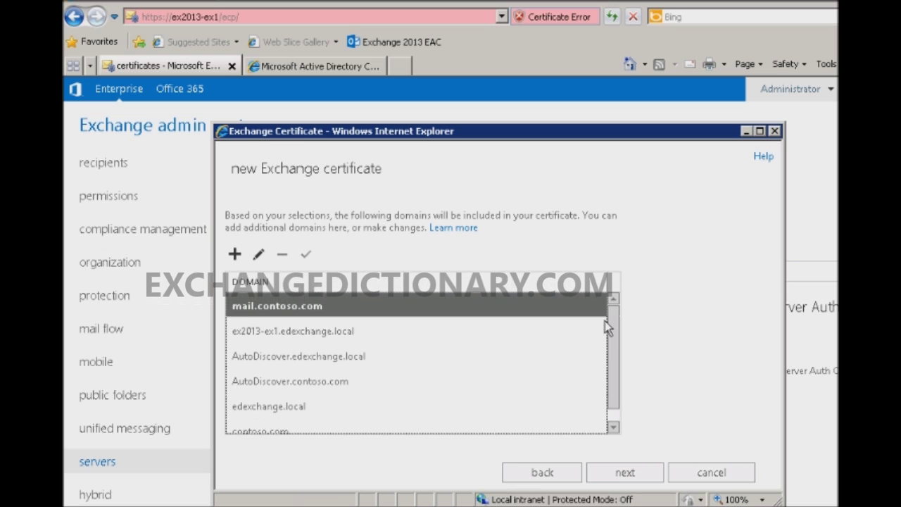
pyautogui.click(270, 332)
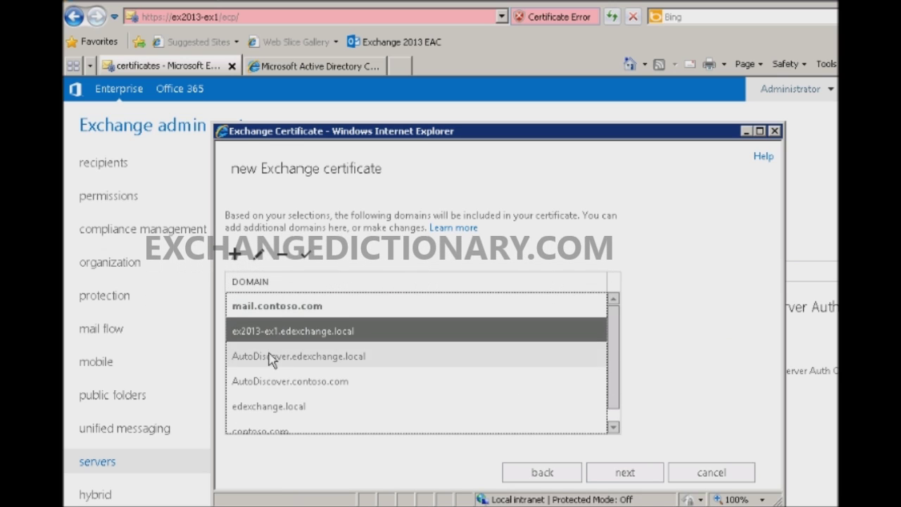
pyautogui.click(278, 381)
pyautogui.scroll(-1, 422, 373)
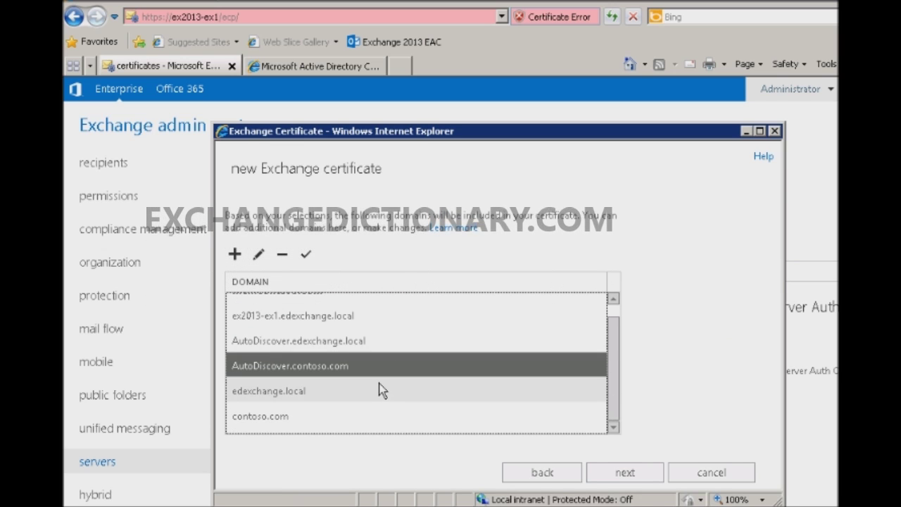
pyautogui.click(285, 394)
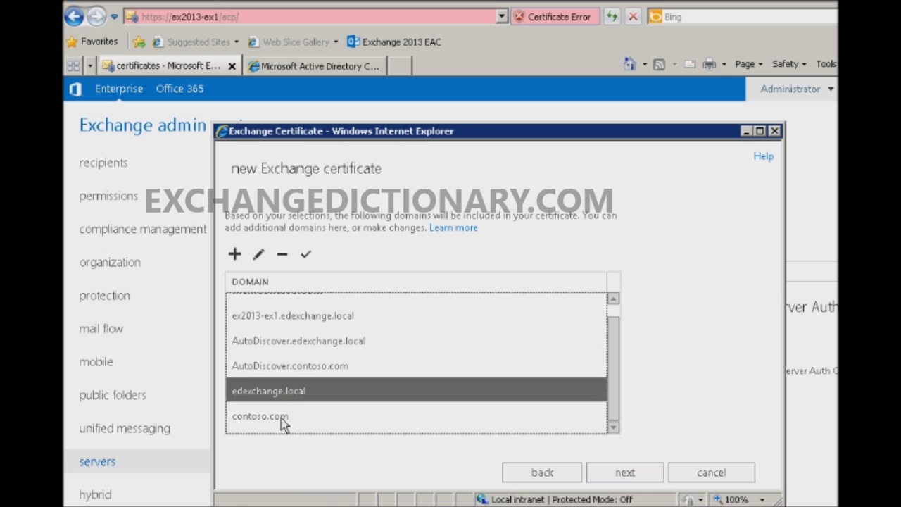
pyautogui.click(283, 256)
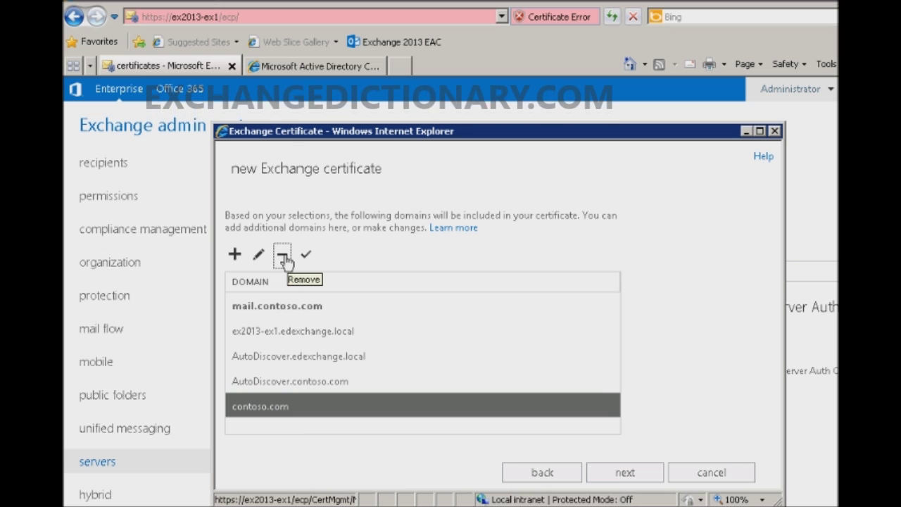
pyautogui.click(283, 256)
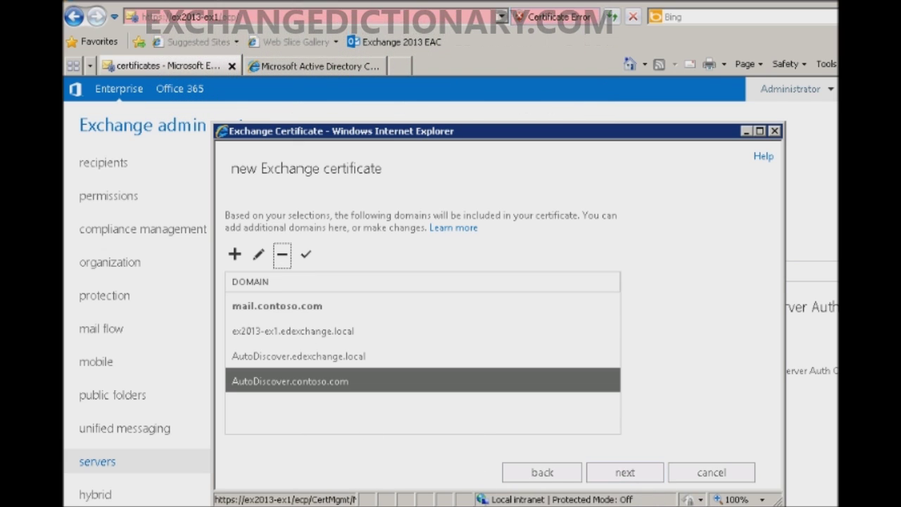
# Launch Notepad from Start and shrink it so the certificate wizard stays visible
pyautogui.press('super')
pyautogui.click(117, 280)
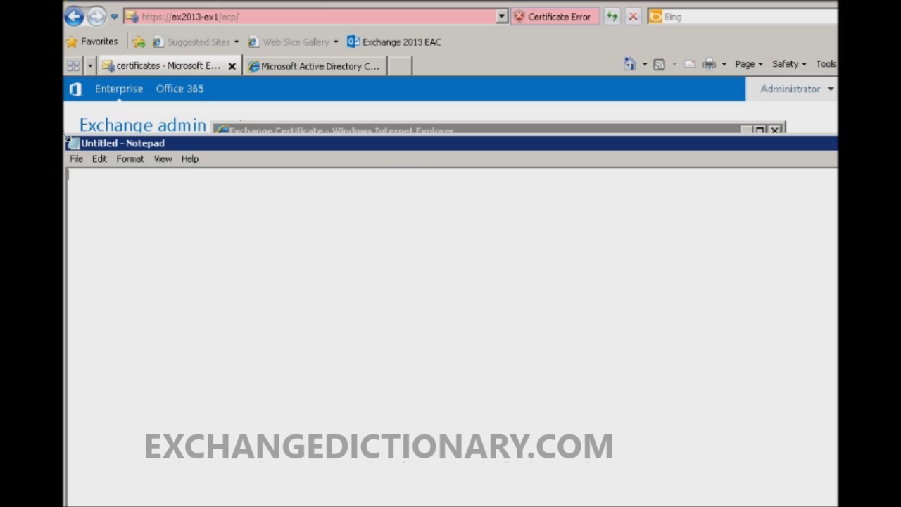
pyautogui.moveTo(68, 139); pyautogui.dragTo(434, 152)
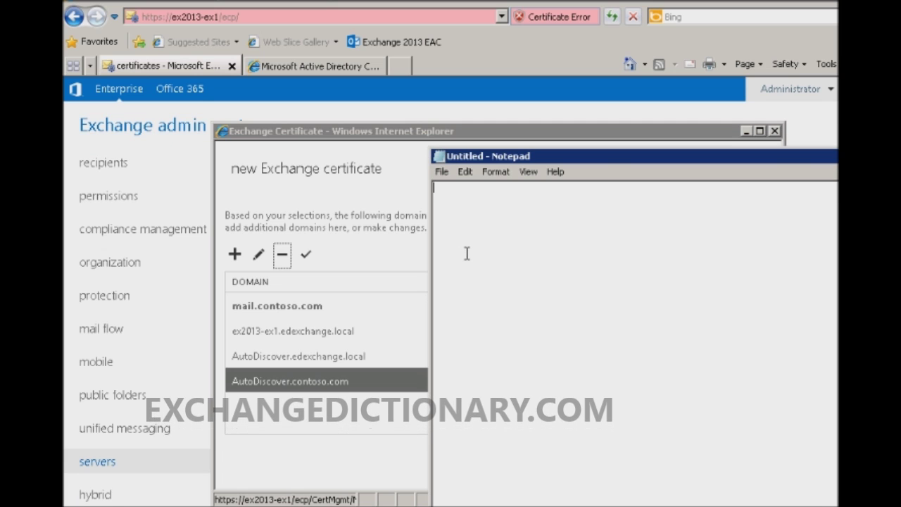
pyautogui.click(366, 316)
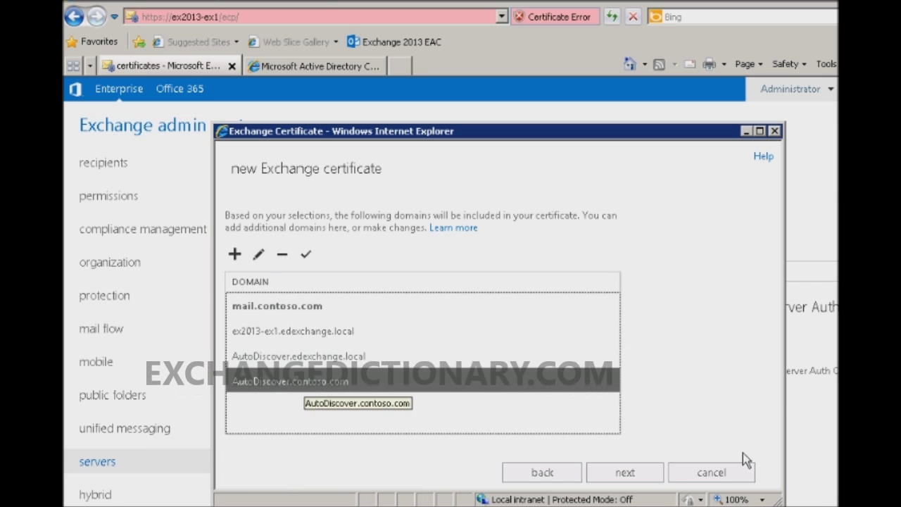
# Enter organization ED Exchange, department LAB, country United Arab Emirates, and Dubai for city and state
pyautogui.click(637, 473)
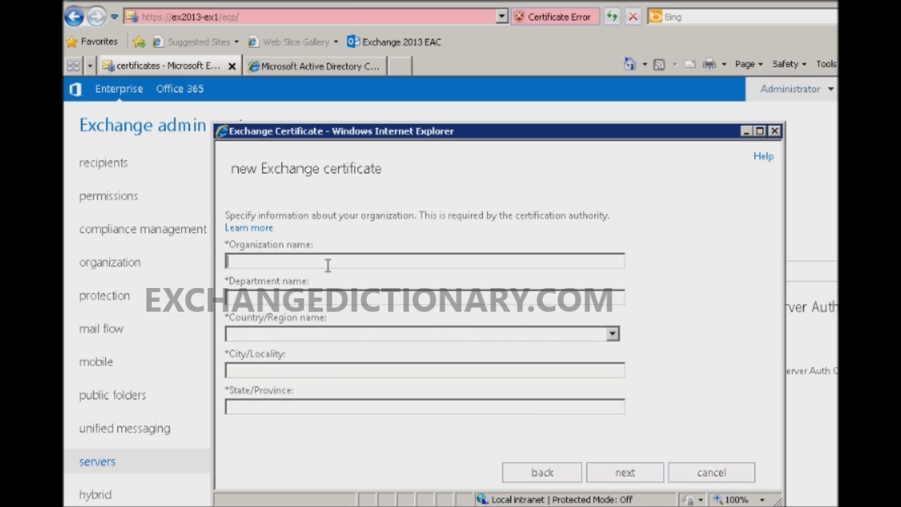
pyautogui.write('ED Exchange')
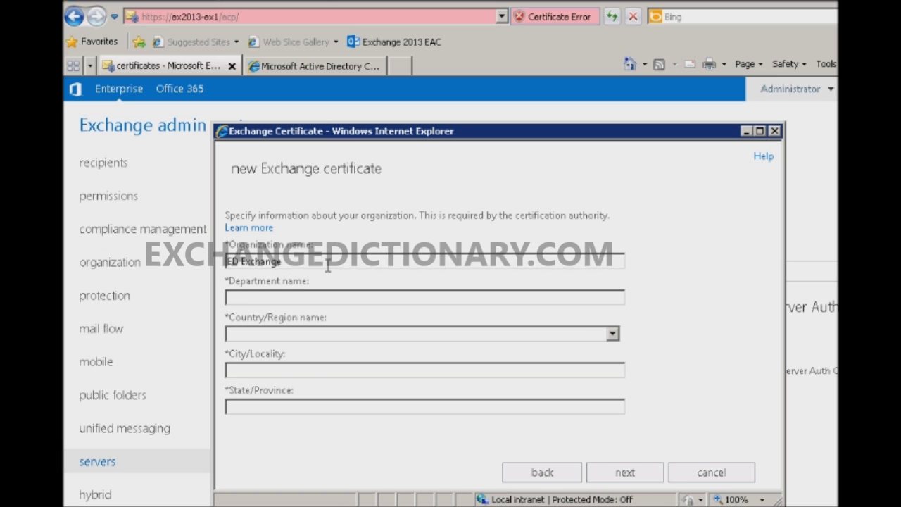
pyautogui.press('Tab')
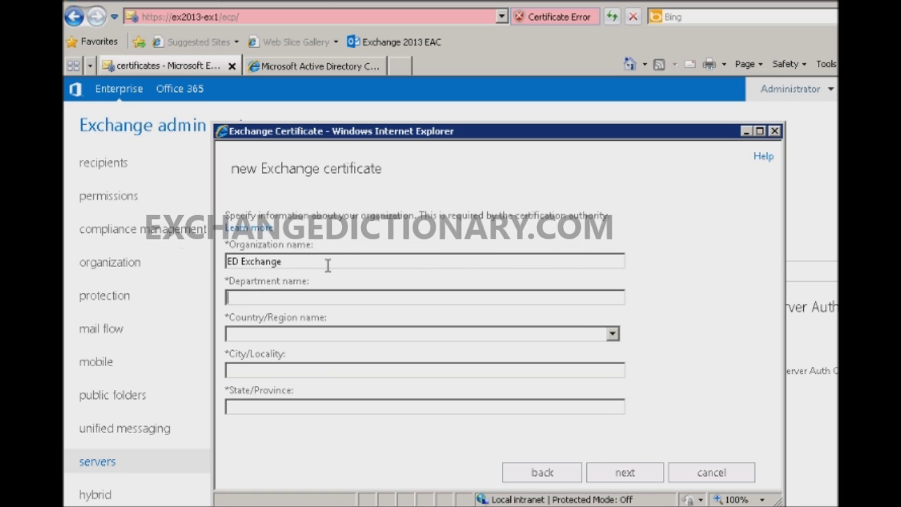
pyautogui.write('IA')
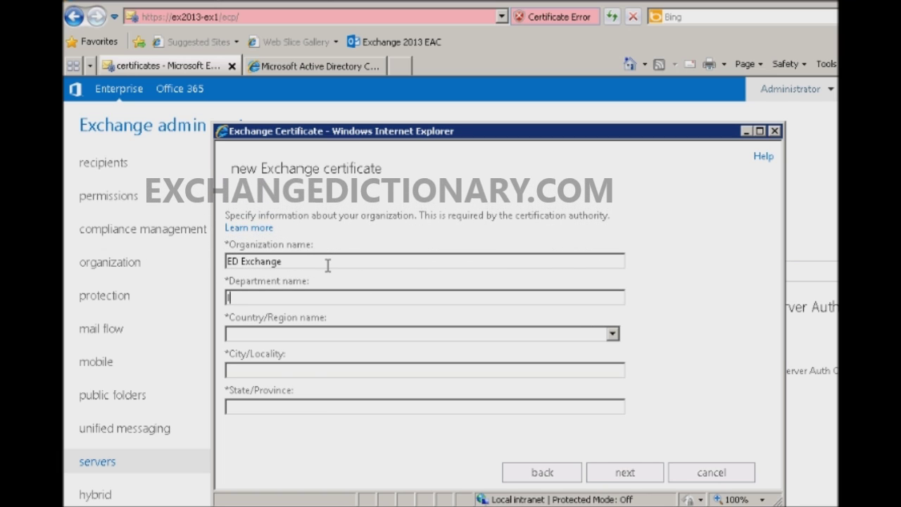
pyautogui.write('B')
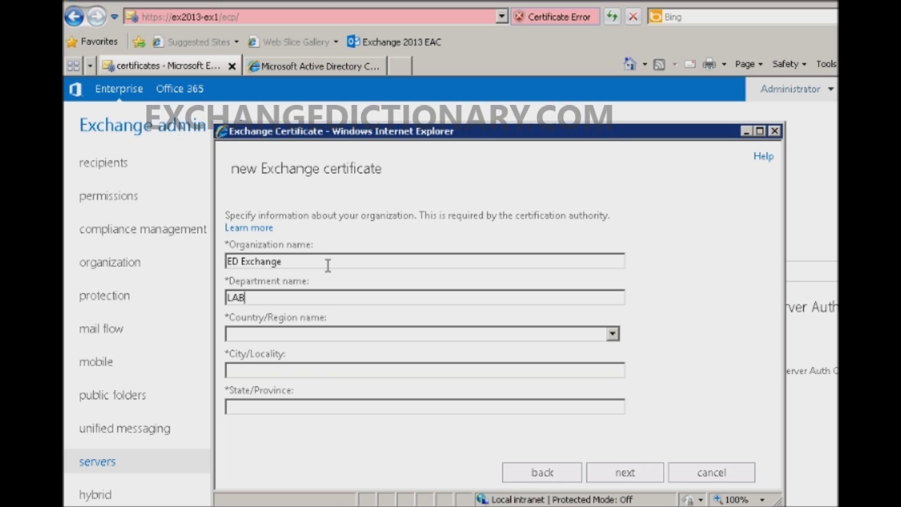
pyautogui.press('Tab')
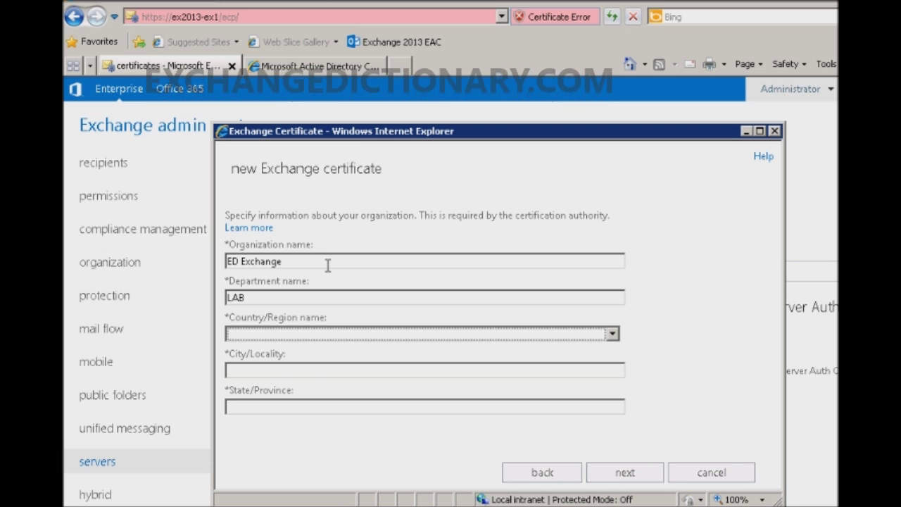
pyautogui.write('un')
pyautogui.press('Tab')
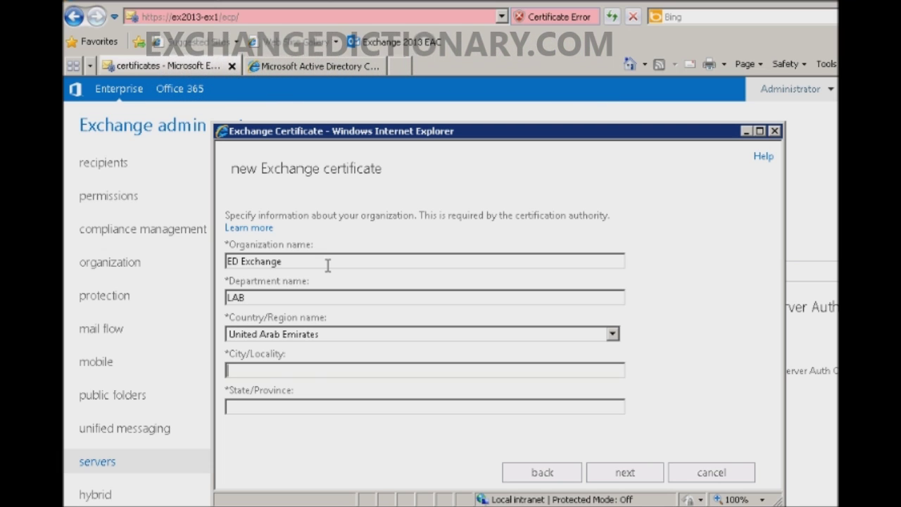
pyautogui.write('Dubai')
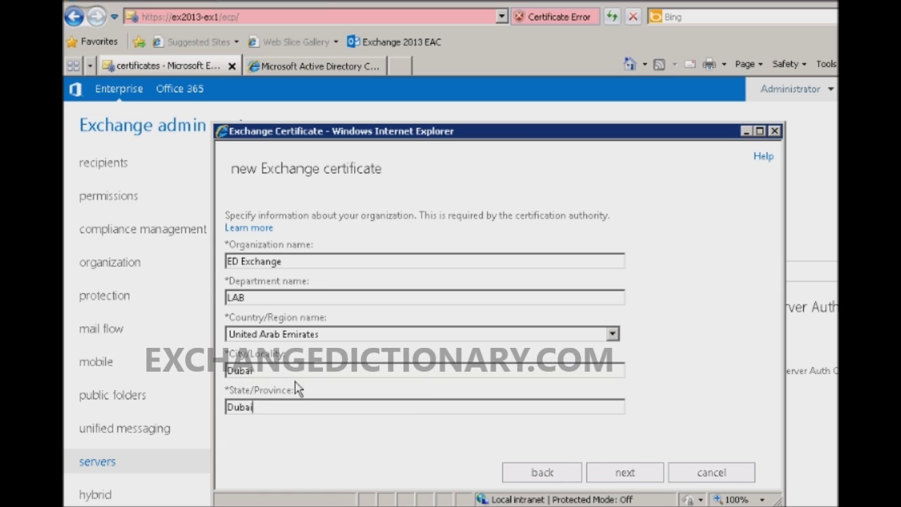
# Copy the \\ex2013-ex1\c$\Cert folder path from Explorer's address bar
pyautogui.click(638, 476)
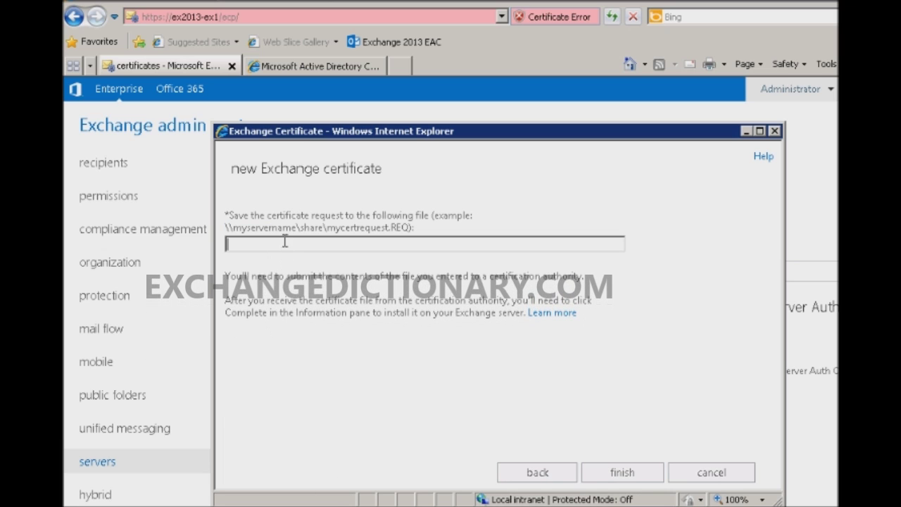
pyautogui.hotkey('alt', 'Tab')
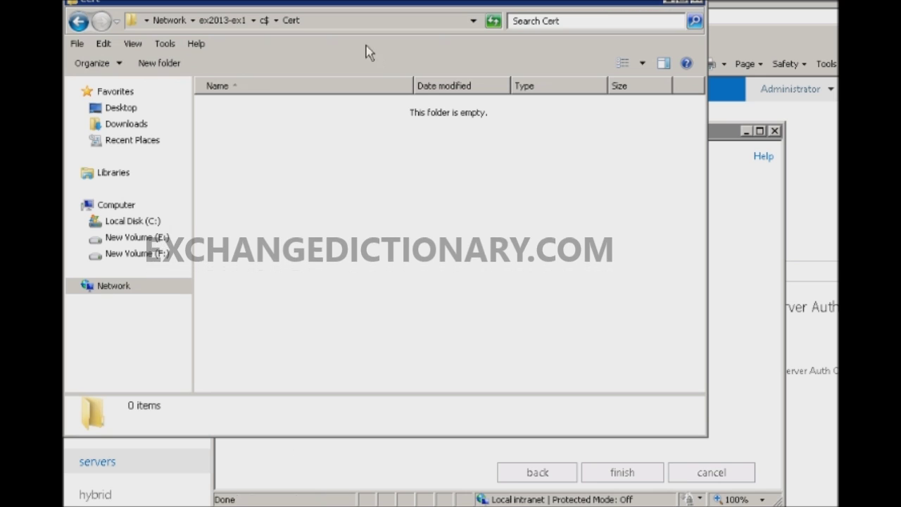
pyautogui.click(349, 26)
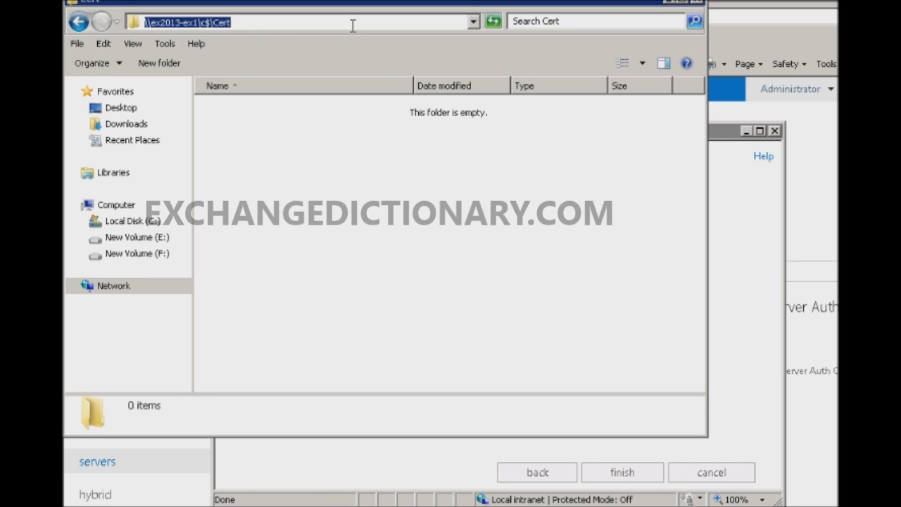
pyautogui.click(312, 21)
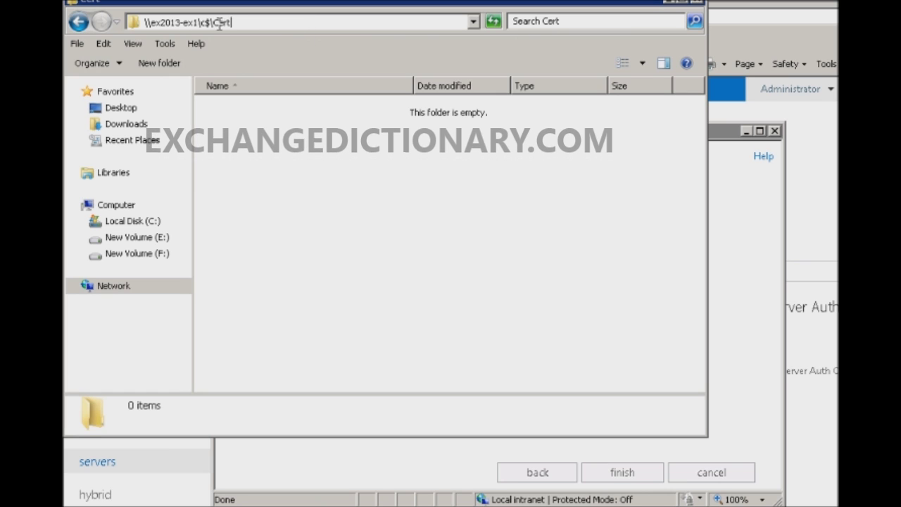
pyautogui.moveTo(220, 24); pyautogui.dragTo(102, 24)
pyautogui.press('End')
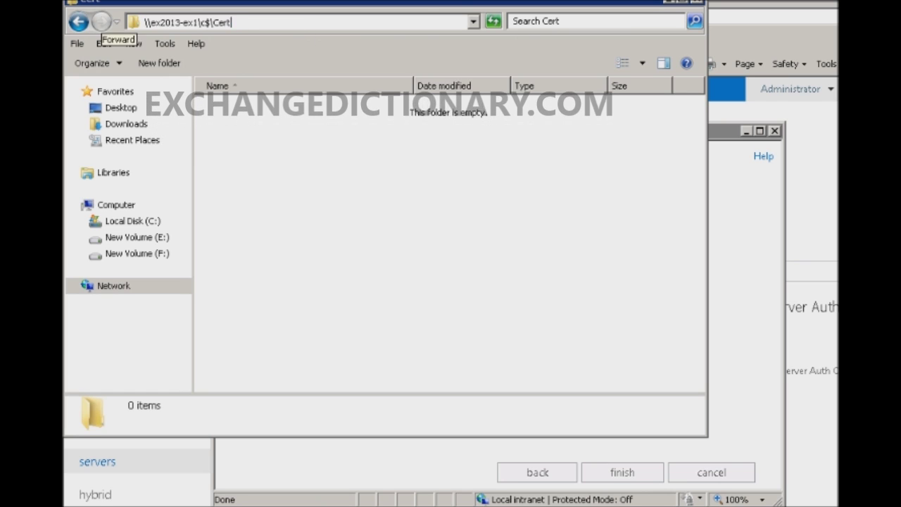
pyautogui.press('Down')
pyautogui.press('Down')
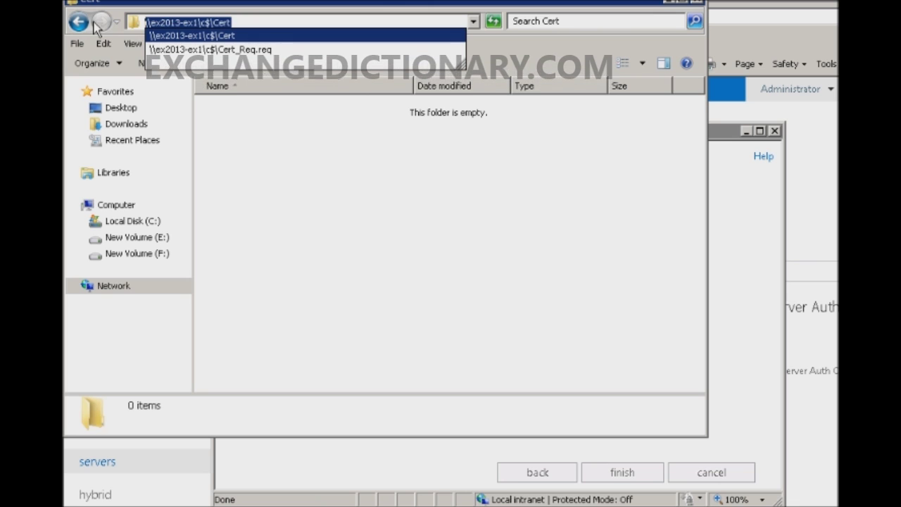
pyautogui.press('End')
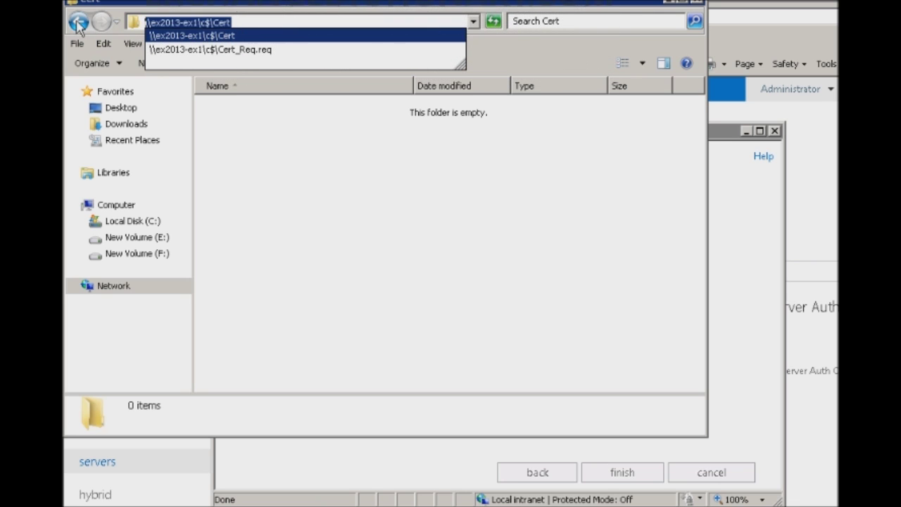
pyautogui.click(671, 3)
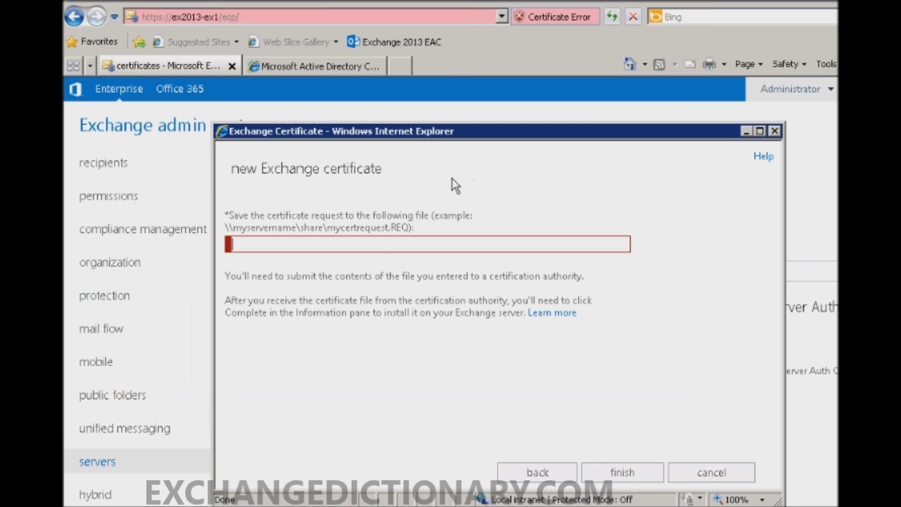
# Save the request as \\ex2013-ex1\c$\Cert\Certreq.req and finish the wizard
pyautogui.write('\\\\ex2013-ex1\\c$\\Cert\\')
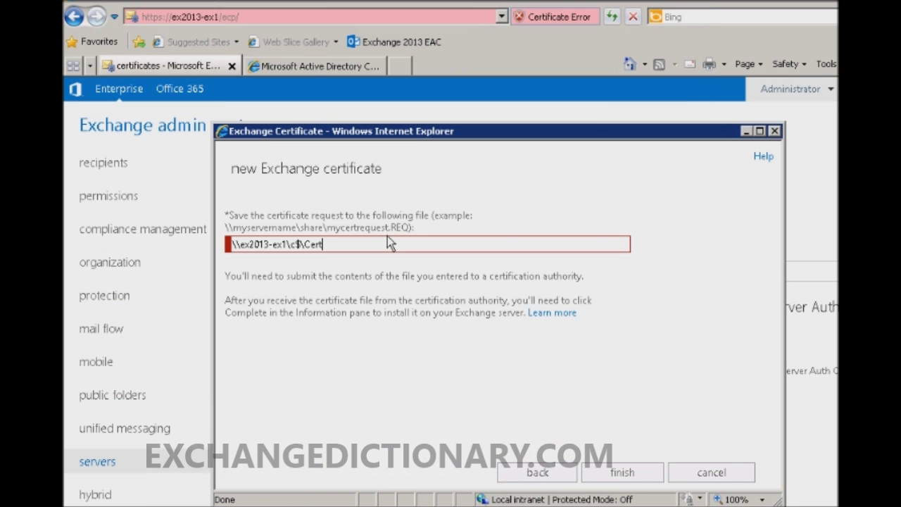
pyautogui.write('Certreq')
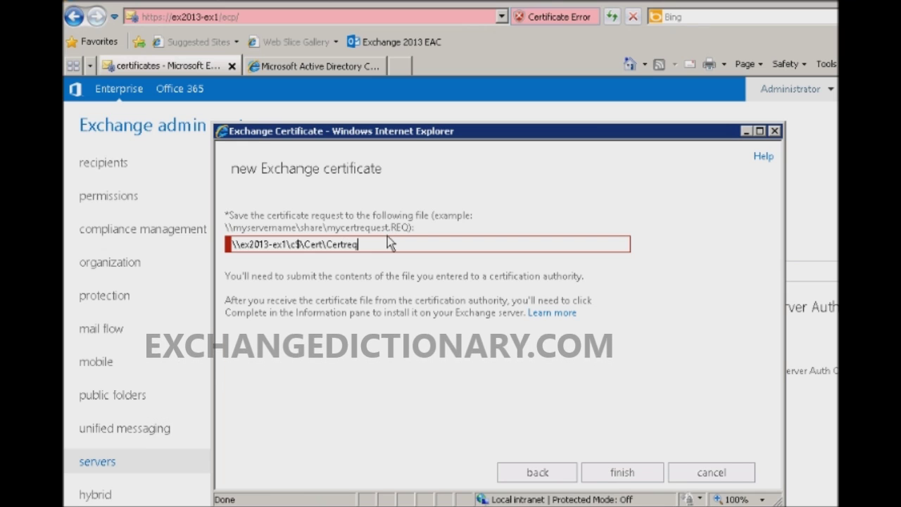
pyautogui.write('.req')
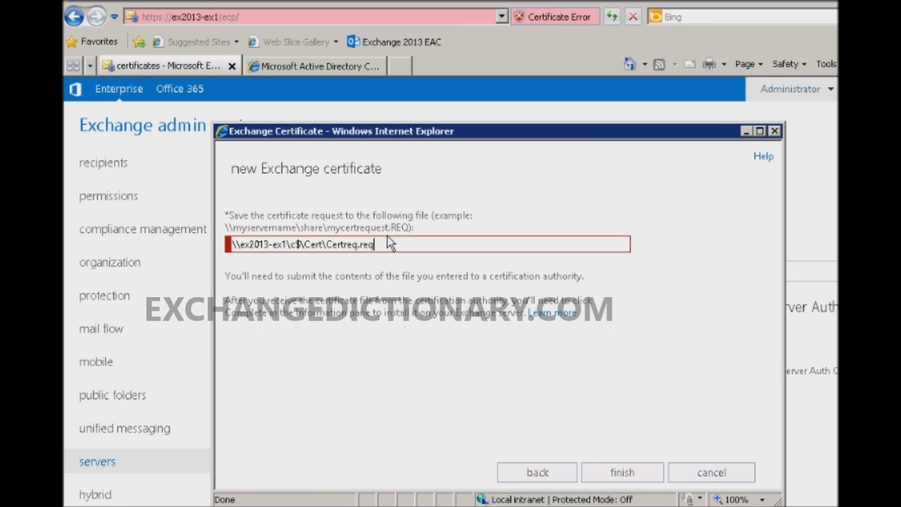
pyautogui.click(622, 475)
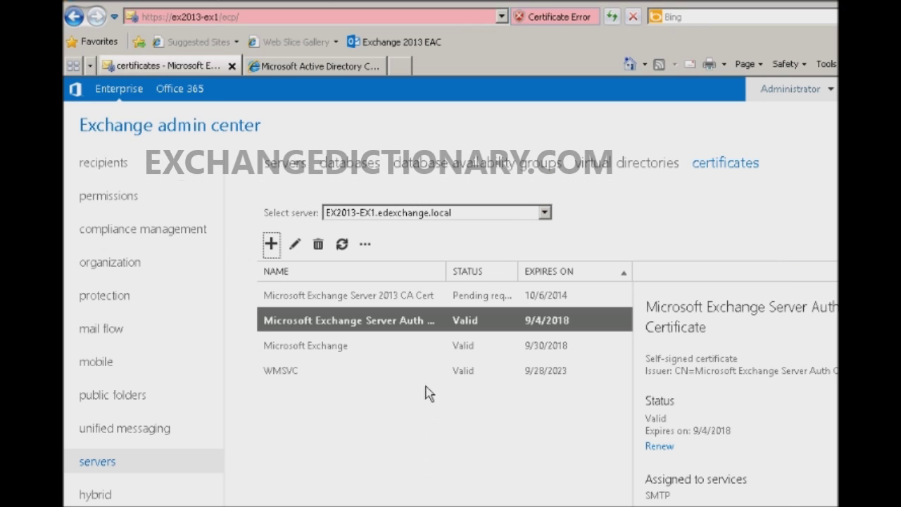
pyautogui.click(475, 297)
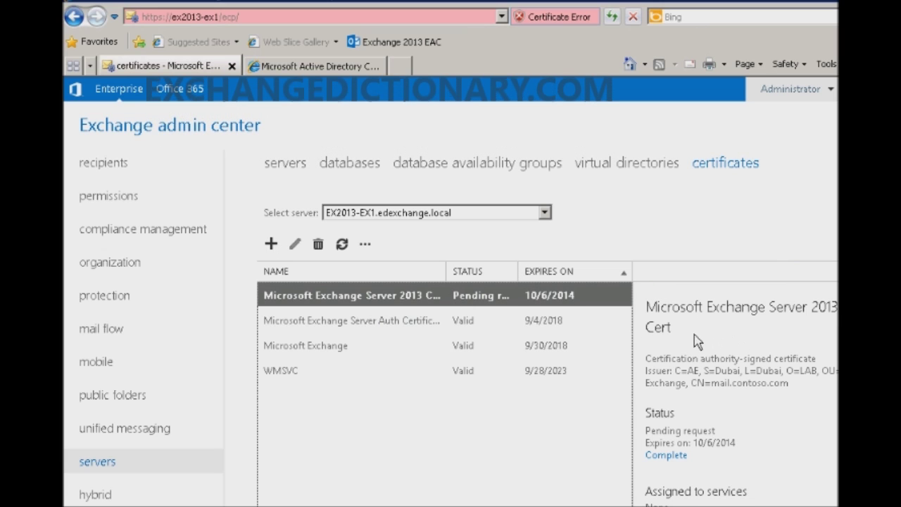
pyautogui.moveTo(656, 317); pyautogui.dragTo(645, 430)
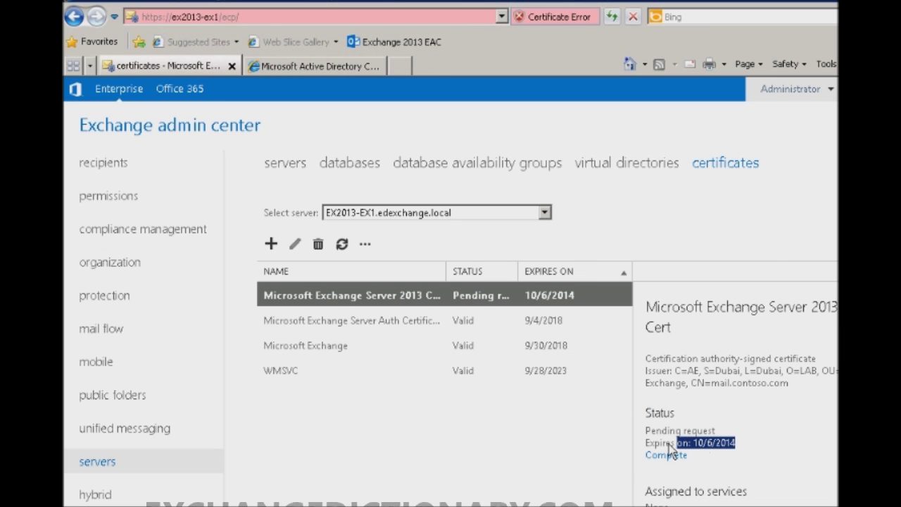
pyautogui.click(656, 422)
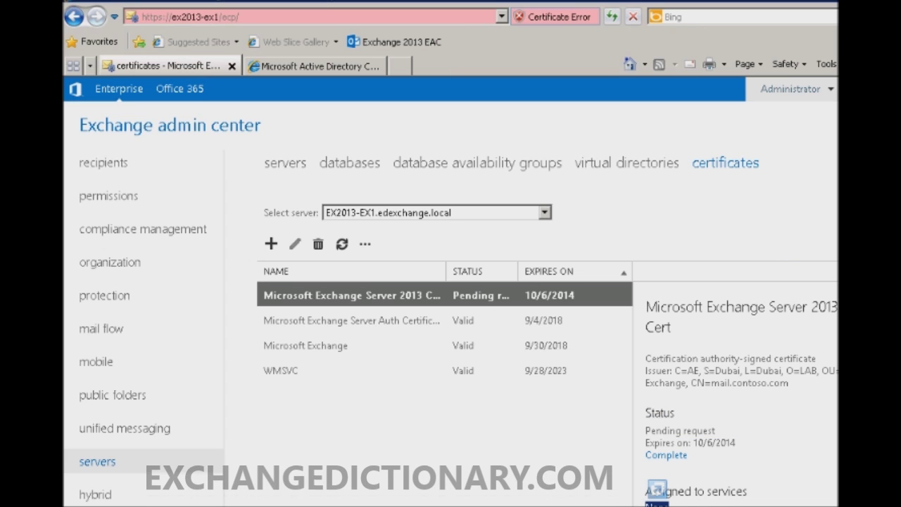
pyautogui.click(654, 489)
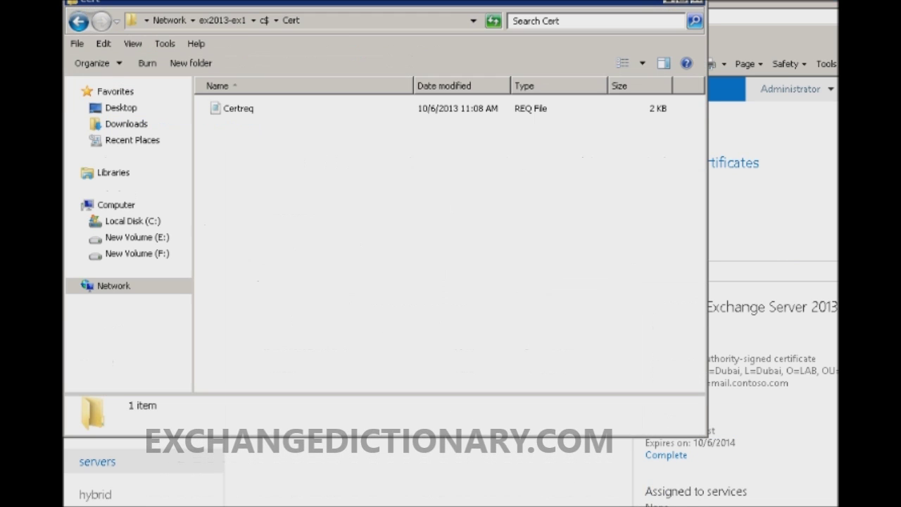
pyautogui.click(258, 113)
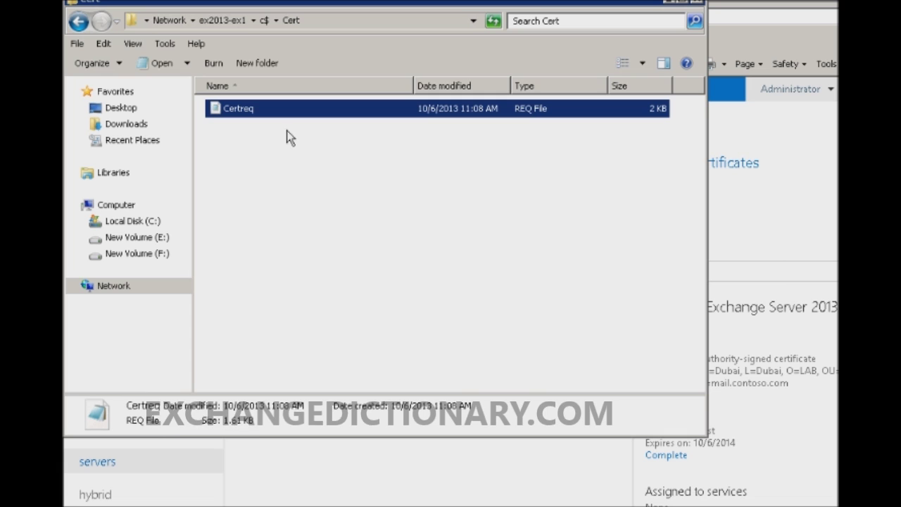
pyautogui.click(675, 4)
# Go to Request a certificate, advanced request, then the base-64-encoded CMC or PKCS #10 option
pyautogui.click(332, 64)
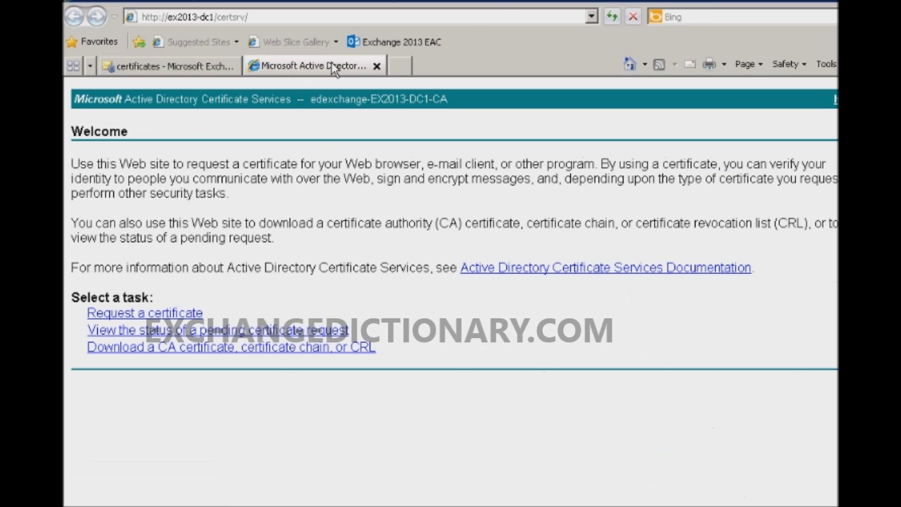
pyautogui.click(175, 314)
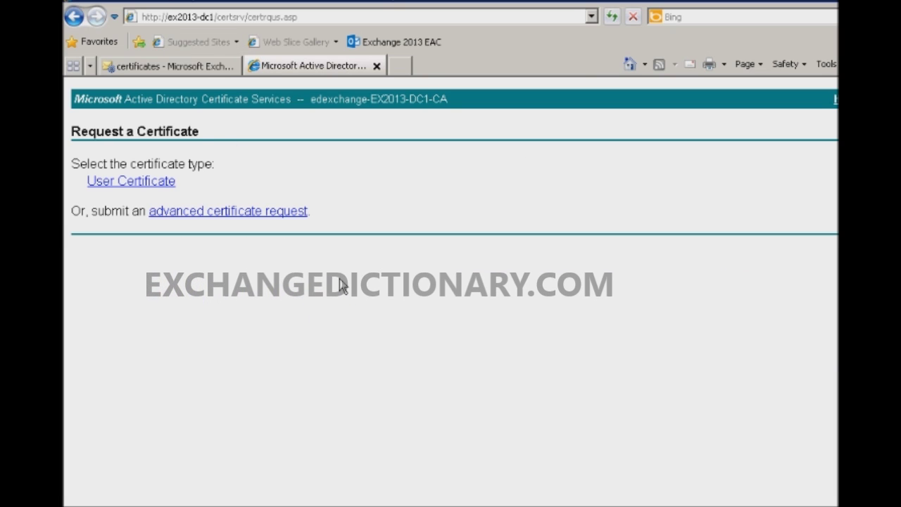
pyautogui.click(211, 213)
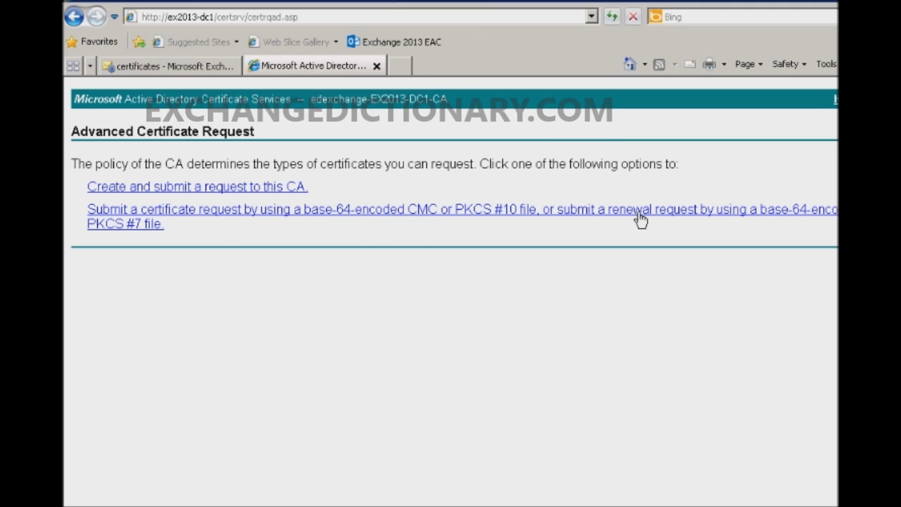
pyautogui.click(305, 218)
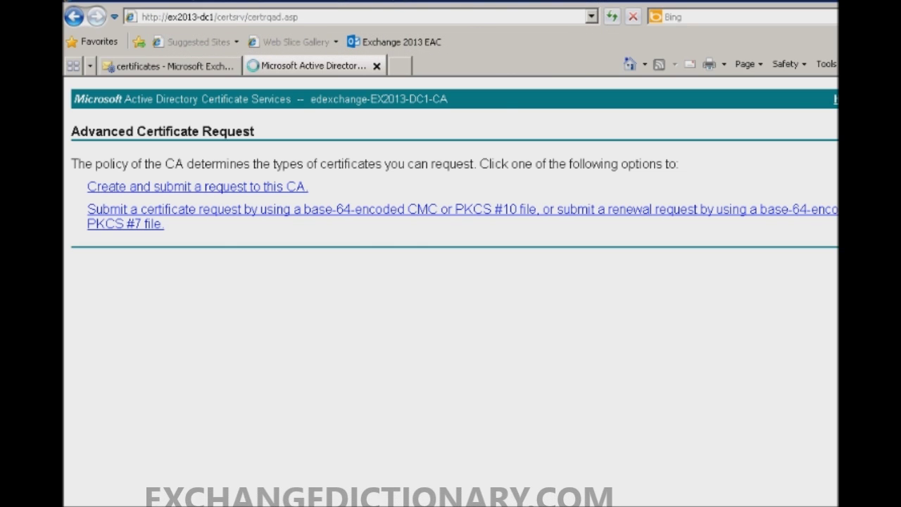
# Minimize the domain notes and bring the Cert folder with Certreq back up
pyautogui.hotkey('alt', 'Tab')
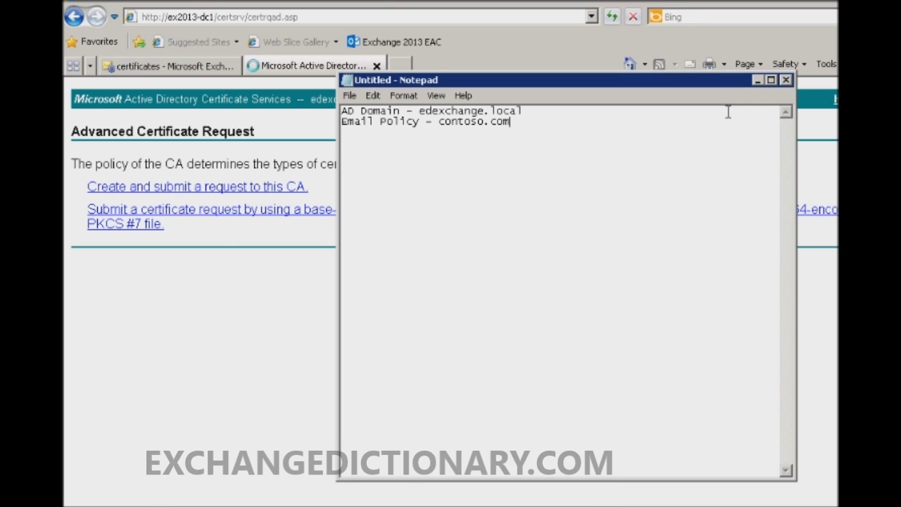
pyautogui.click(758, 80)
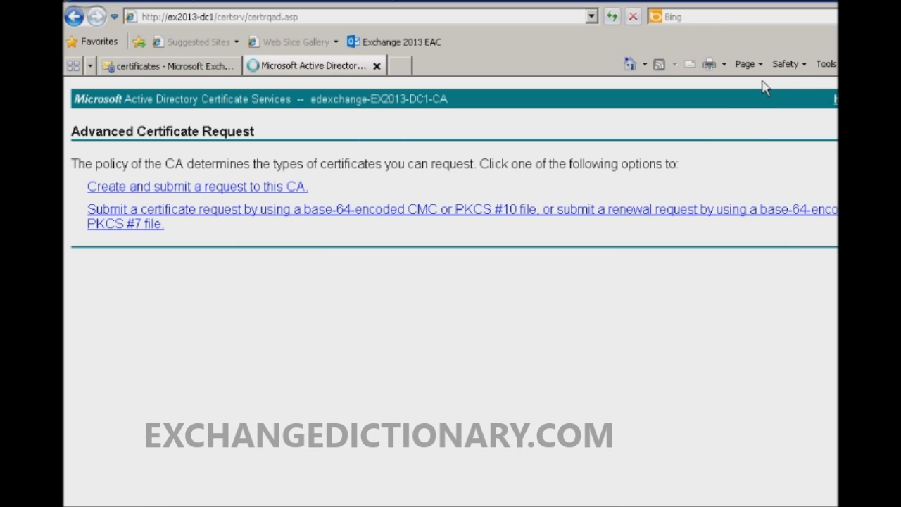
pyautogui.click(287, 504)
pyautogui.click(275, 176)
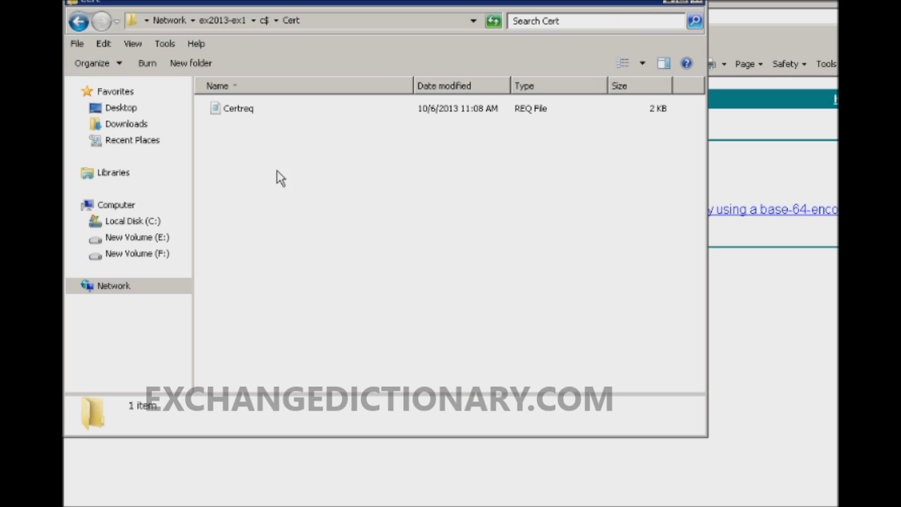
# Open Certreq in Notepad and select its entire base-64 request text
pyautogui.rightClick(247, 110)
pyautogui.click(282, 134)
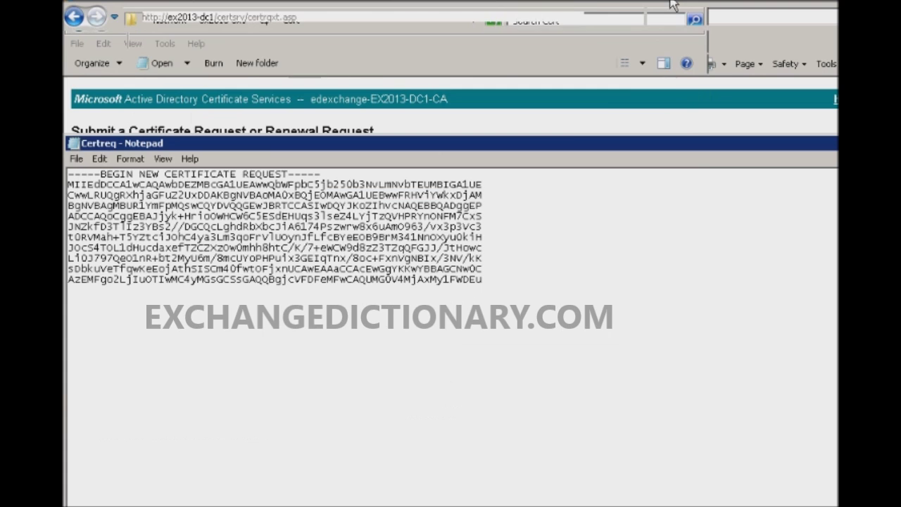
pyautogui.moveTo(537, 145); pyautogui.dragTo(603, 118)
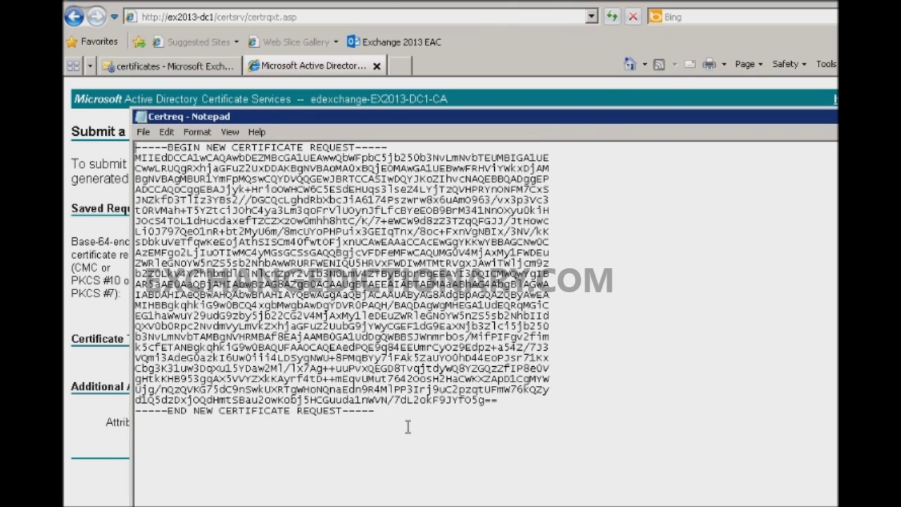
pyautogui.moveTo(389, 411); pyautogui.dragTo(150, 143)
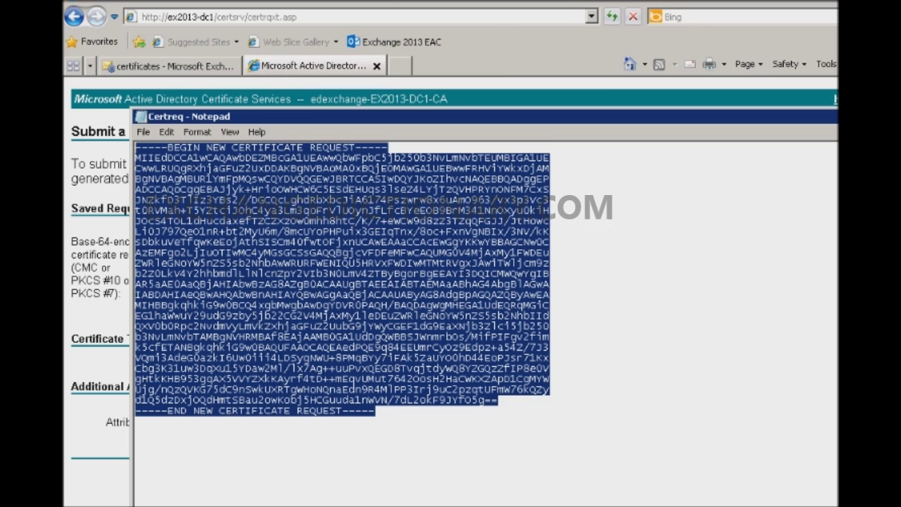
# Resize and reposition Notepad so the certificate request form is visible beside it
pyautogui.moveTo(422, 116); pyautogui.dragTo(332, 121)
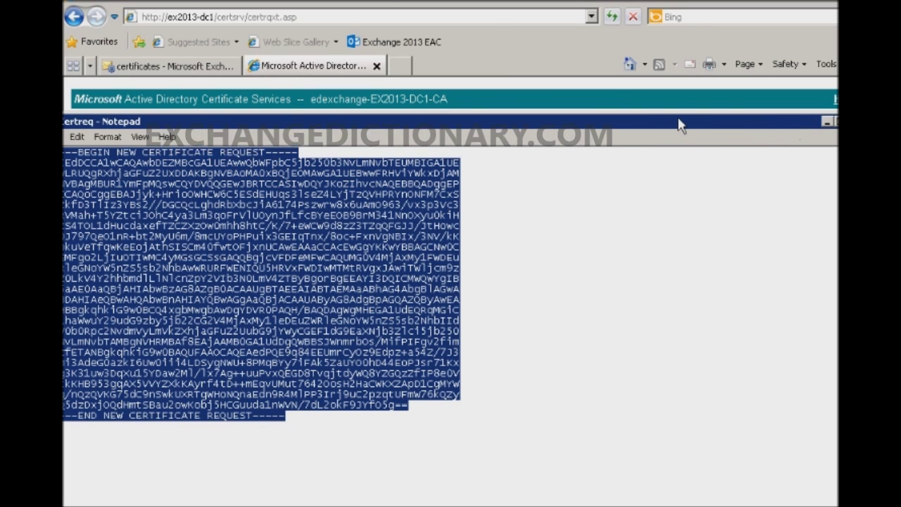
pyautogui.moveTo(679, 125); pyautogui.dragTo(774, 126)
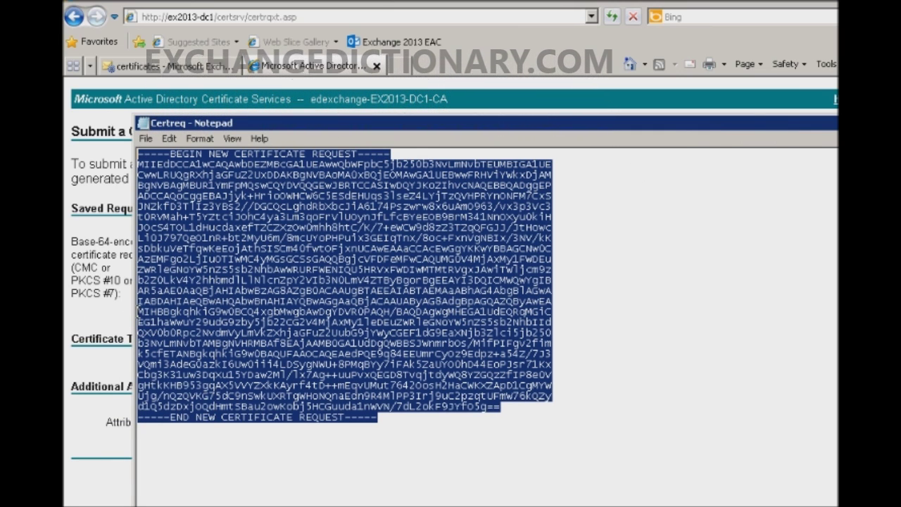
pyautogui.moveTo(134, 316); pyautogui.dragTo(326, 317)
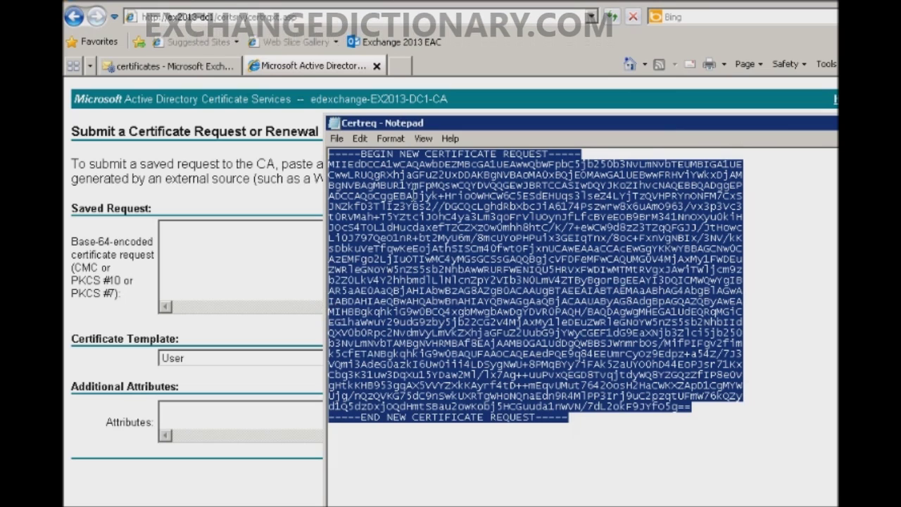
pyautogui.moveTo(571, 130); pyautogui.dragTo(435, 133)
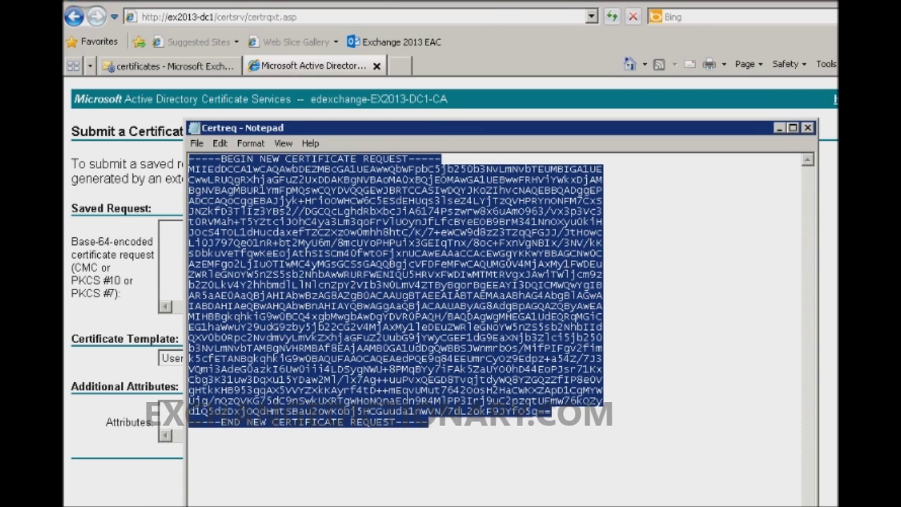
pyautogui.click(472, 110)
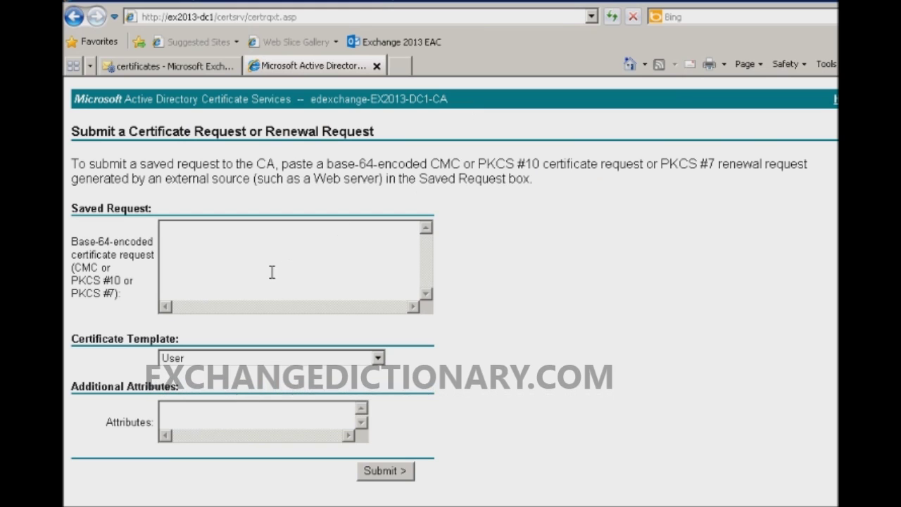
# Paste the request into Saved Request, choose the Web Server template, and submit it
pyautogui.hotkey('ctrl', 'v')
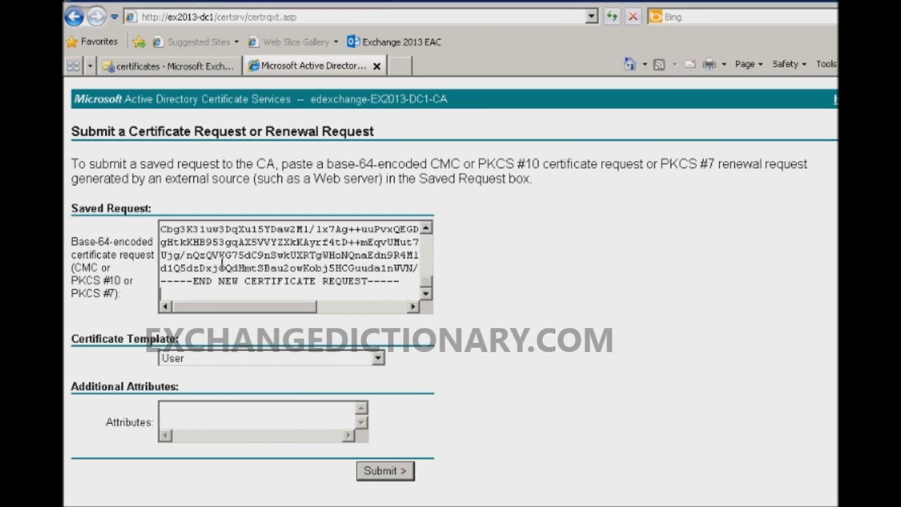
pyautogui.press('BackSpace')
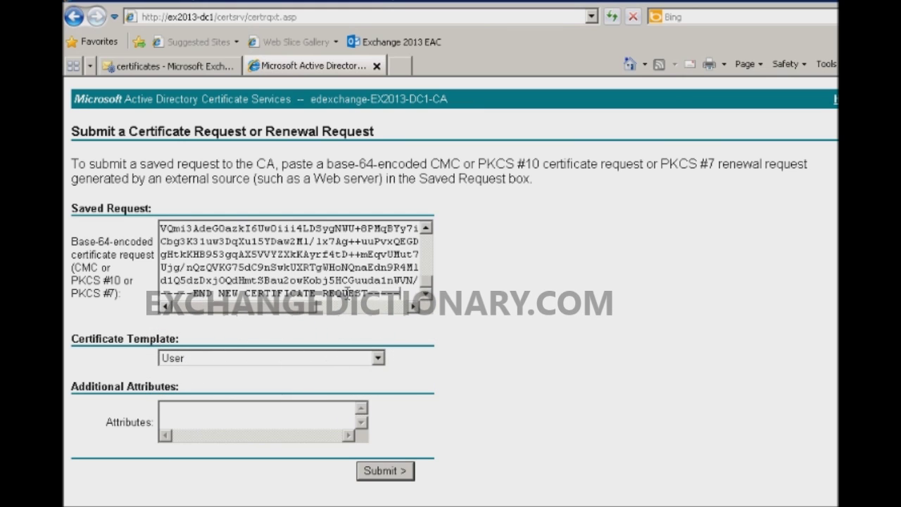
pyautogui.moveTo(431, 288)
pyautogui.mouseDown()
pyautogui.moveTo(431, 235)
pyautogui.moveTo(435, 298)
pyautogui.mouseUp()
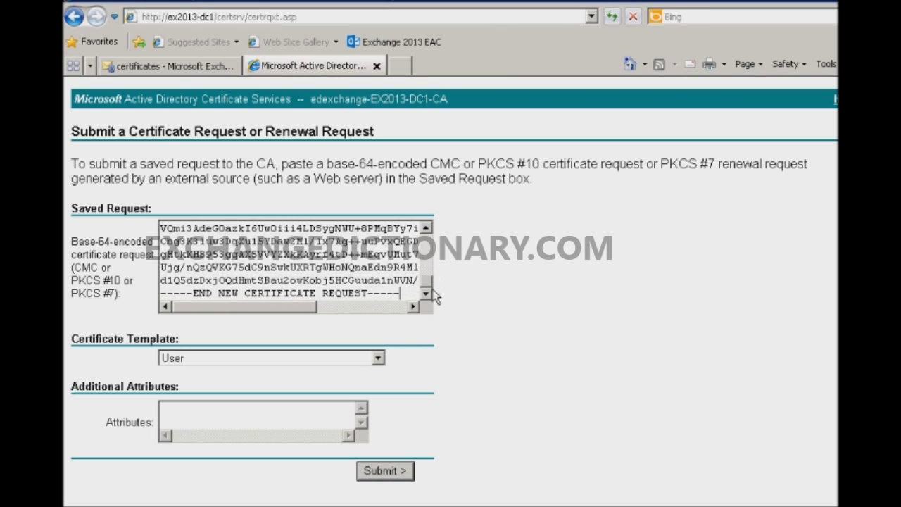
pyautogui.click(378, 359)
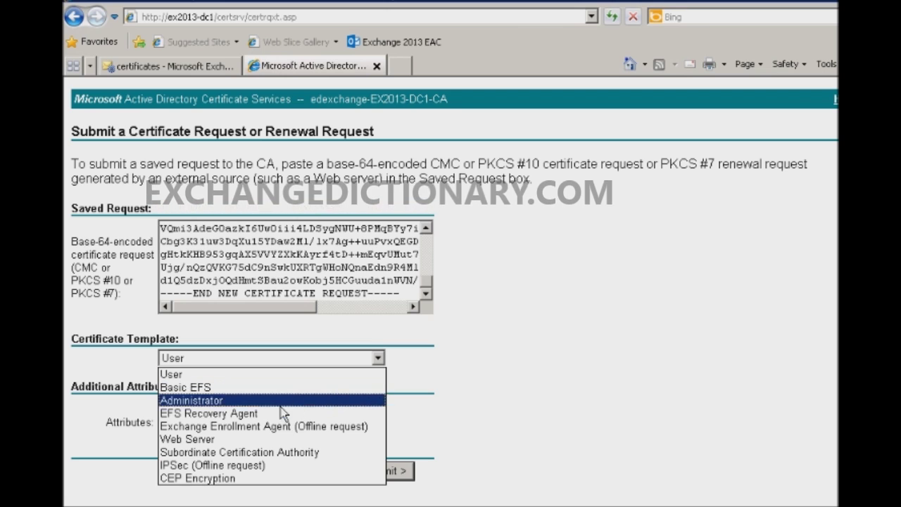
pyautogui.click(231, 437)
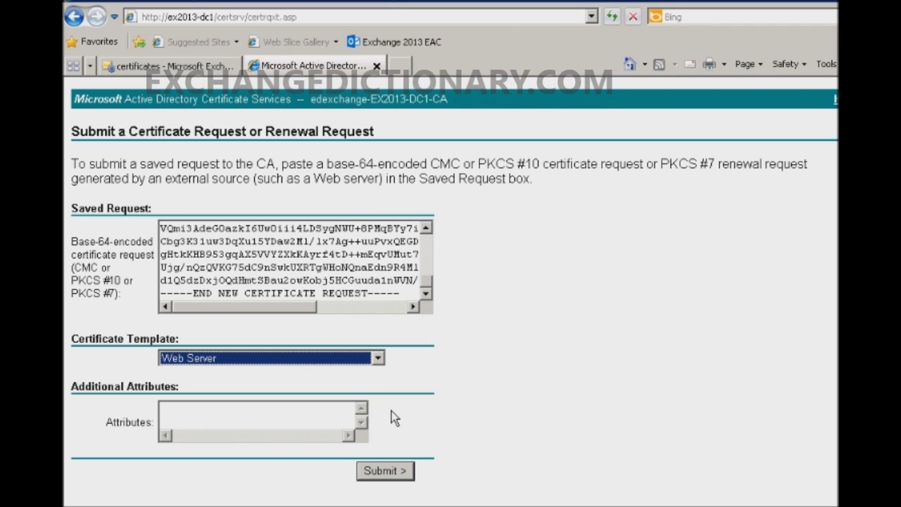
pyautogui.click(385, 470)
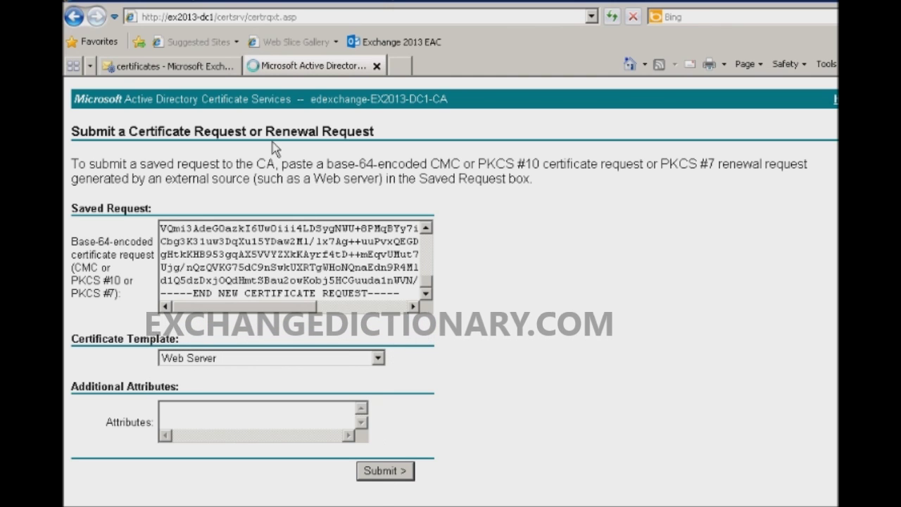
pyautogui.click(156, 68)
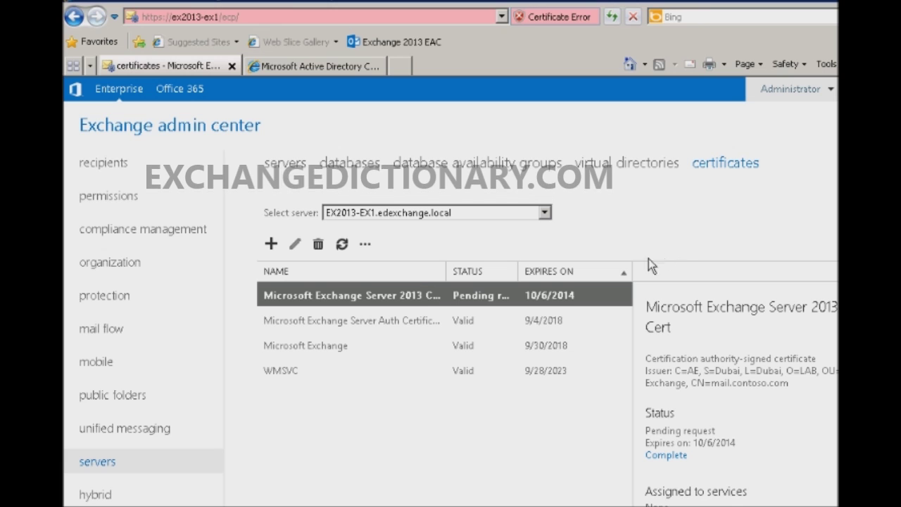
# Download the issued certificate and save it as certnew in \\ex2013-ex1\c$\Cert
pyautogui.click(318, 65)
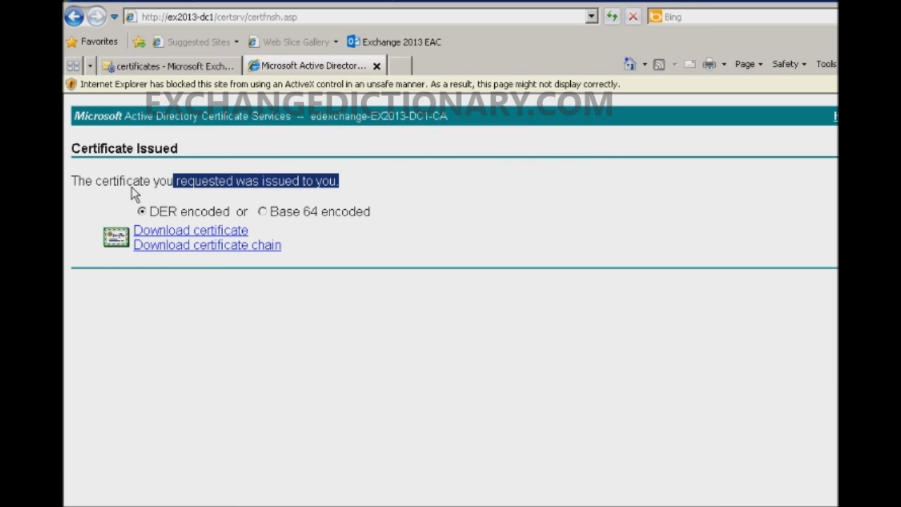
pyautogui.moveTo(134, 194); pyautogui.dragTo(85, 191)
pyautogui.click(420, 234)
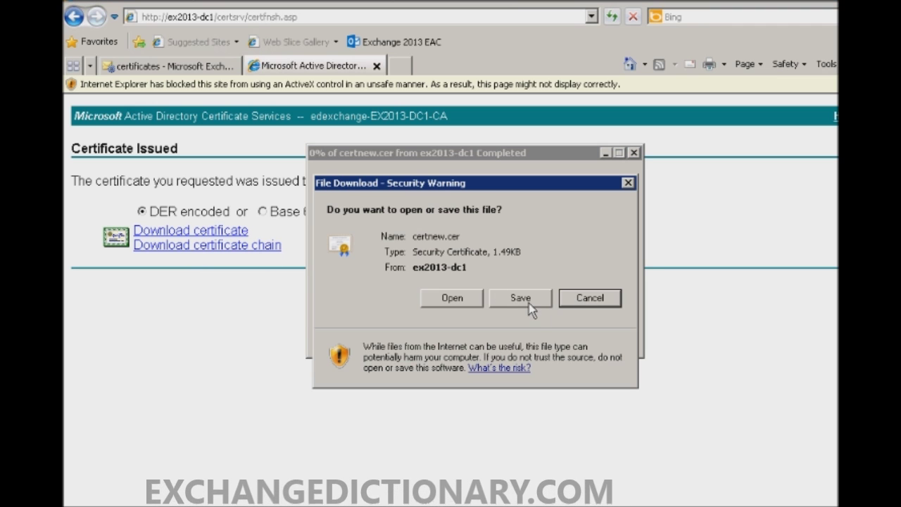
pyautogui.click(529, 304)
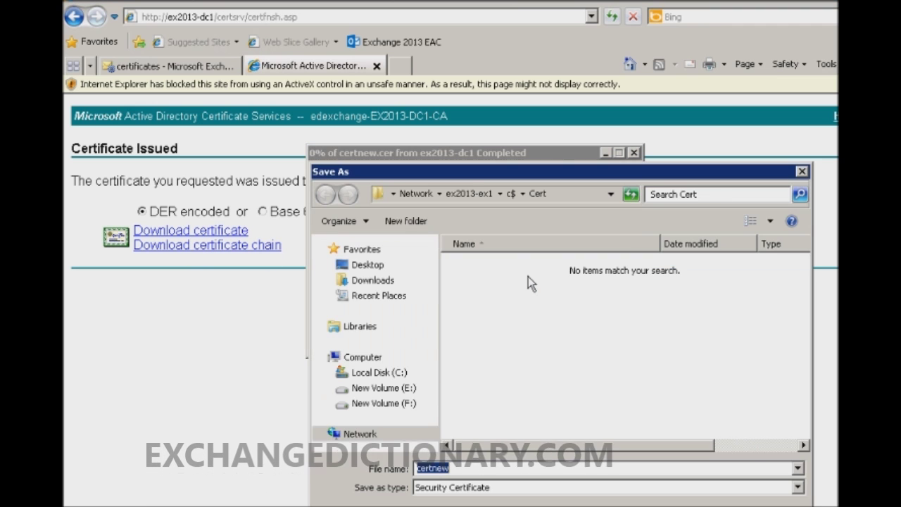
pyautogui.click(524, 195)
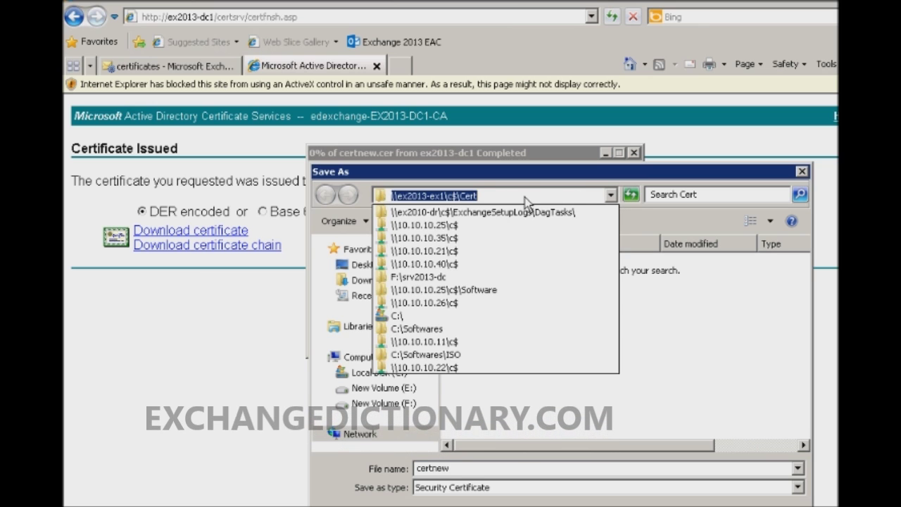
pyautogui.click(450, 203)
pyautogui.click(476, 301)
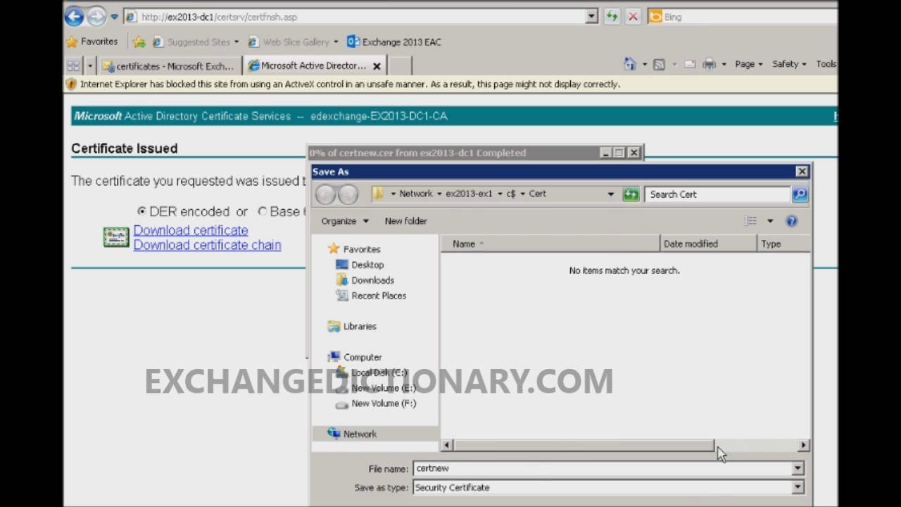
pyautogui.moveTo(628, 174); pyautogui.dragTo(580, 102)
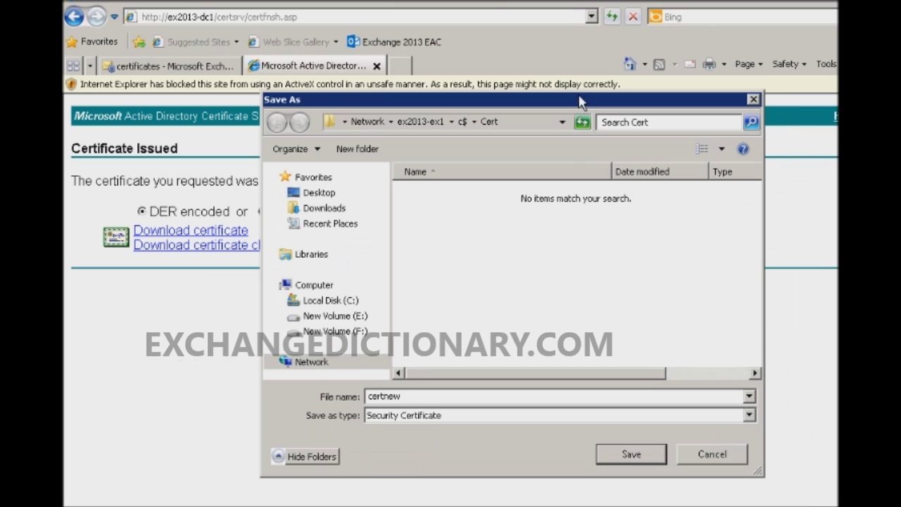
pyautogui.click(632, 454)
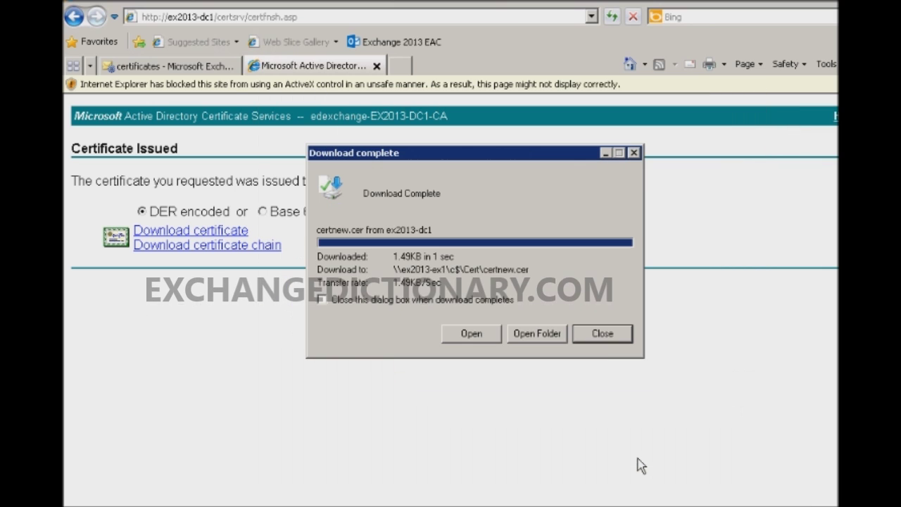
pyautogui.click(596, 336)
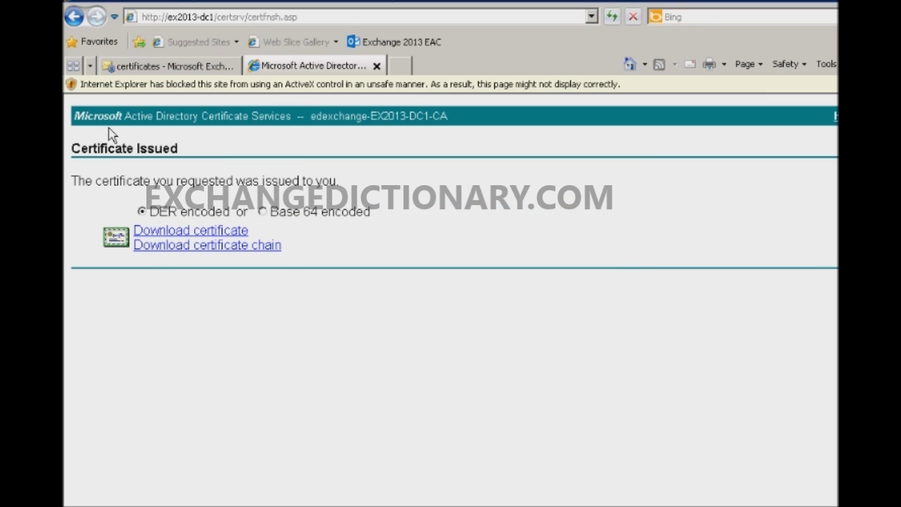
# Select the pending Microsoft Exchange Server 2013 CA Cert and start completing its request
pyautogui.click(207, 67)
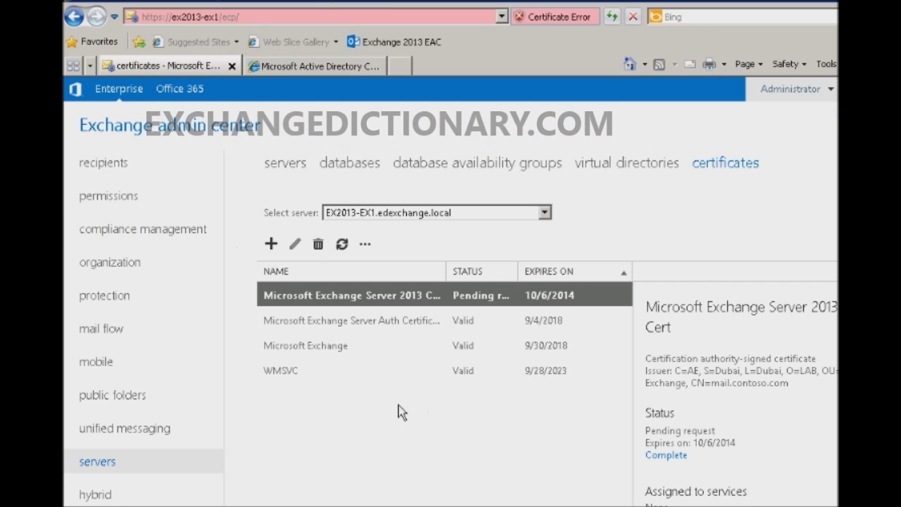
pyautogui.click(324, 318)
pyautogui.click(348, 303)
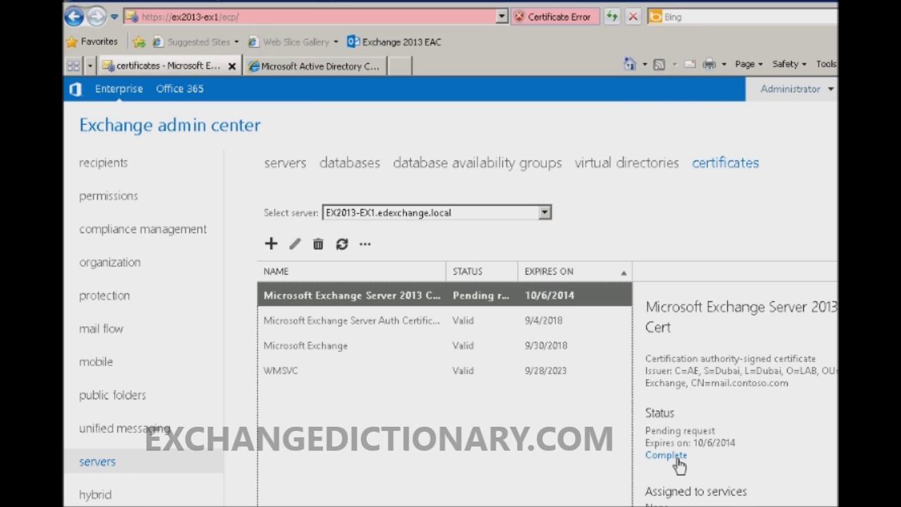
pyautogui.click(677, 457)
pyautogui.moveTo(601, 144); pyautogui.dragTo(296, 70)
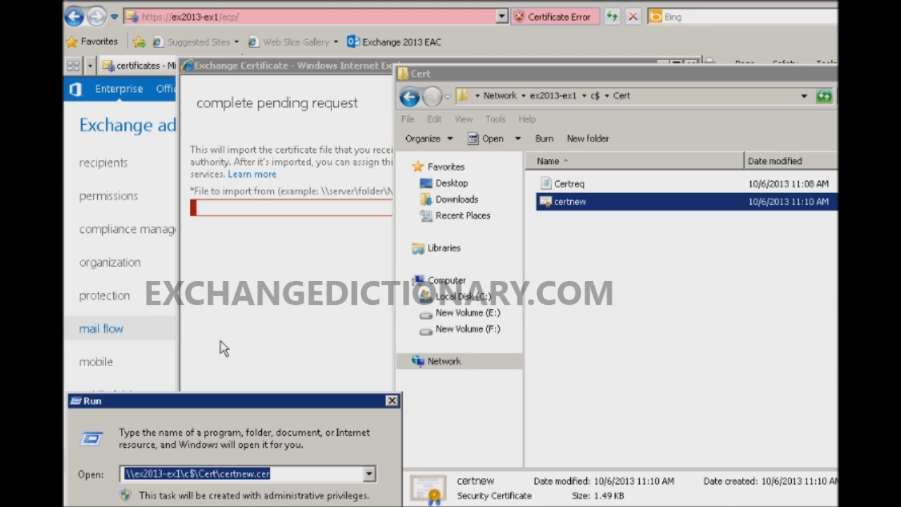
pyautogui.click(265, 207)
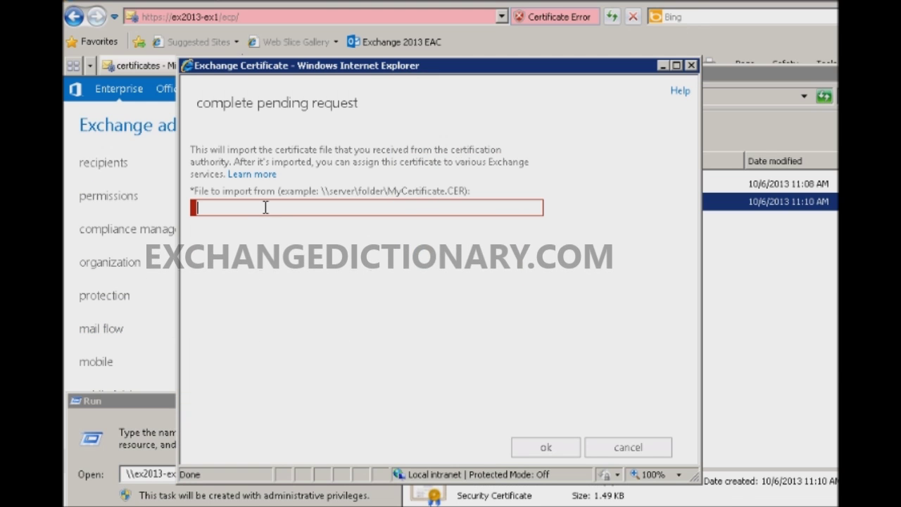
# Import \\ex2013-ex1\c$\Cert\certnew.cer, fixing the path start after an error and retrying
pyautogui.write('\\\\ex2013-ex1\\c$\\Cert\\certnew.cer')
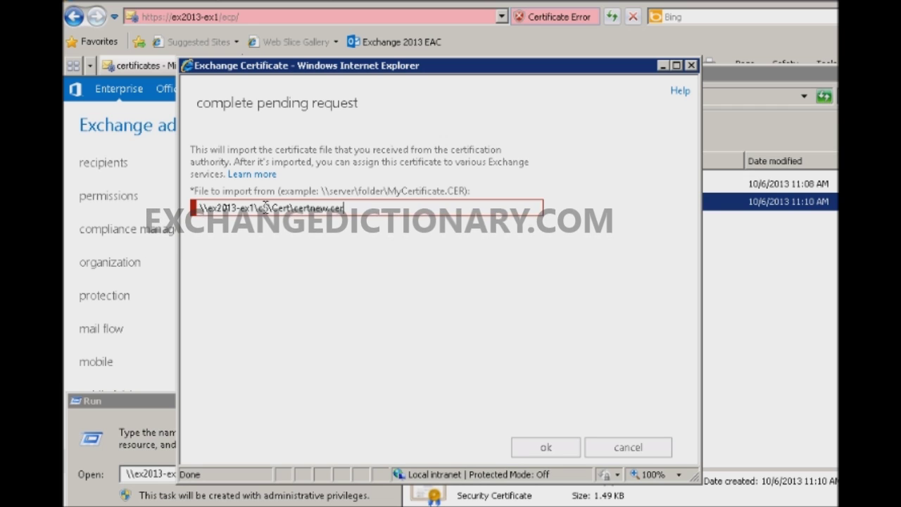
pyautogui.click(266, 498)
pyautogui.press('Escape')
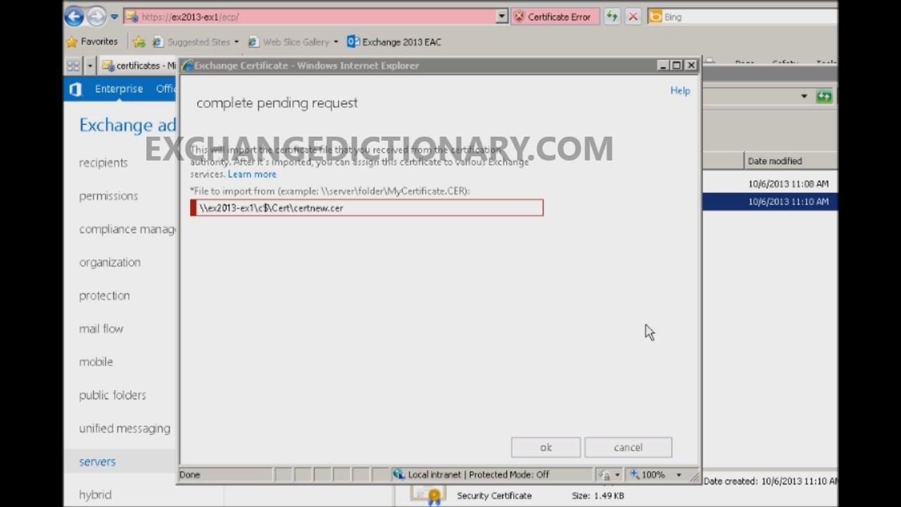
pyautogui.click(388, 205)
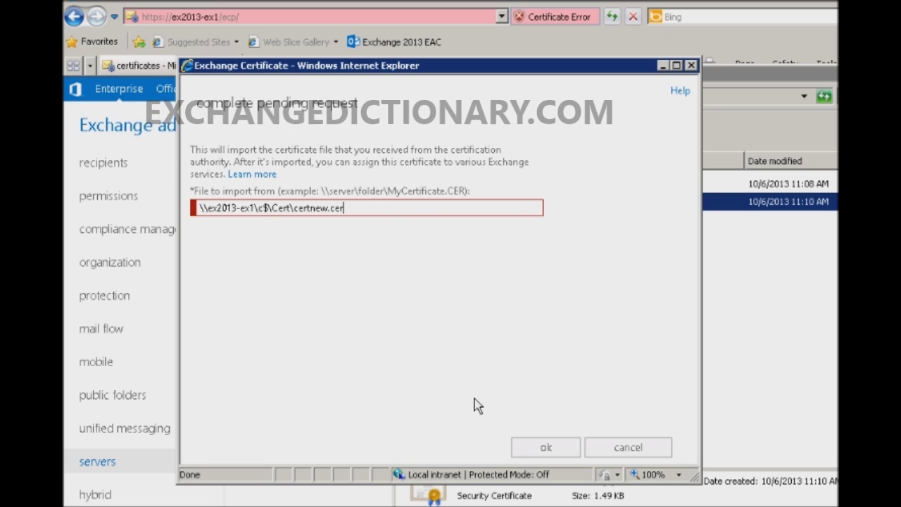
pyautogui.click(546, 448)
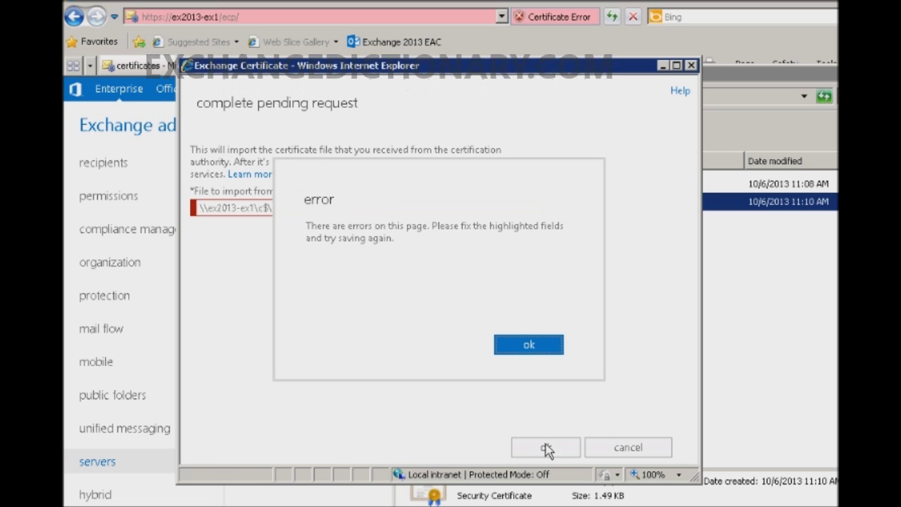
pyautogui.click(534, 344)
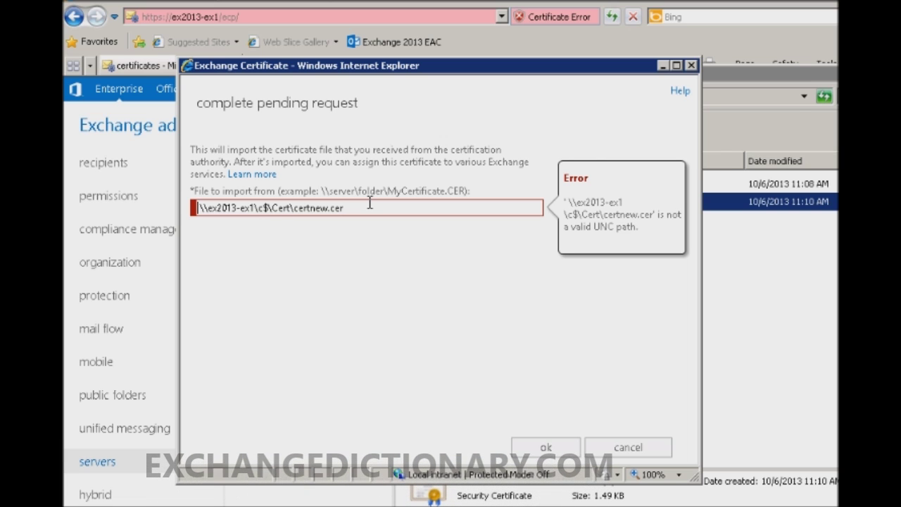
pyautogui.press('Home')
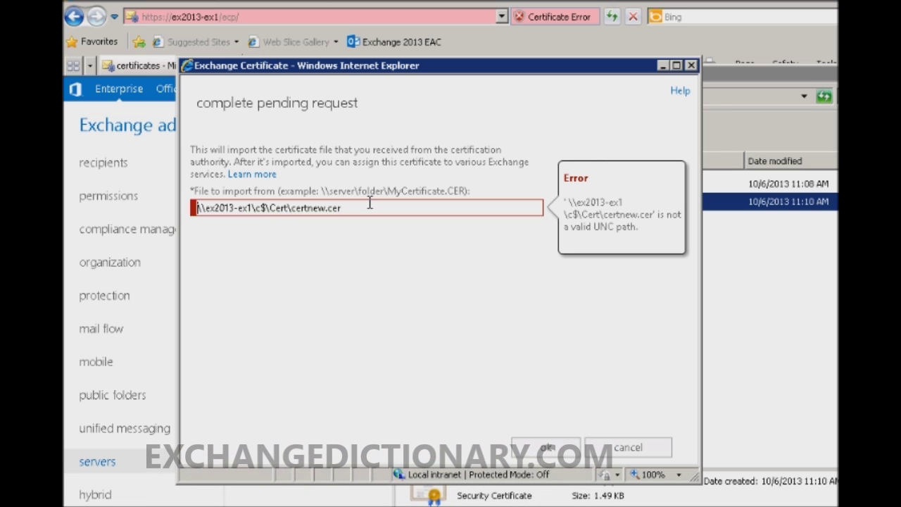
pyautogui.click(551, 452)
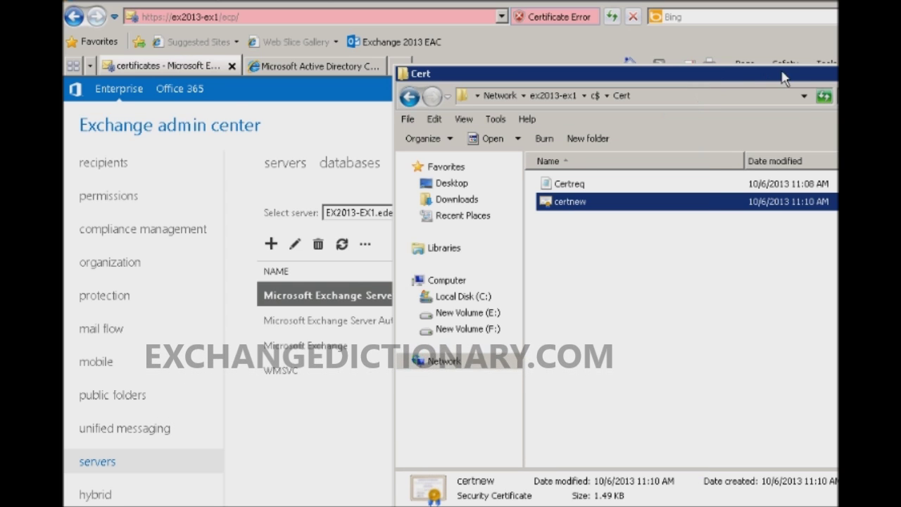
pyautogui.moveTo(769, 82); pyautogui.dragTo(585, 101)
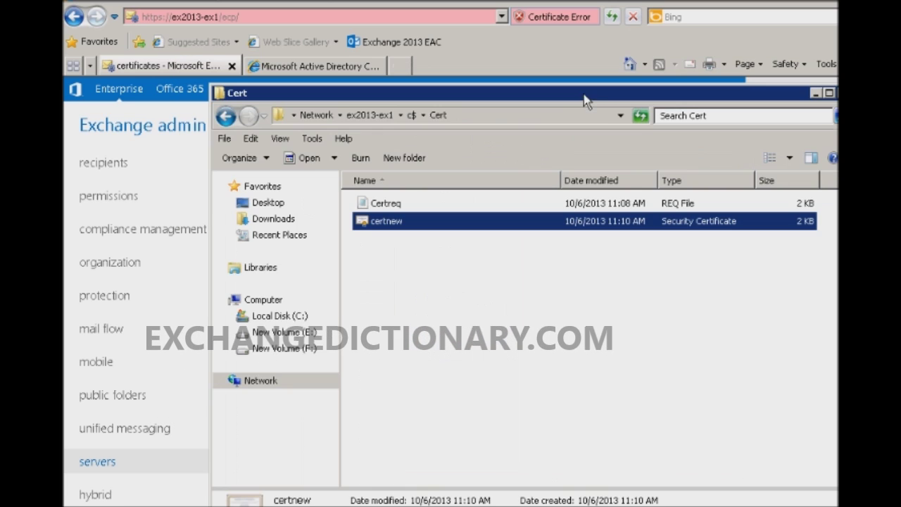
# Review the CA Cert's details: Valid until 10/6/2015, with no services assigned yet
pyautogui.click(750, 93)
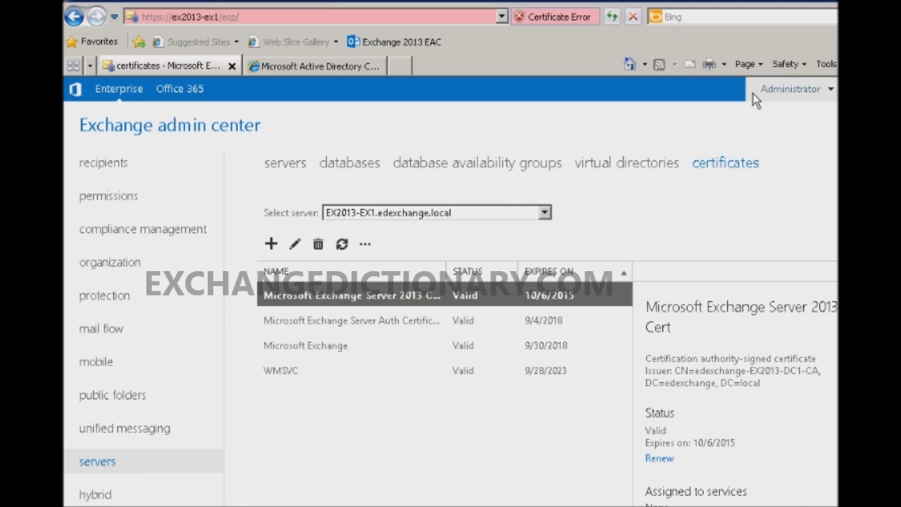
pyautogui.click(455, 319)
pyautogui.click(457, 296)
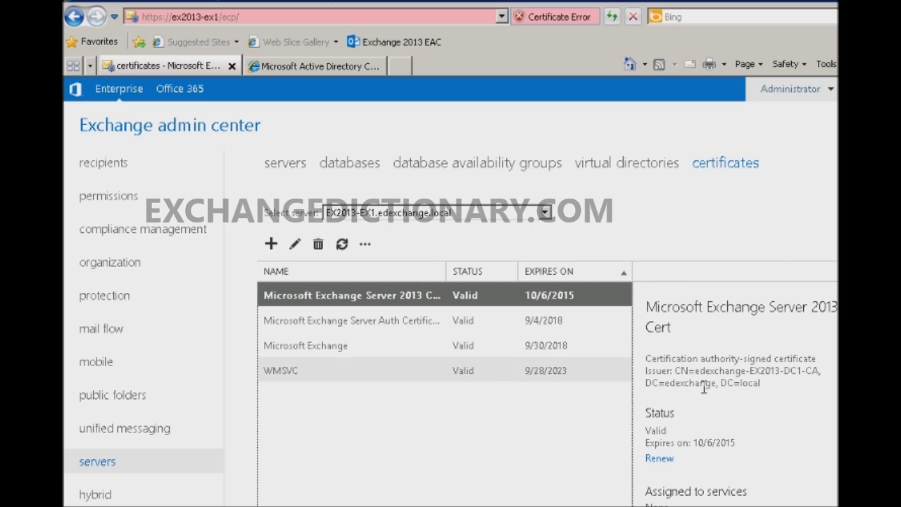
pyautogui.moveTo(736, 441); pyautogui.dragTo(654, 450)
pyautogui.click(757, 472)
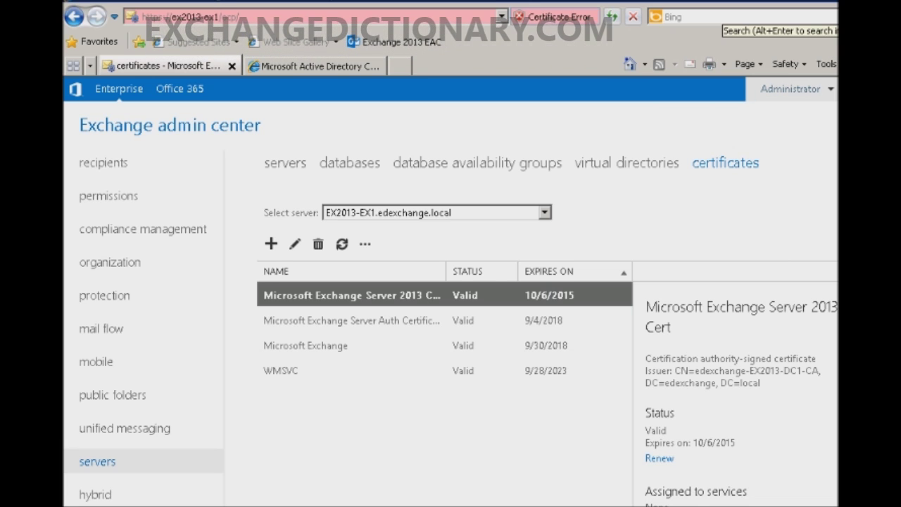
pyautogui.press('super+Down')
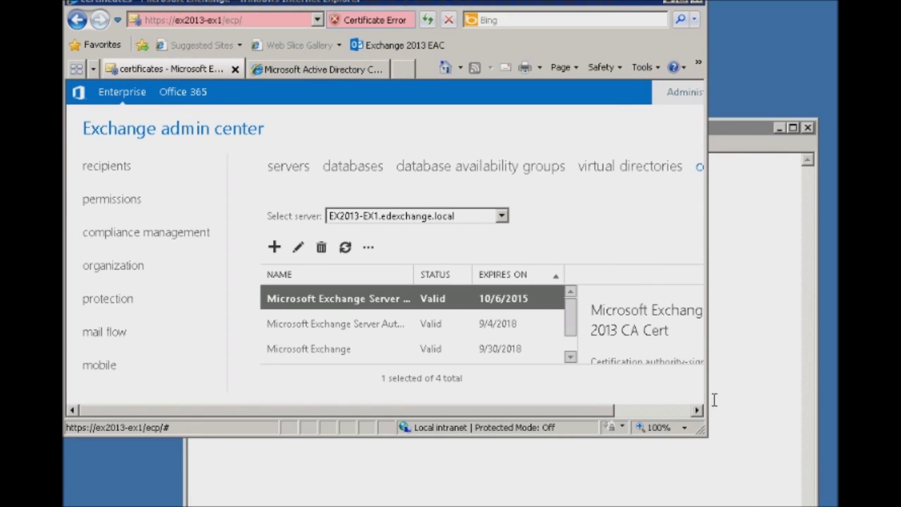
pyautogui.press('super+Up')
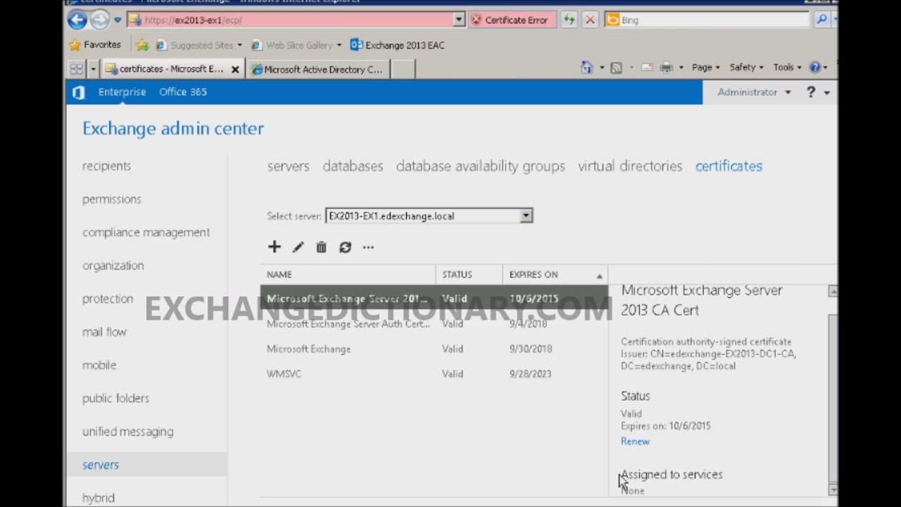
pyautogui.moveTo(623, 474); pyautogui.dragTo(724, 476)
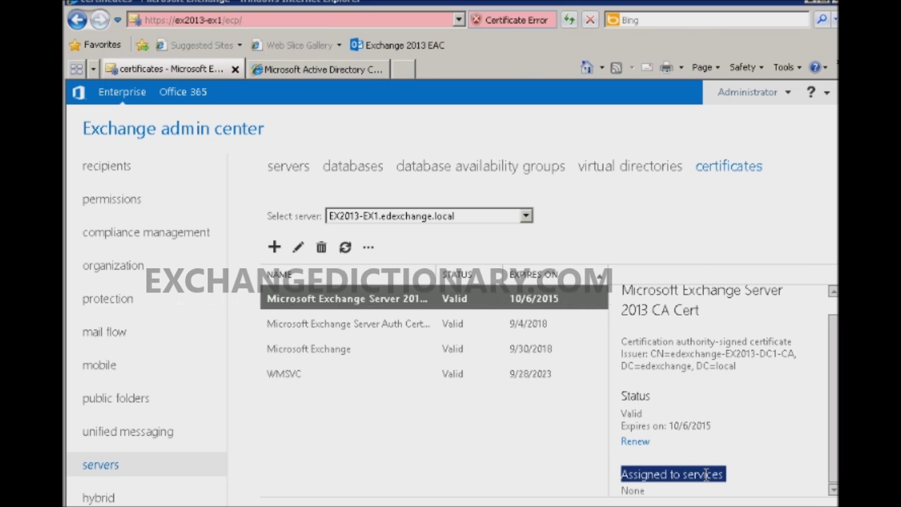
pyautogui.click(631, 489)
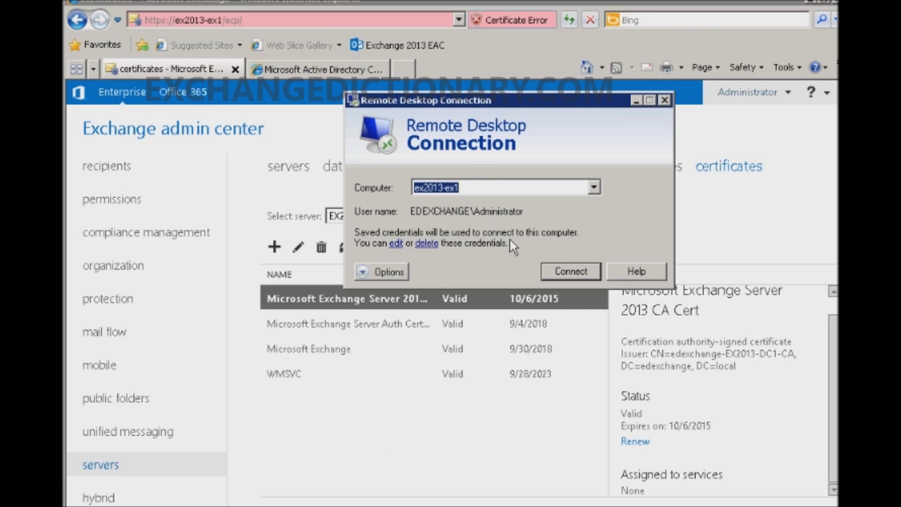
# Connect to ex2013-ex1, rerun Get-ExchangeCertificate to see mail.contoso.com unassigned, and run hostname
pyautogui.click(568, 271)
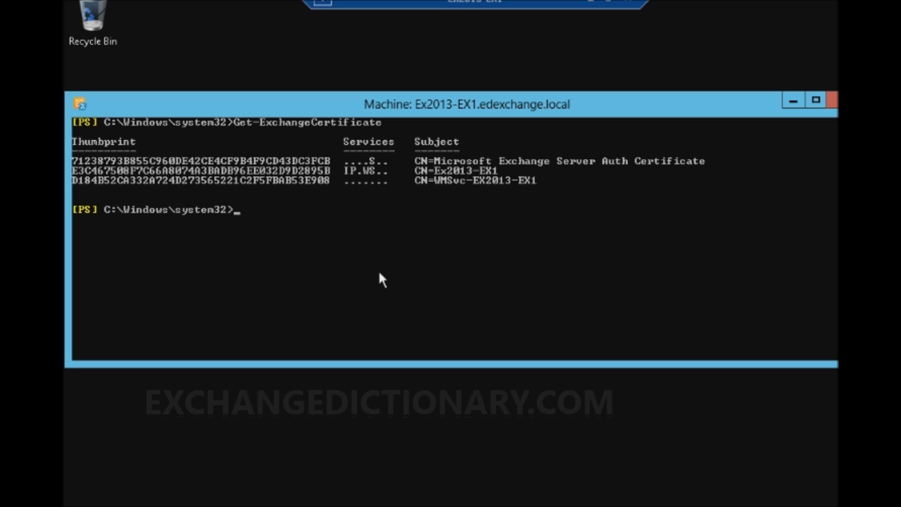
pyautogui.press('Up')
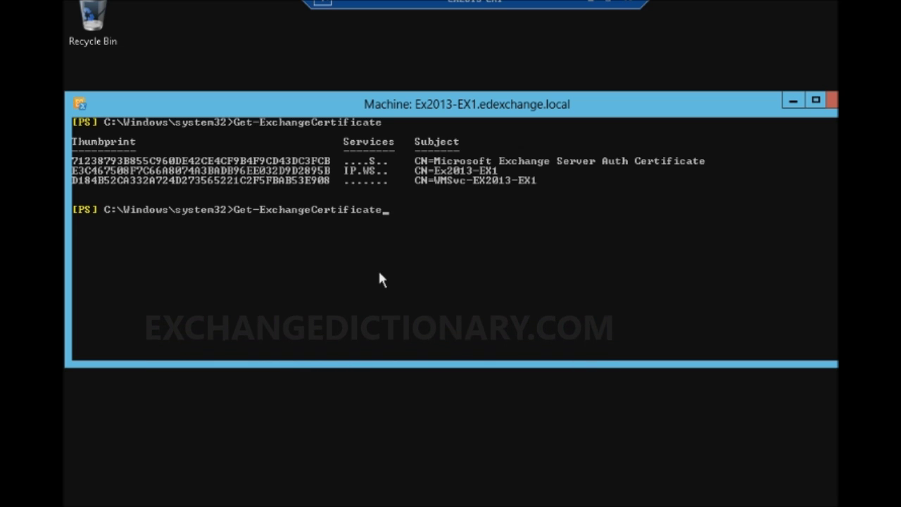
pyautogui.press('Return')
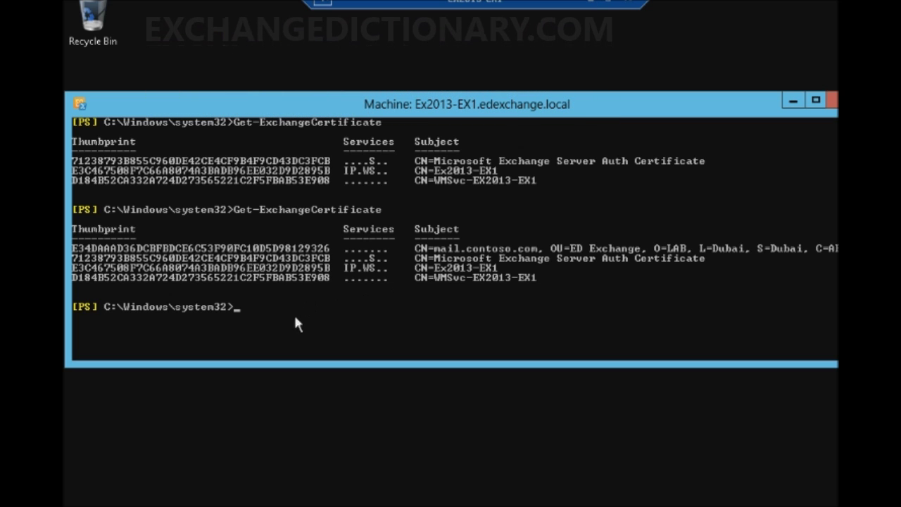
pyautogui.write('hostname')
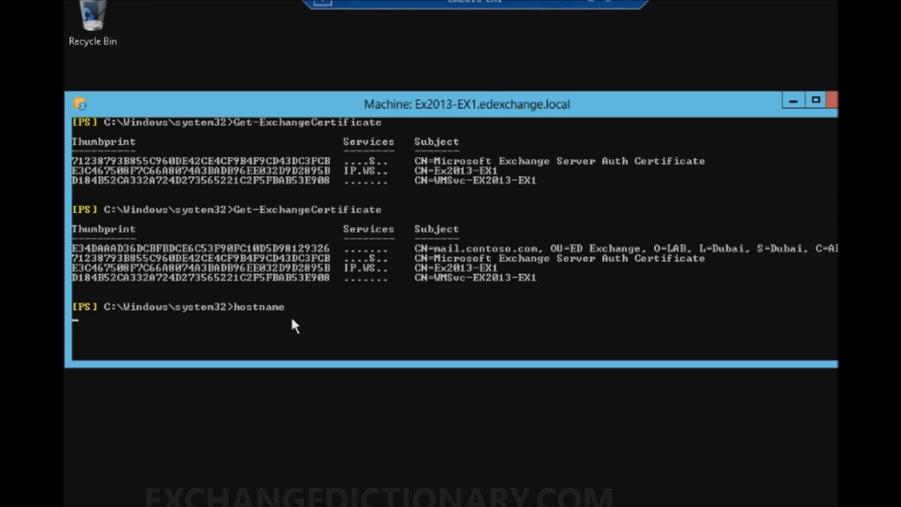
pyautogui.press('Return')
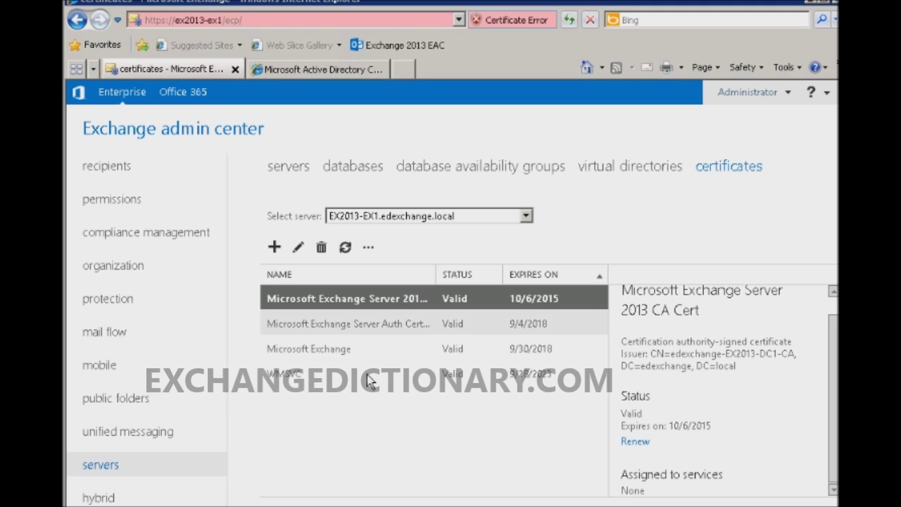
# Review the CA Cert's subject, alternative names such as AutoDiscover.contoso.com, and 2048-bit key size
pyautogui.doubleClick(397, 301)
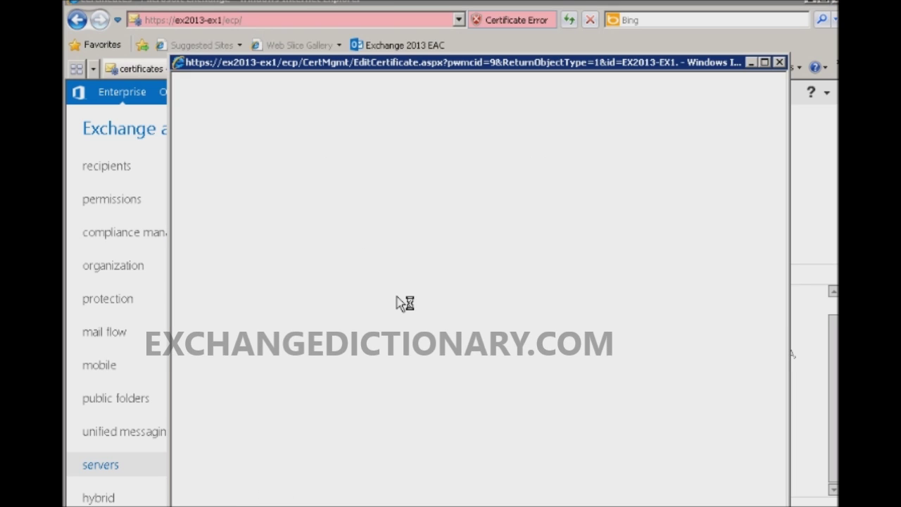
pyautogui.moveTo(551, 64); pyautogui.dragTo(516, 26)
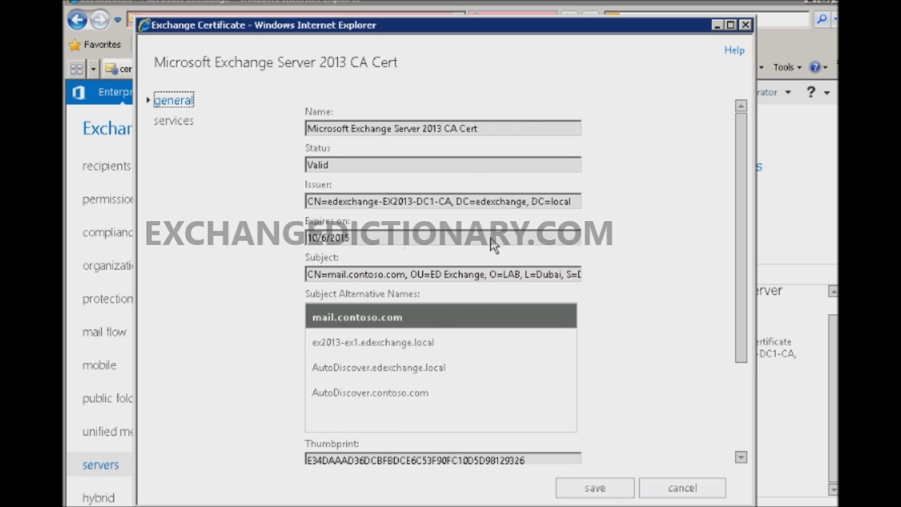
pyautogui.click(406, 274)
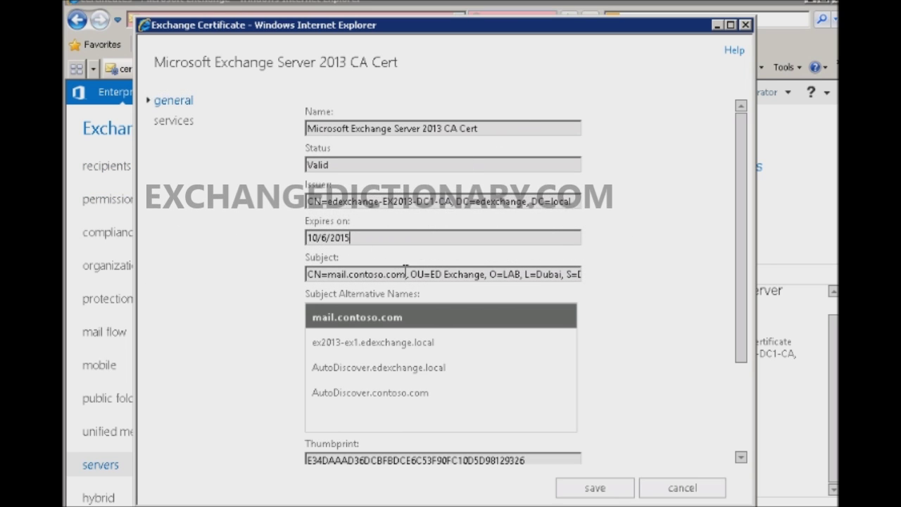
pyautogui.click(373, 342)
pyautogui.click(380, 368)
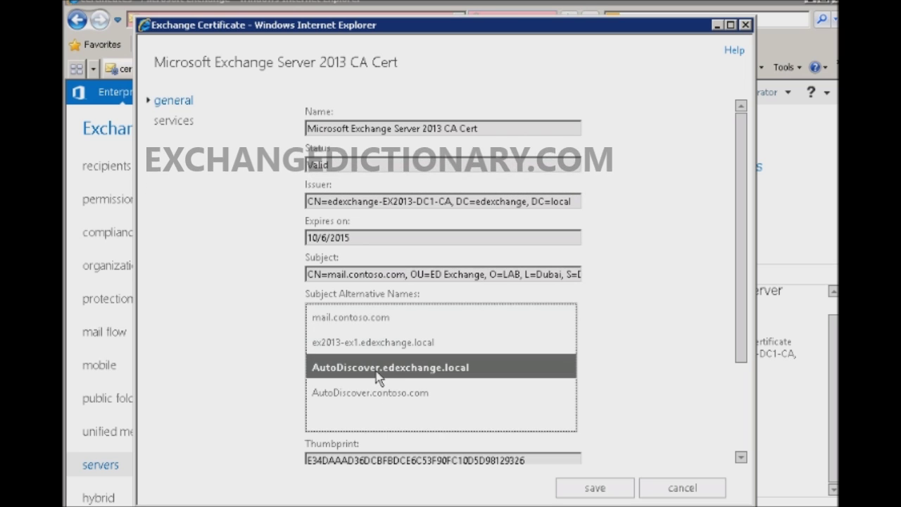
pyautogui.click(371, 396)
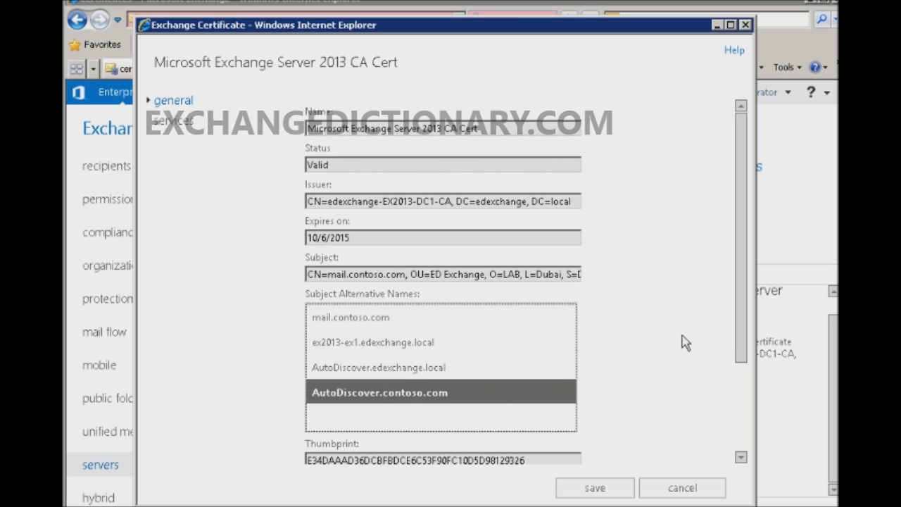
pyautogui.moveTo(739, 341); pyautogui.dragTo(750, 432)
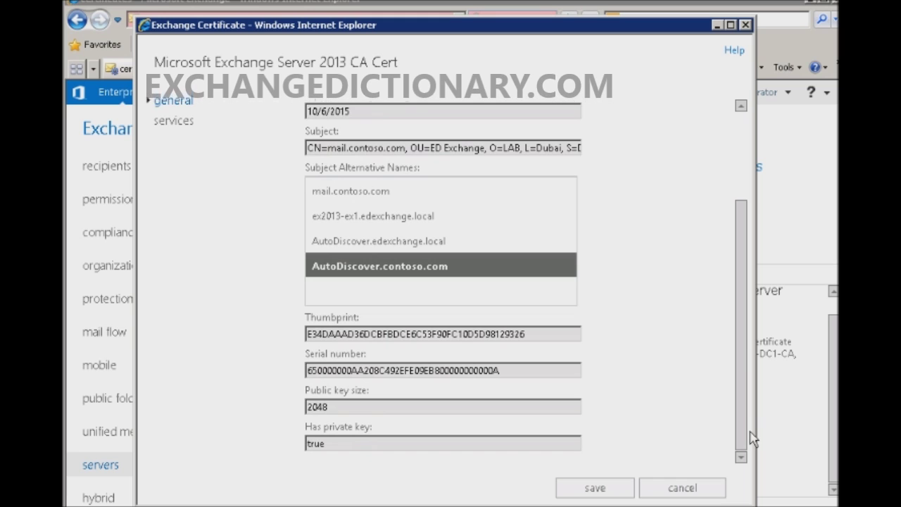
pyautogui.click(410, 402)
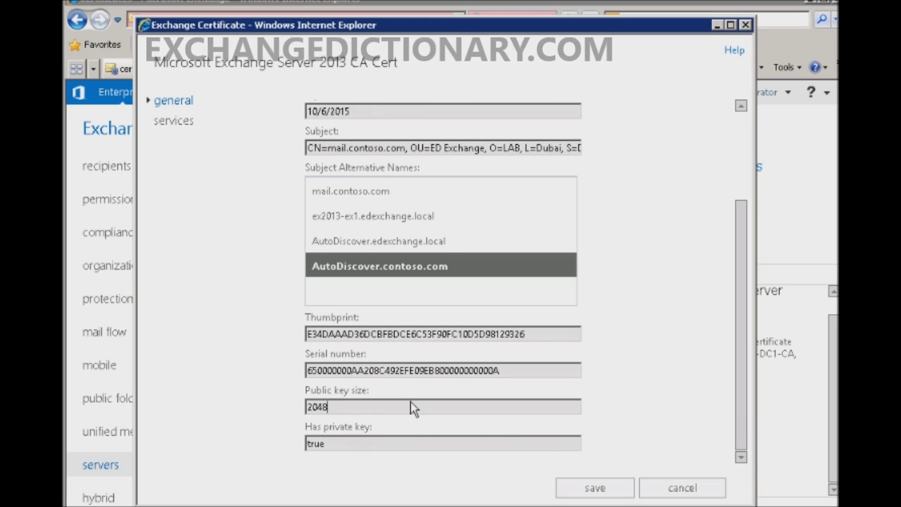
pyautogui.click(174, 121)
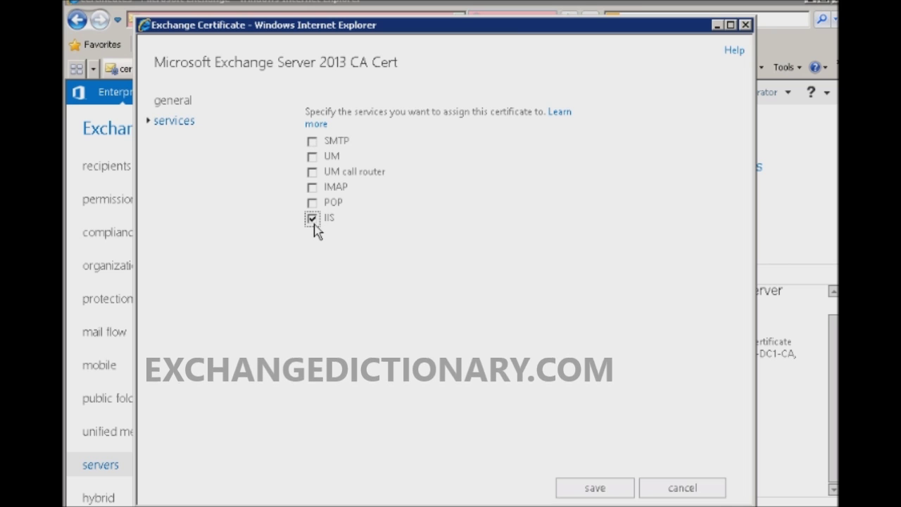
# Save the IIS assignment and confirm the CA Cert's details show IIS under assigned services
pyautogui.click(591, 490)
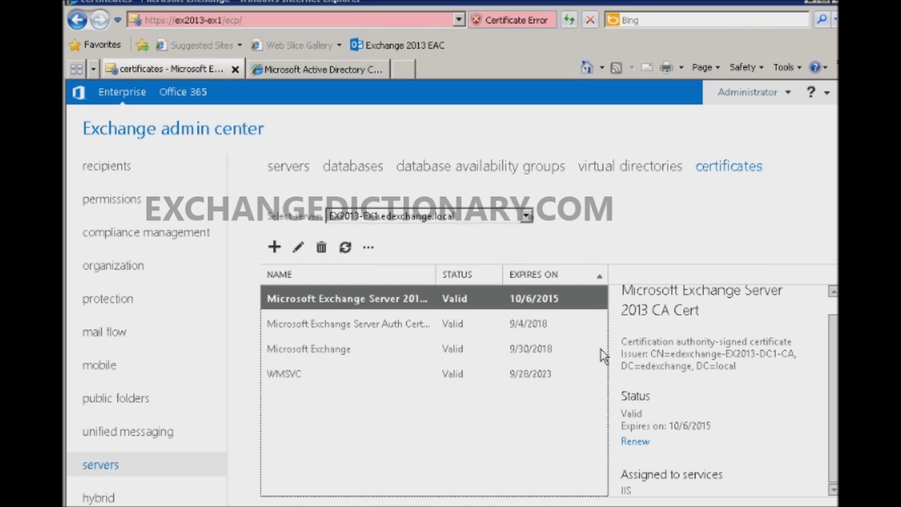
pyautogui.doubleClick(626, 489)
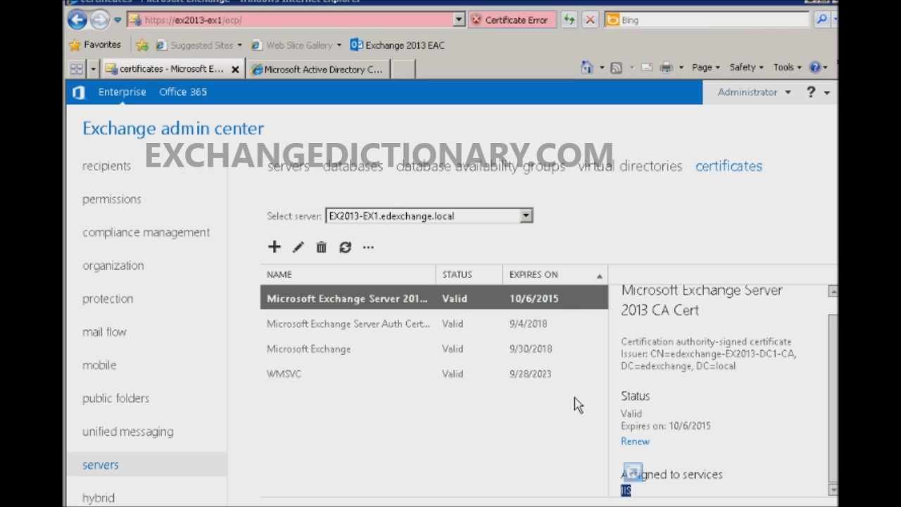
pyautogui.click(403, 320)
pyautogui.click(407, 308)
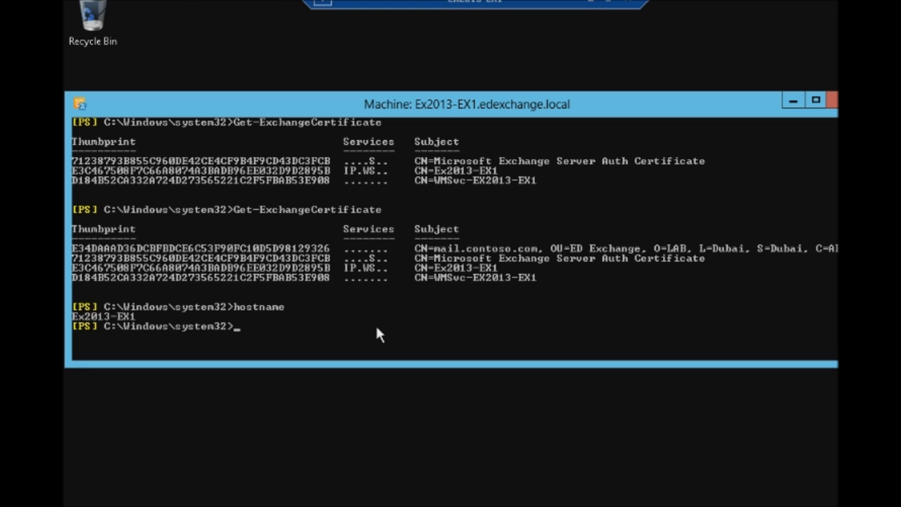
# Recall Get-ExchangeCertificate at the Exchange Management Shell prompt
pyautogui.press('Up')
pyautogui.press('Up')
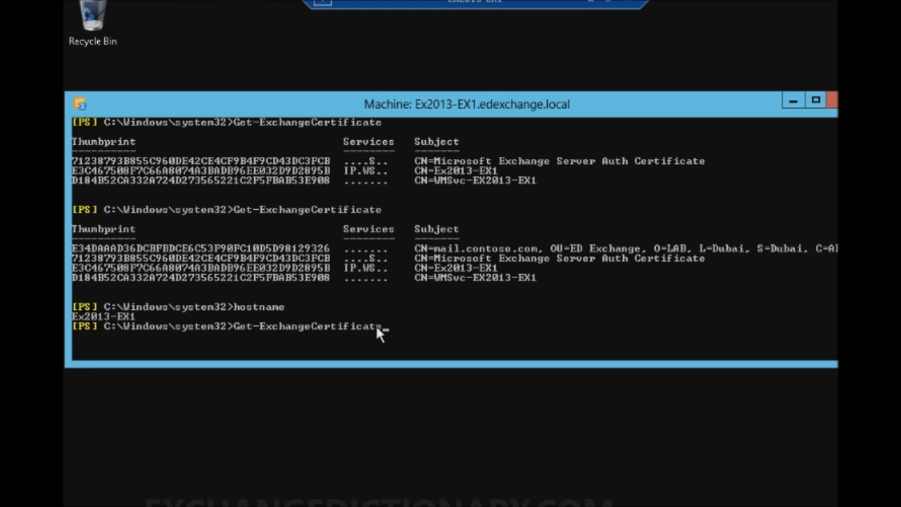